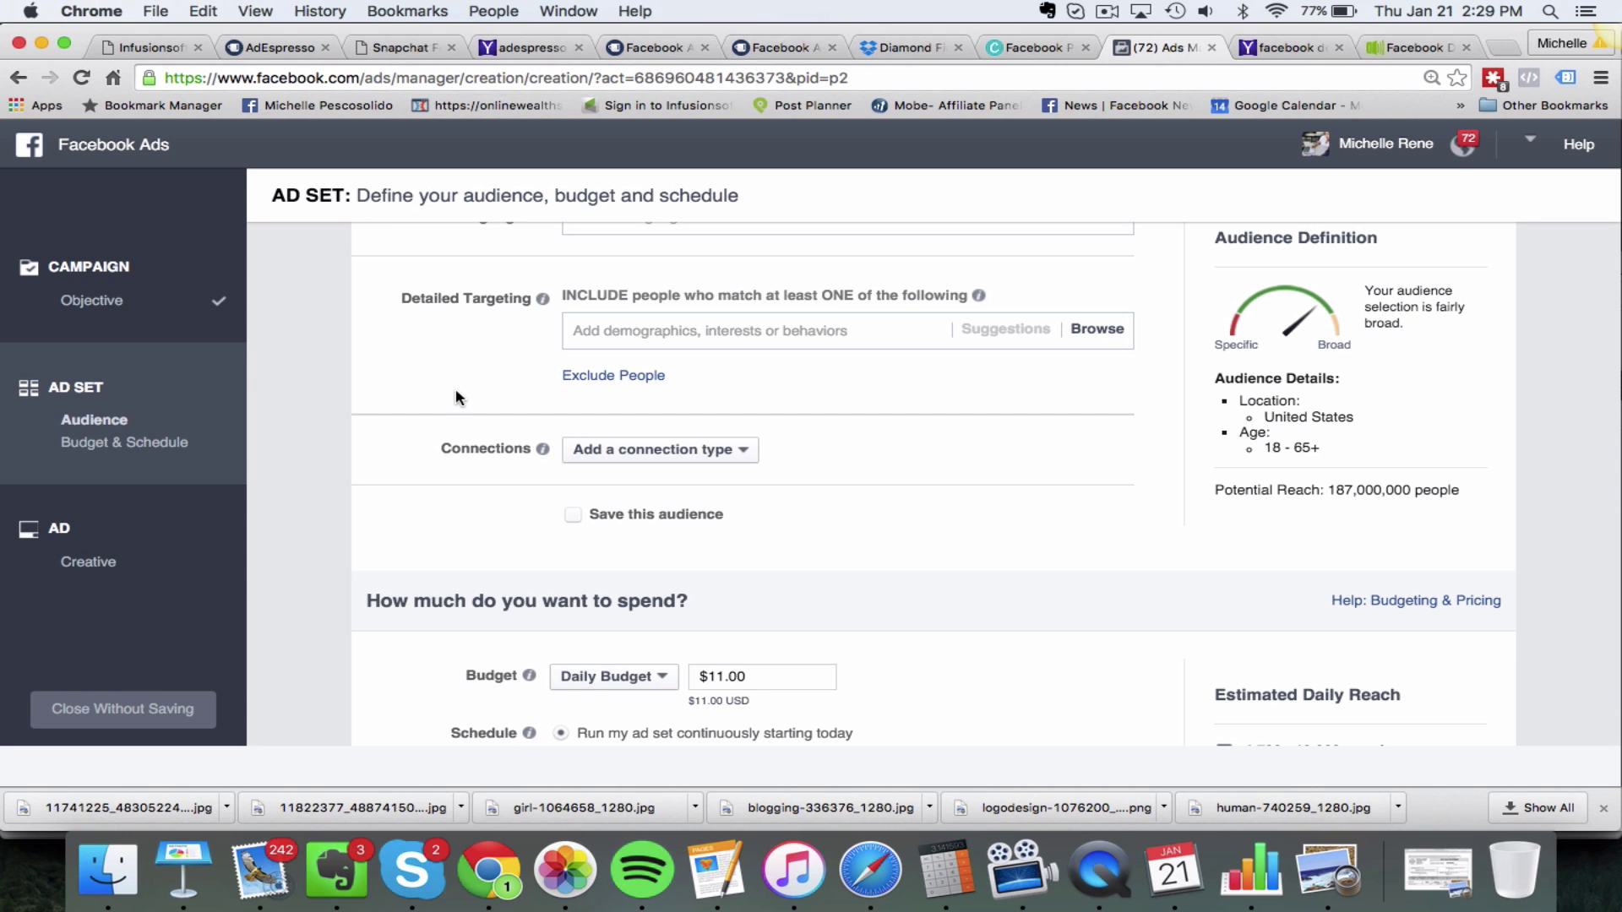
# Step: Change the audience's minimum age from 18 to 20, targeting ages 20–65+
pyautogui.scroll(5, 456, 397)
pyautogui.scroll(-3, 385, 353)
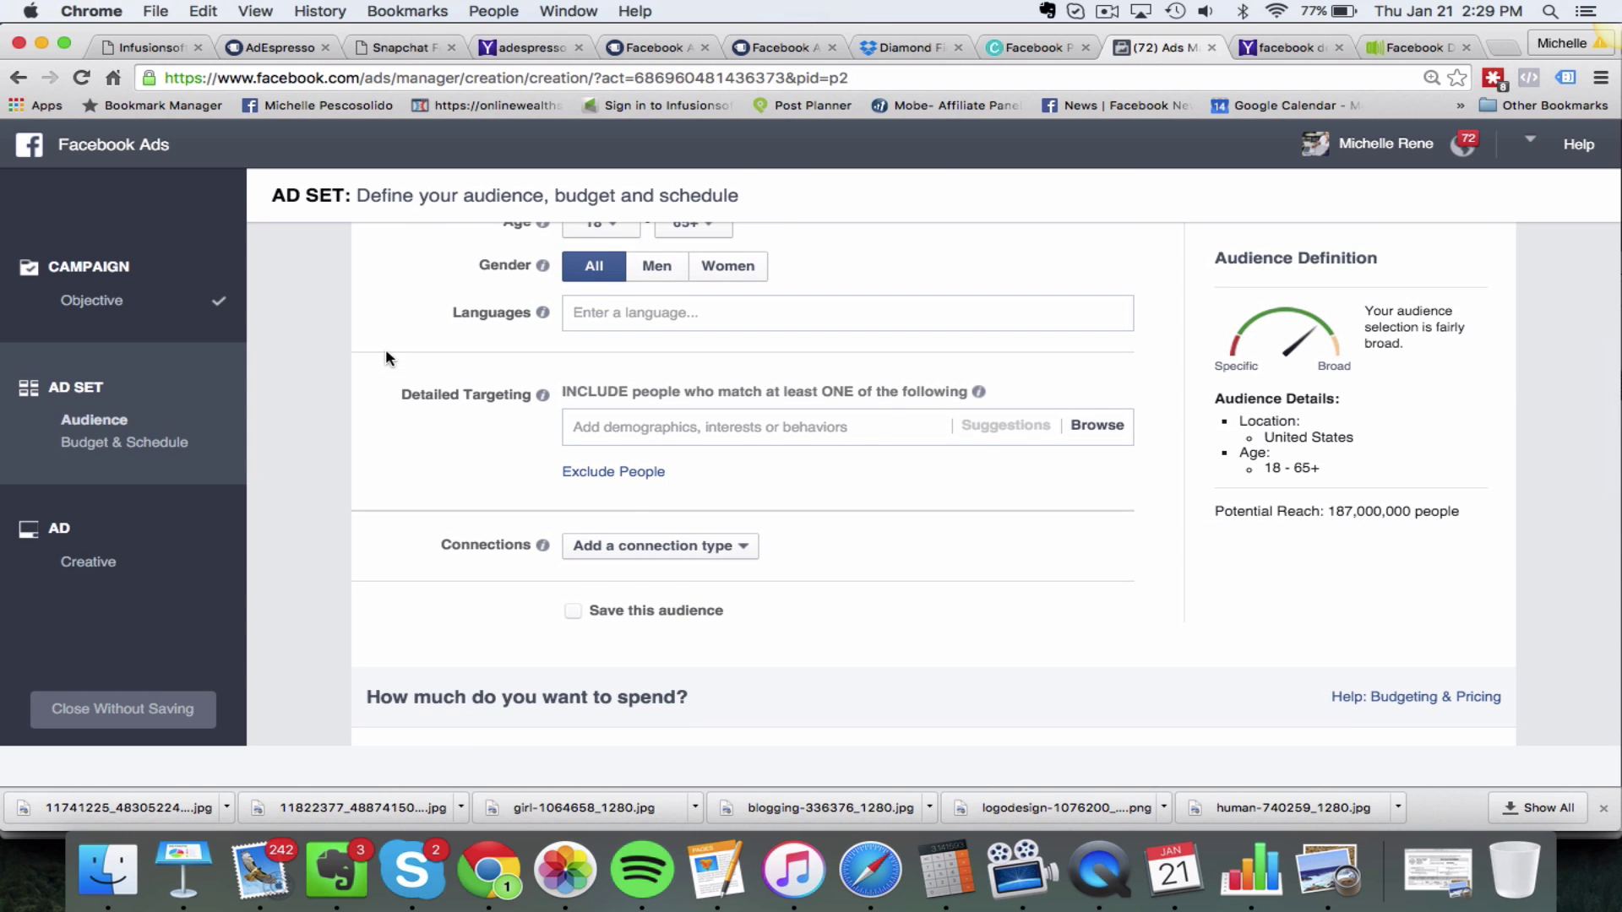
pyautogui.scroll(-1, 386, 348)
pyautogui.scroll(2, 385, 348)
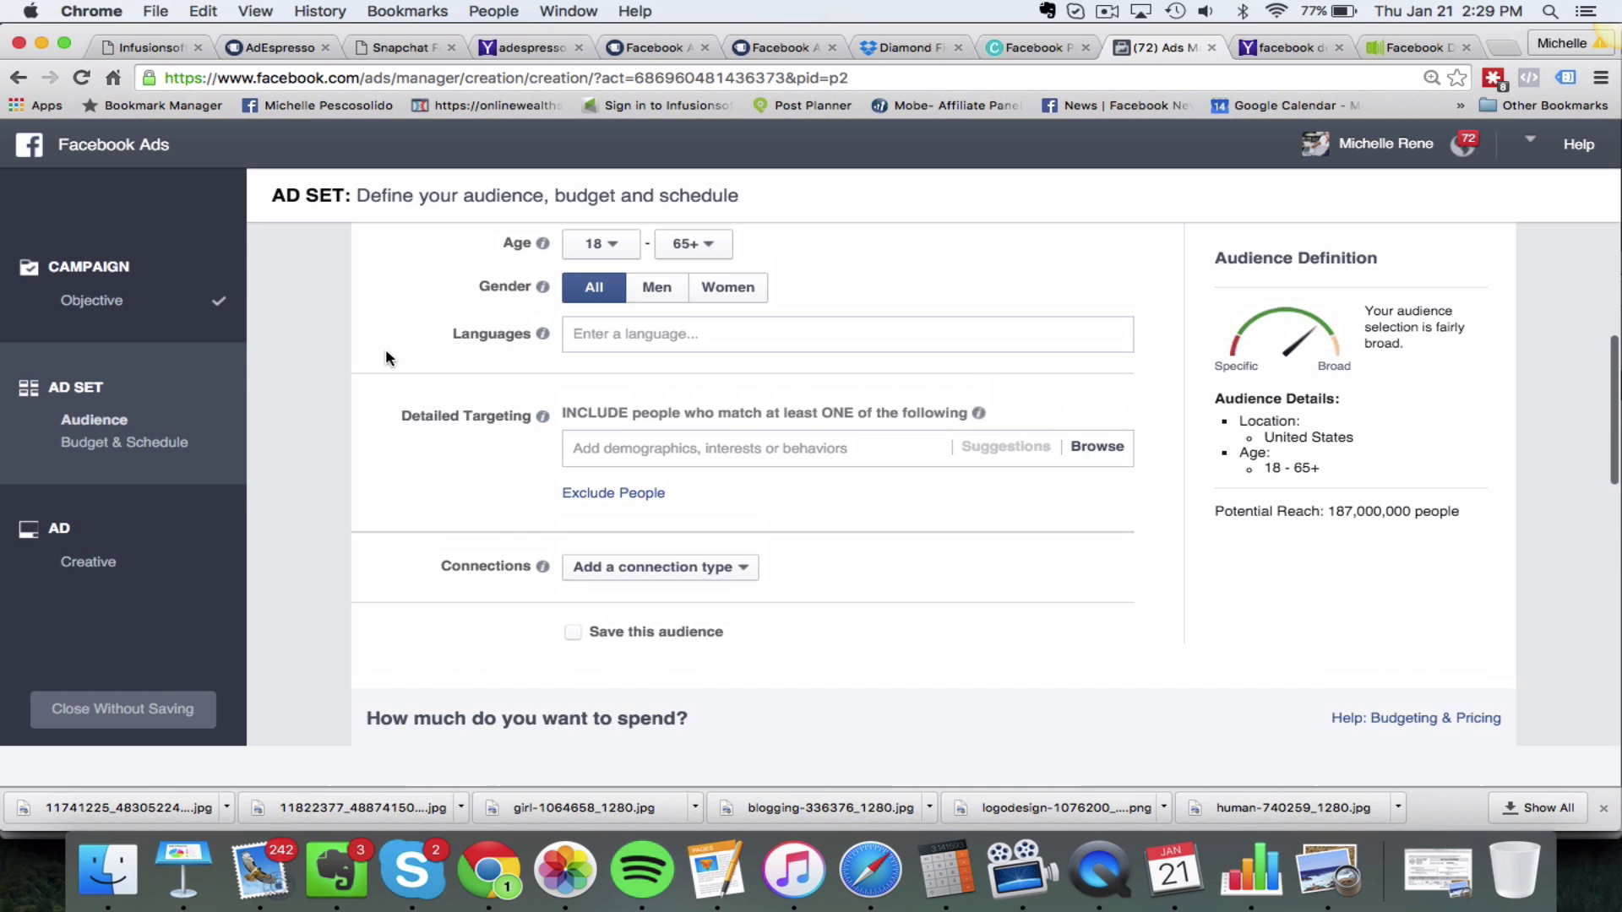
pyautogui.scroll(-4, 385, 355)
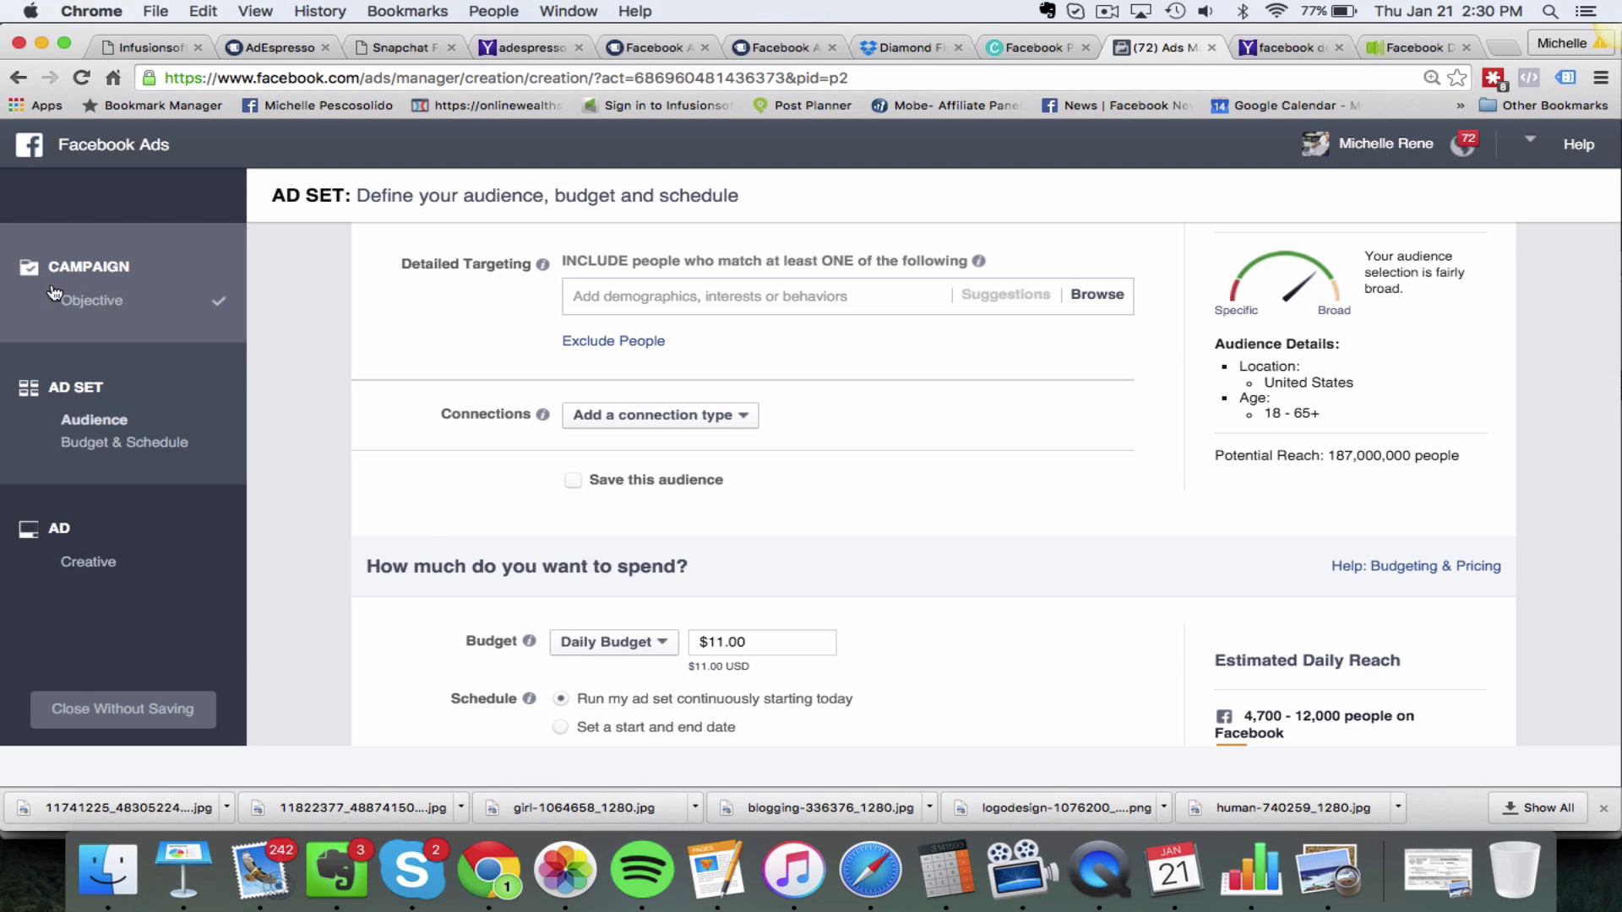
pyautogui.scroll(5, 277, 452)
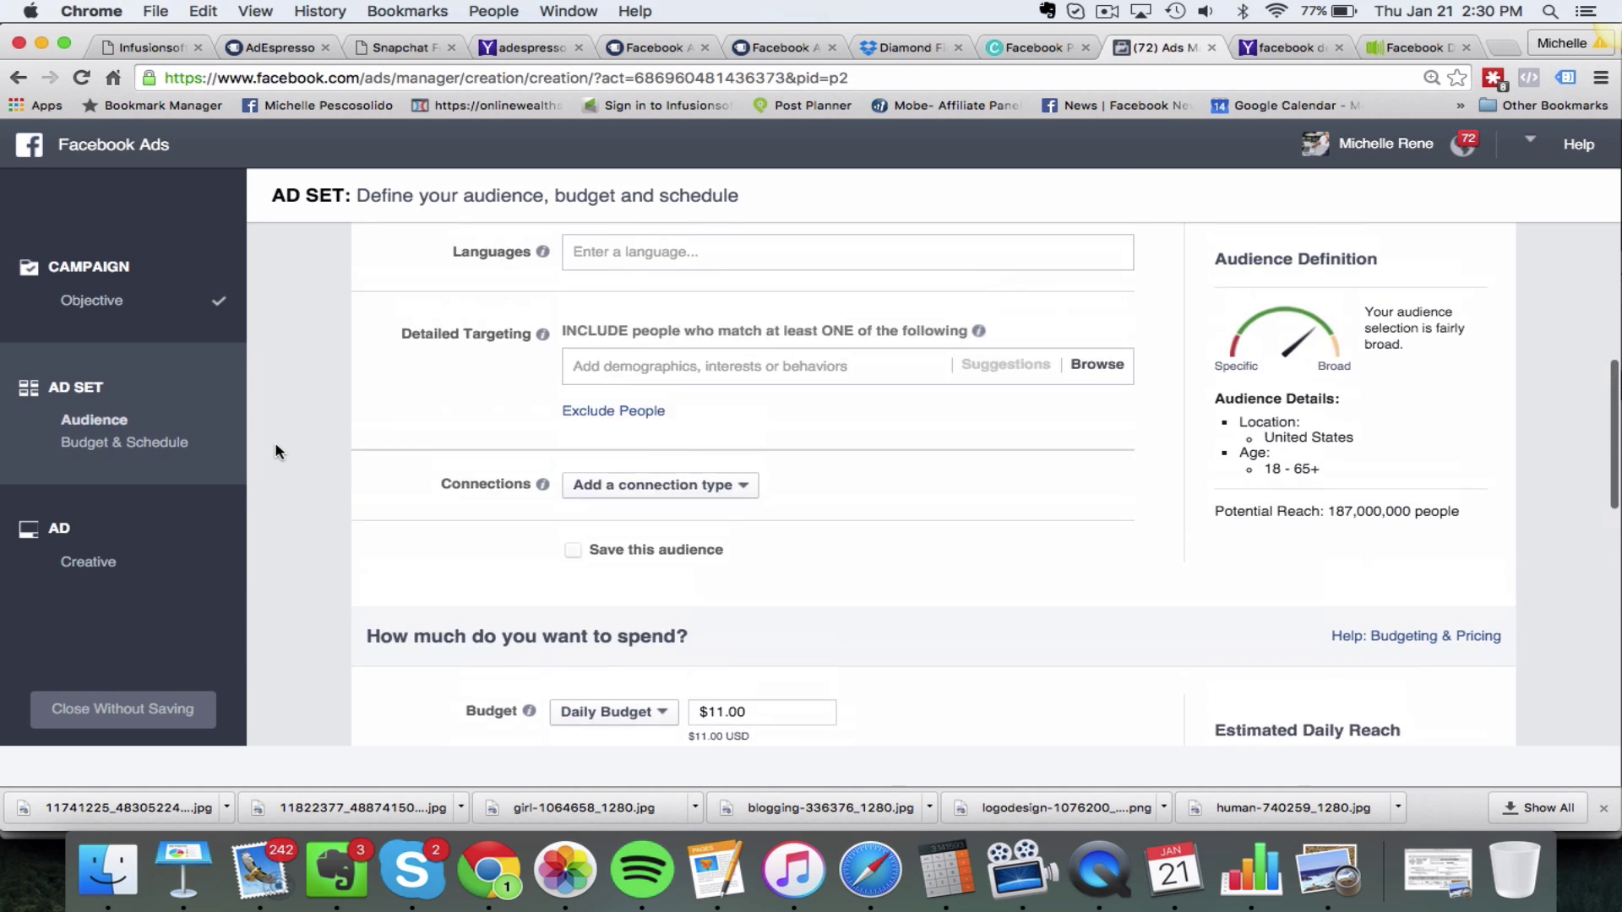
pyautogui.scroll(1, 276, 452)
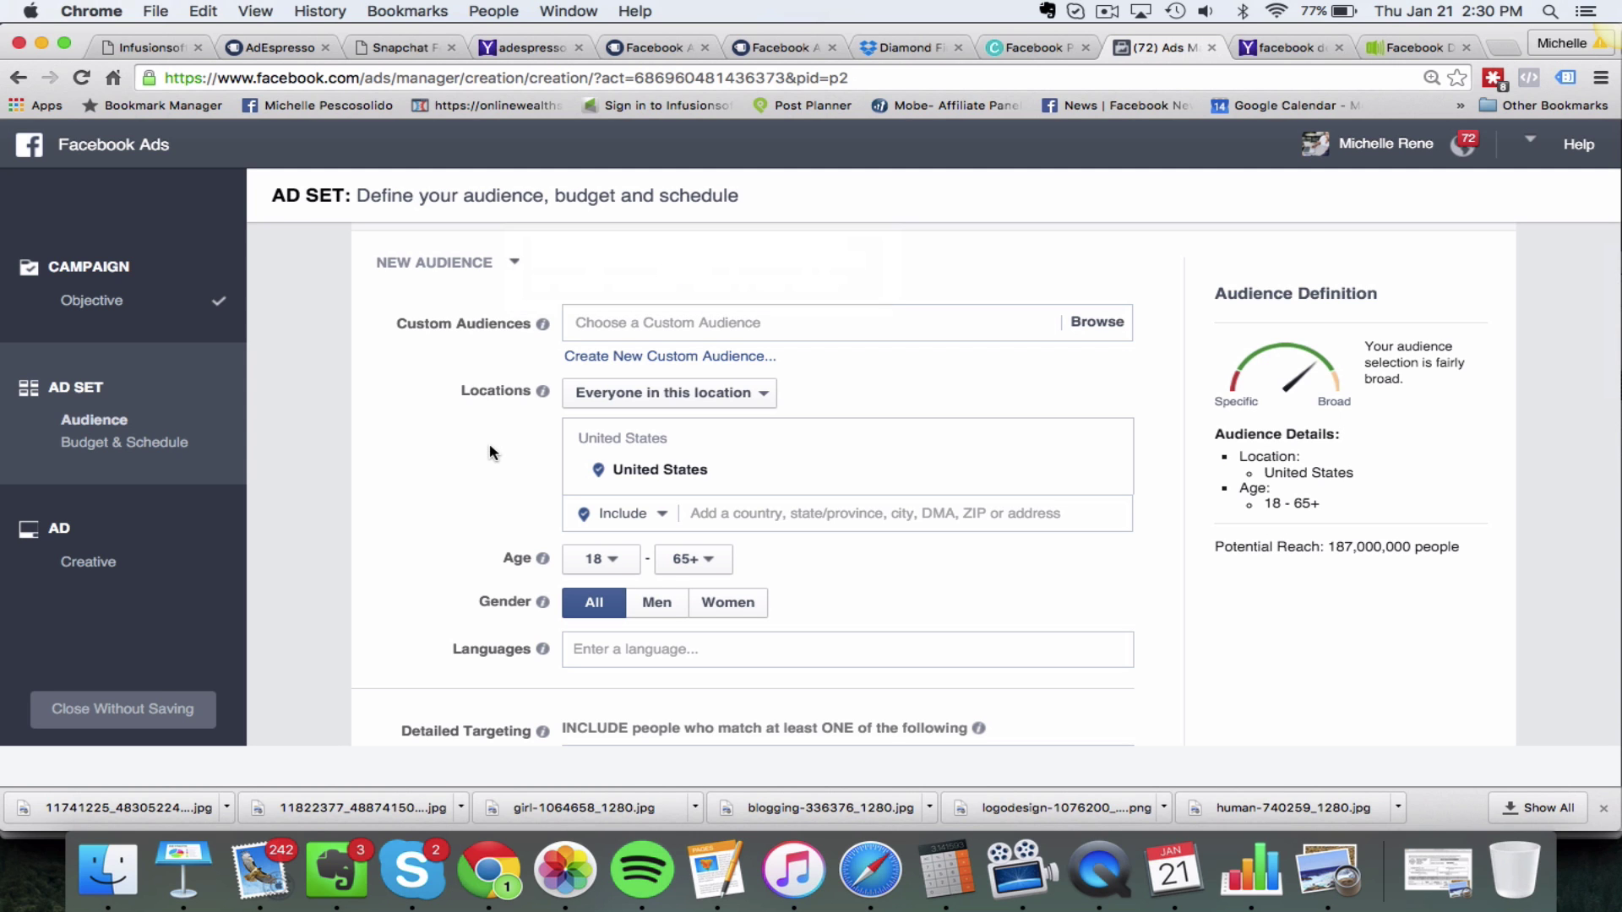
pyautogui.scroll(-2, 576, 457)
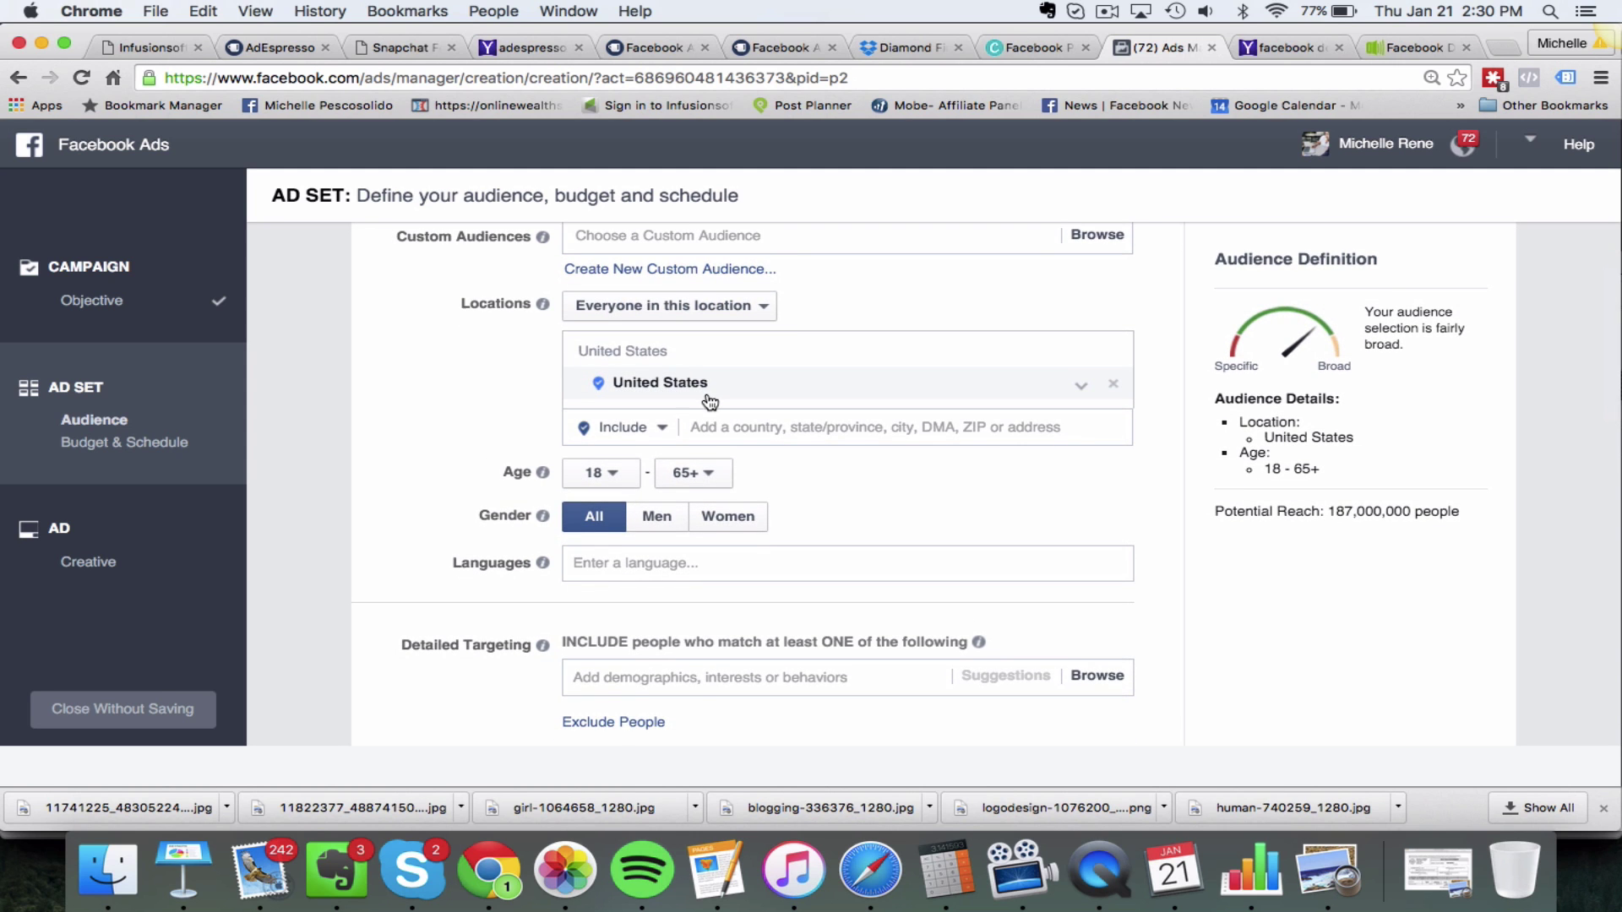
pyautogui.scroll(-1, 708, 400)
pyautogui.scroll(-1, 706, 392)
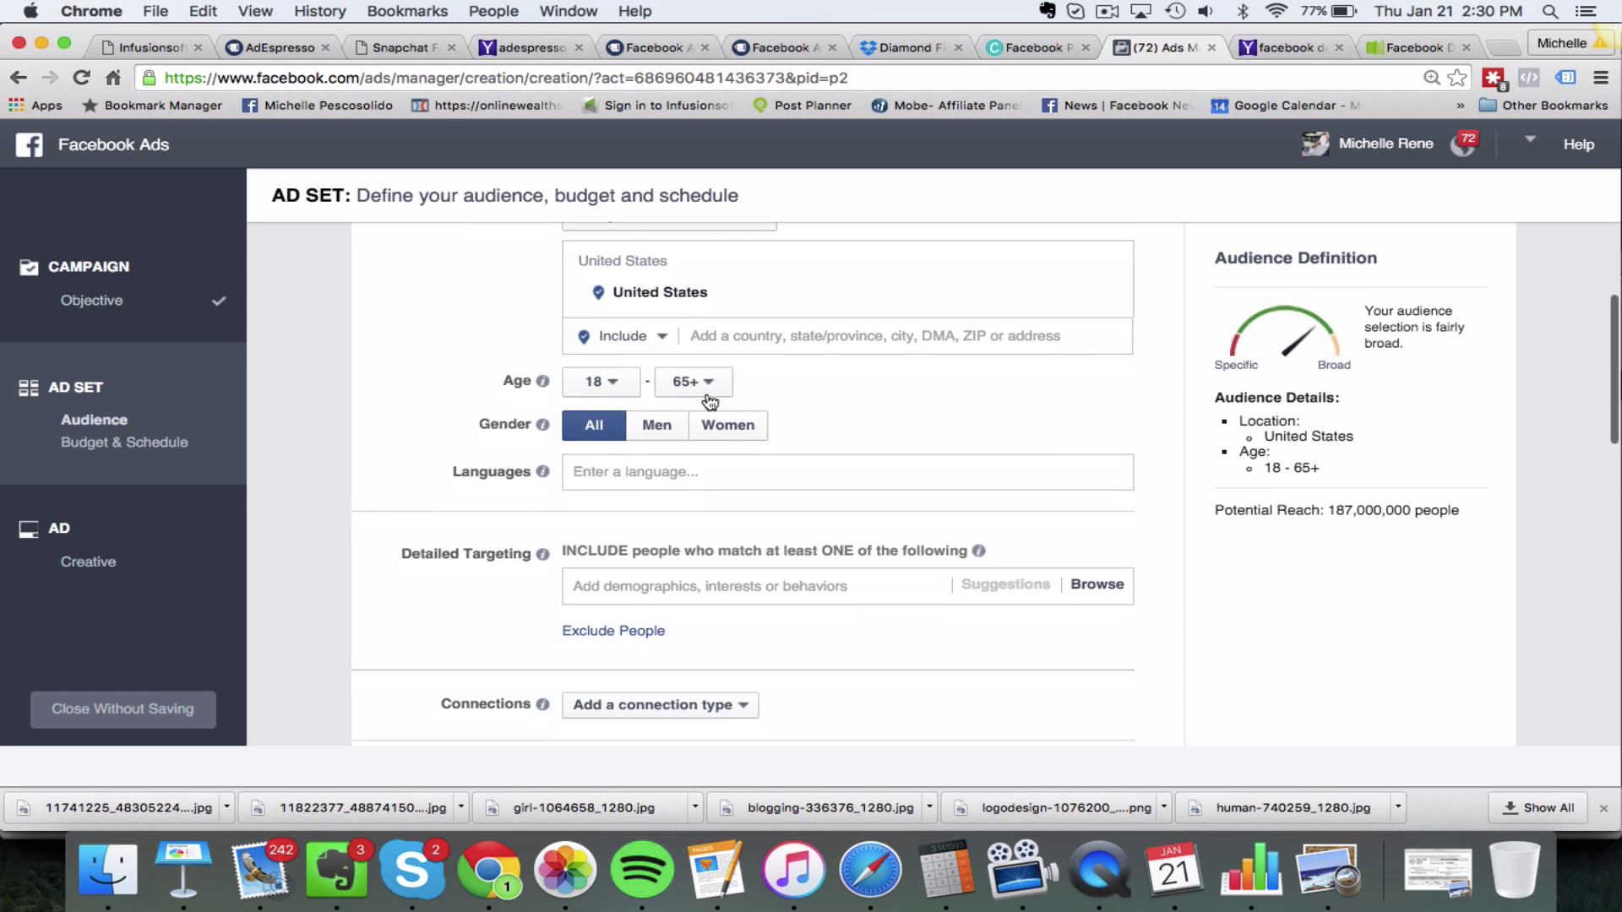
pyautogui.click(612, 376)
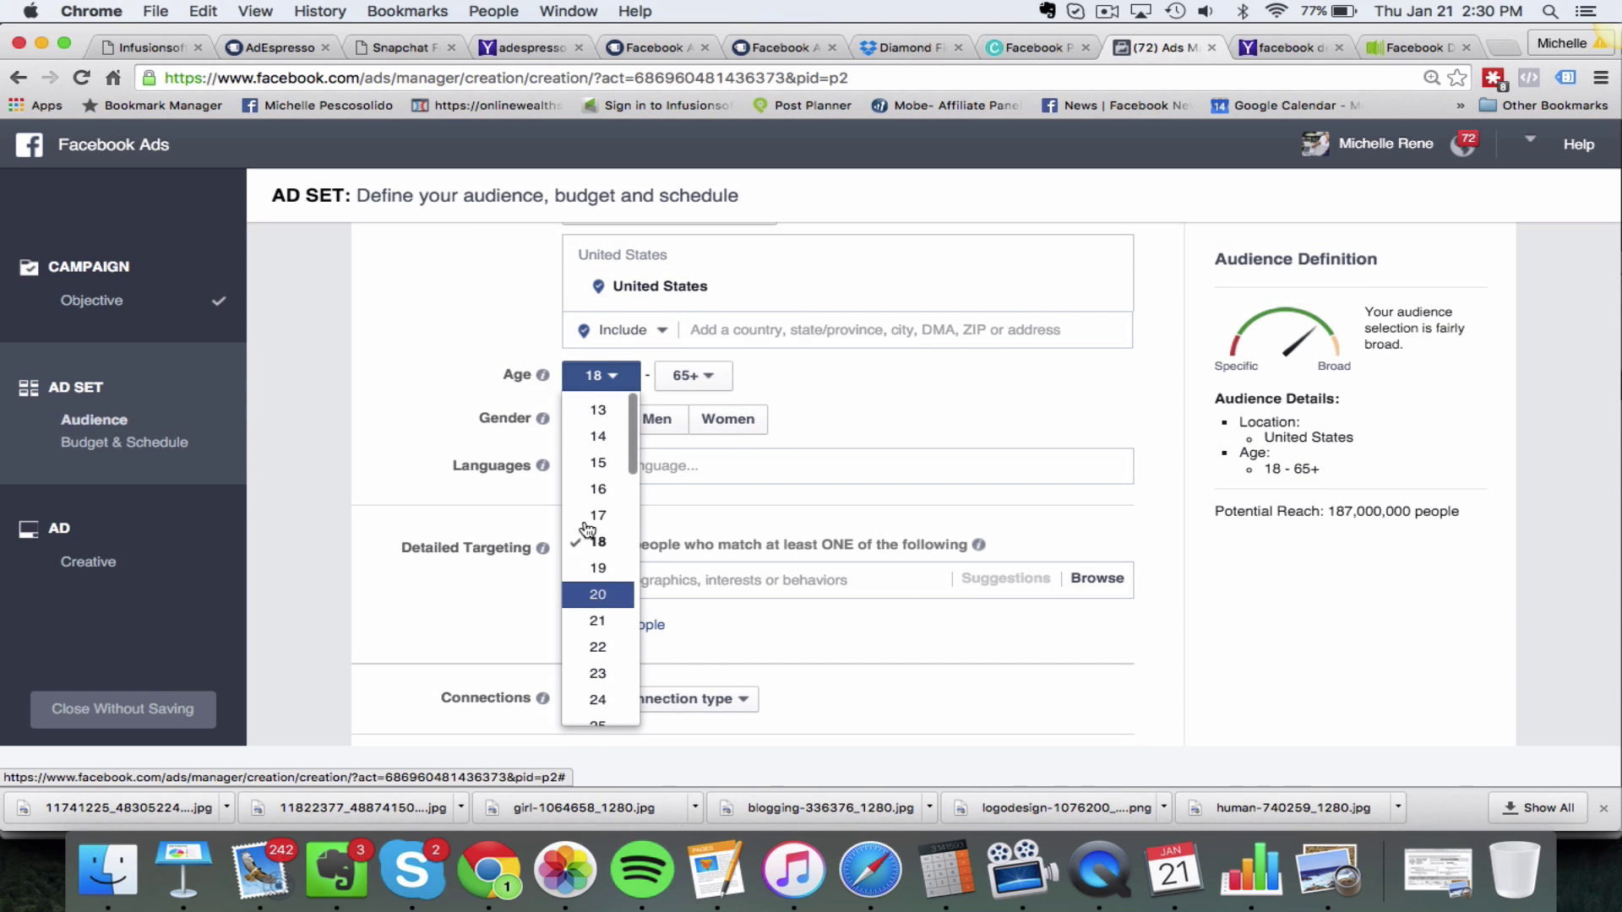
pyautogui.click(598, 594)
# Step: Scroll down to the Detailed Targeting field and place the cursor in it
pyautogui.scroll(-1, 814, 395)
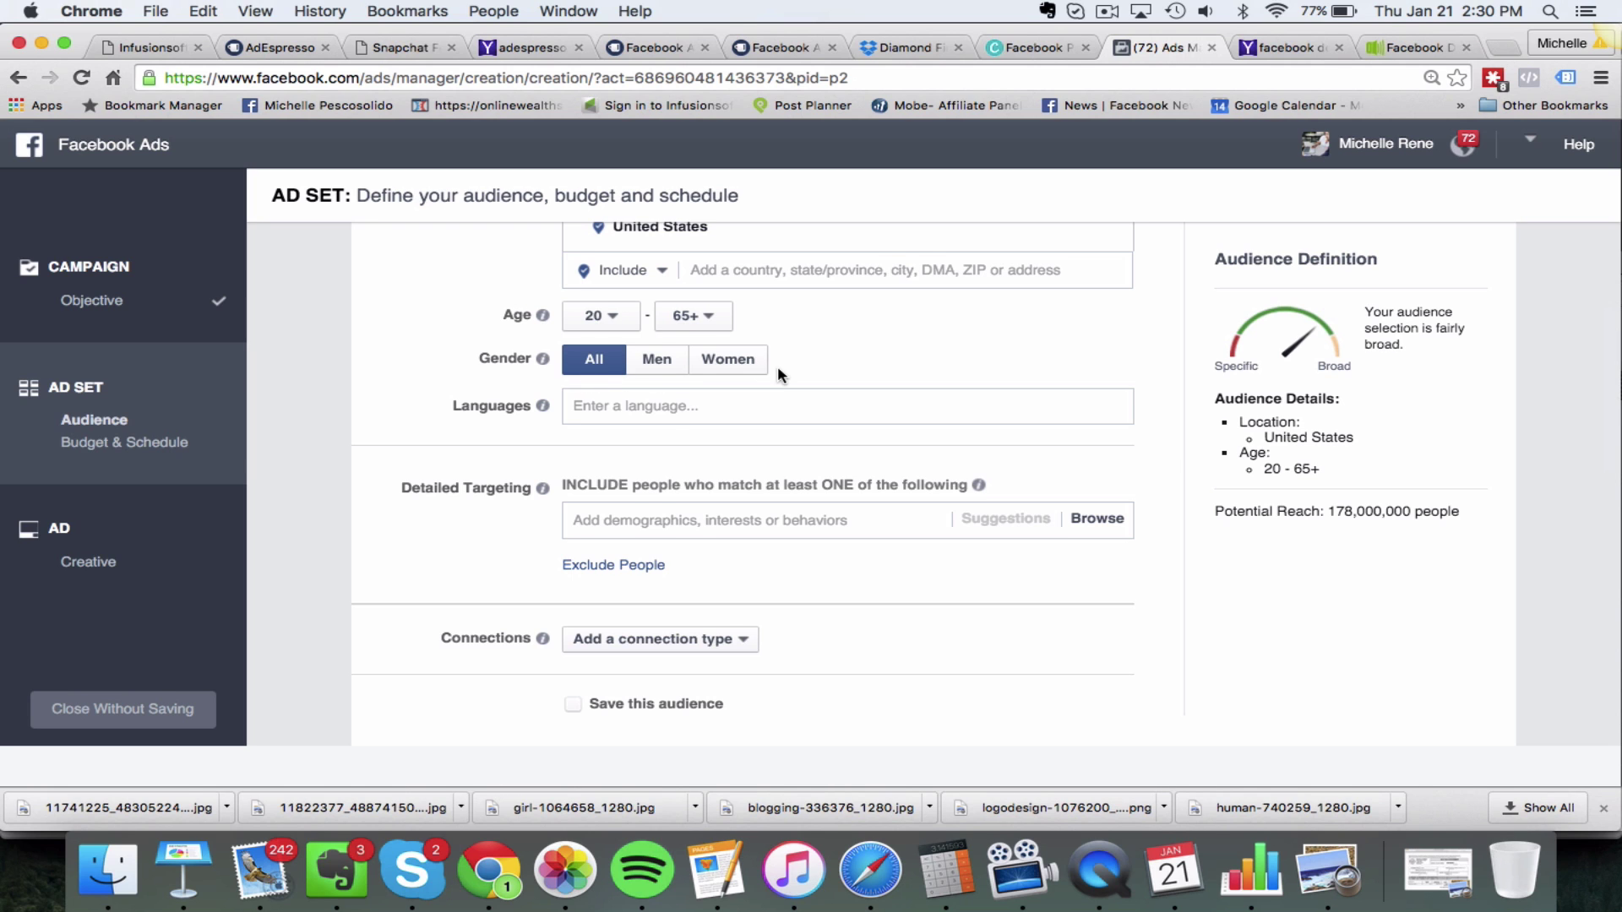
pyautogui.scroll(-1, 777, 367)
pyautogui.scroll(-2, 737, 456)
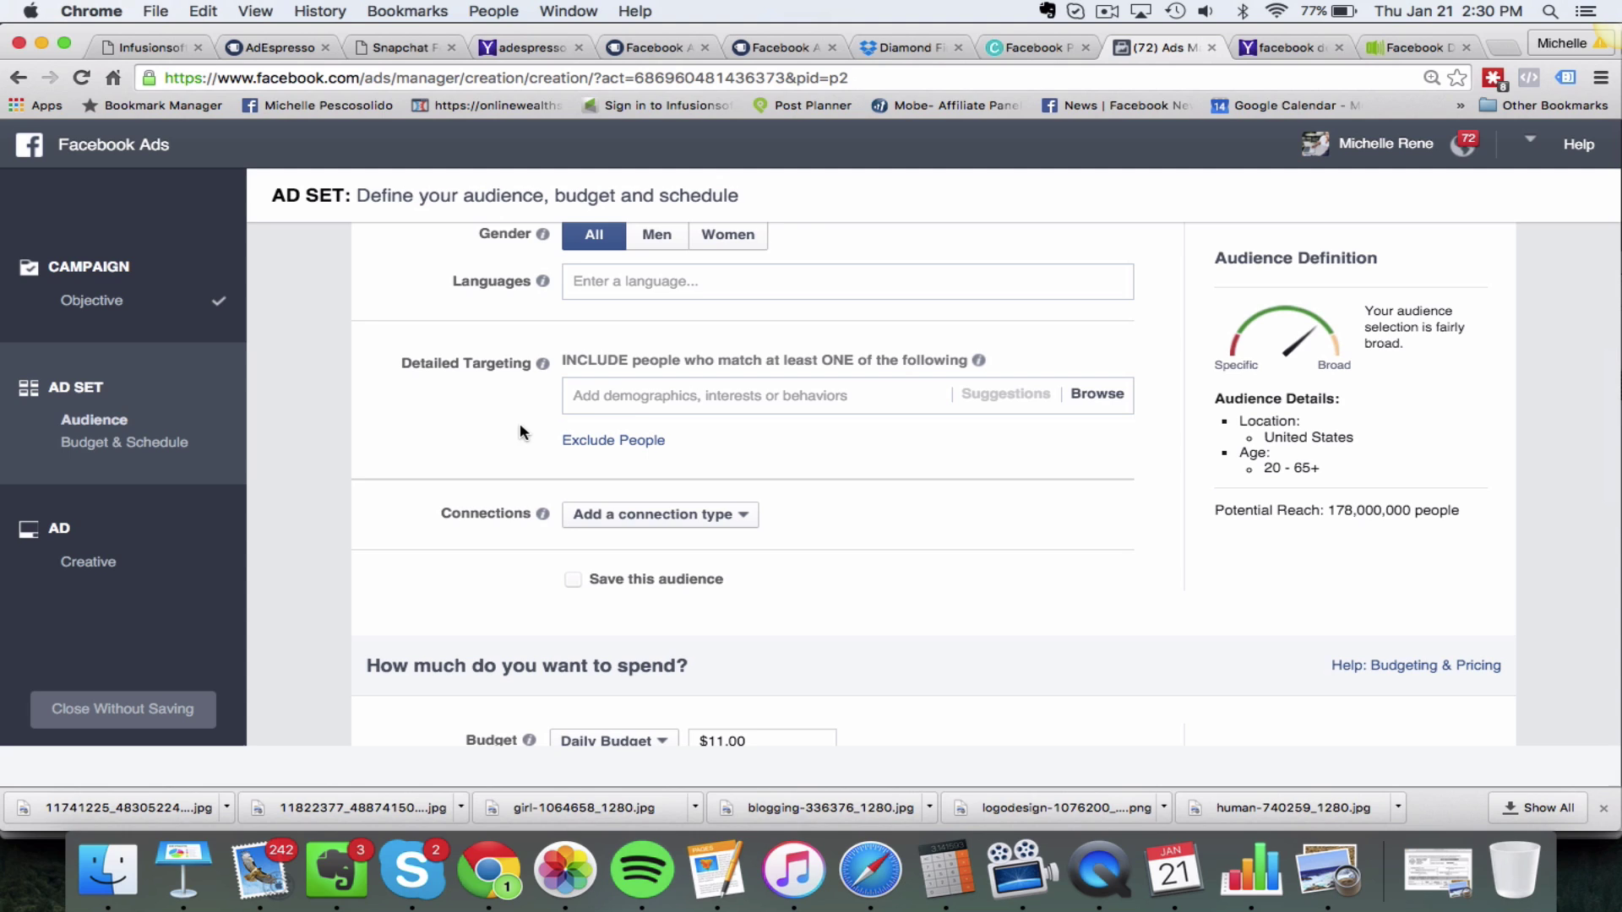
pyautogui.click(649, 394)
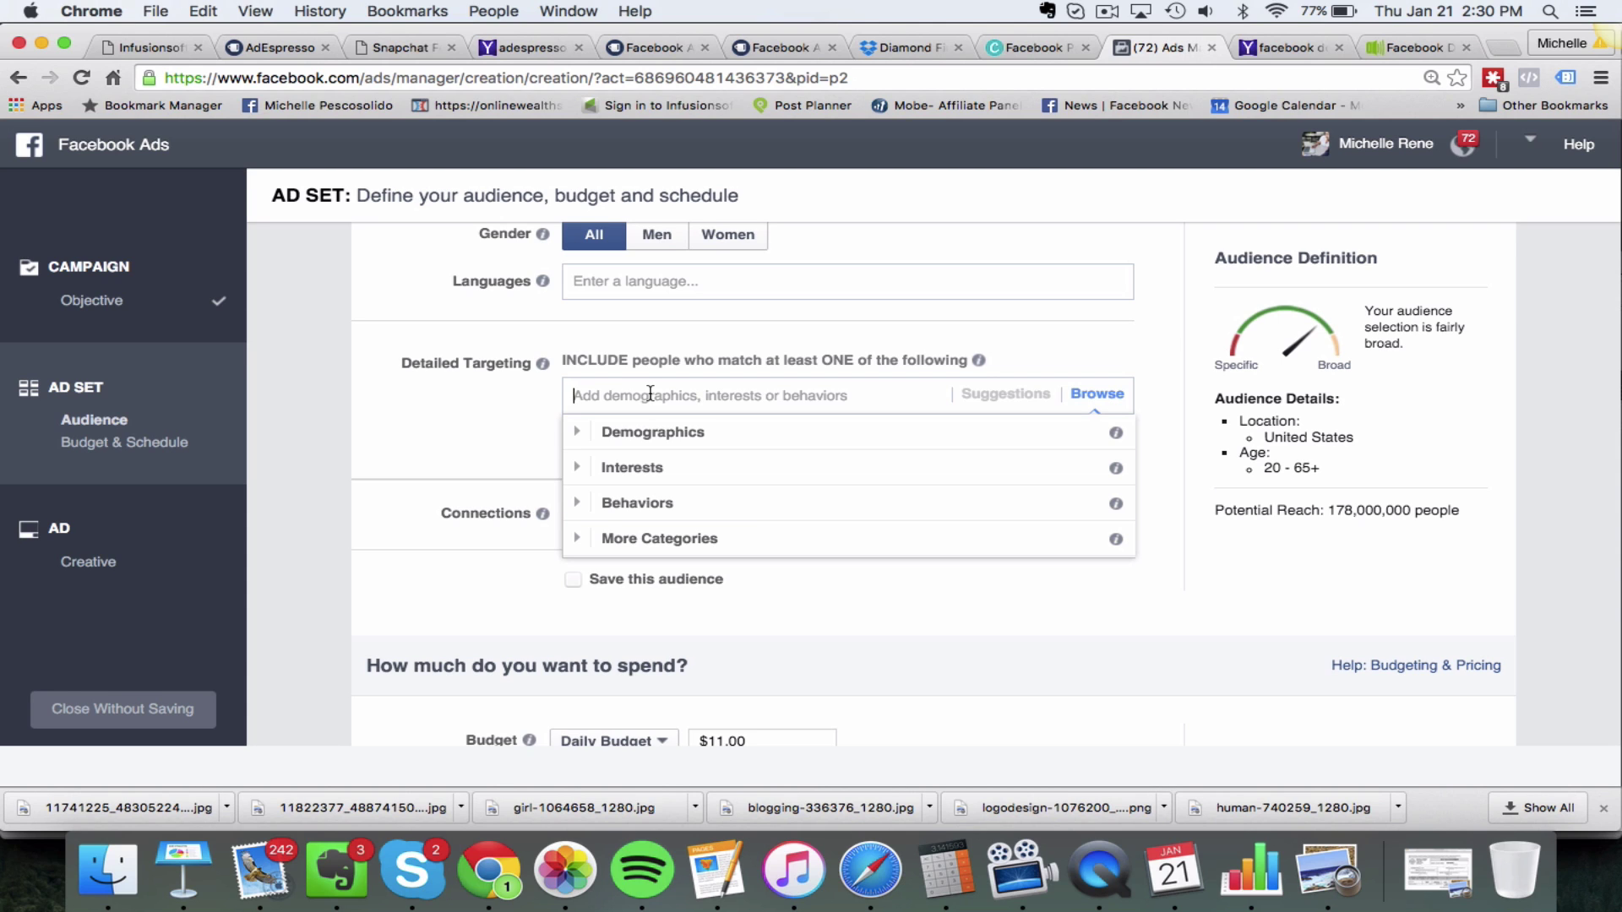
# Step: Add Ryan Deiss as an included interest, narrowing potential reach to 410,000
pyautogui.write('Ryan Deiss')
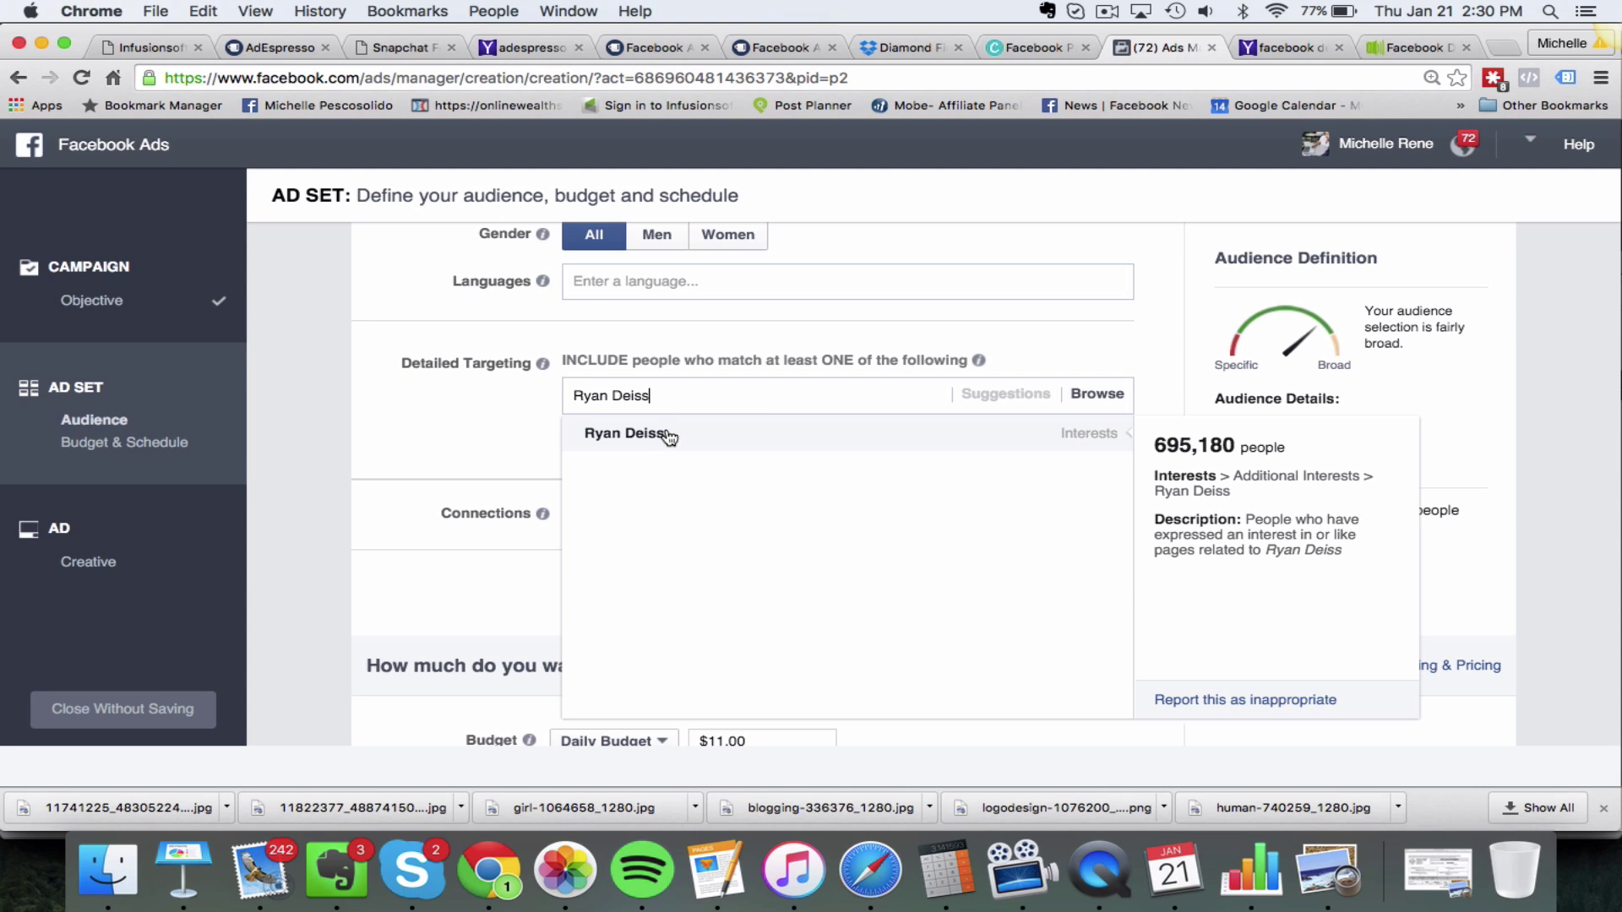
pyautogui.click(667, 434)
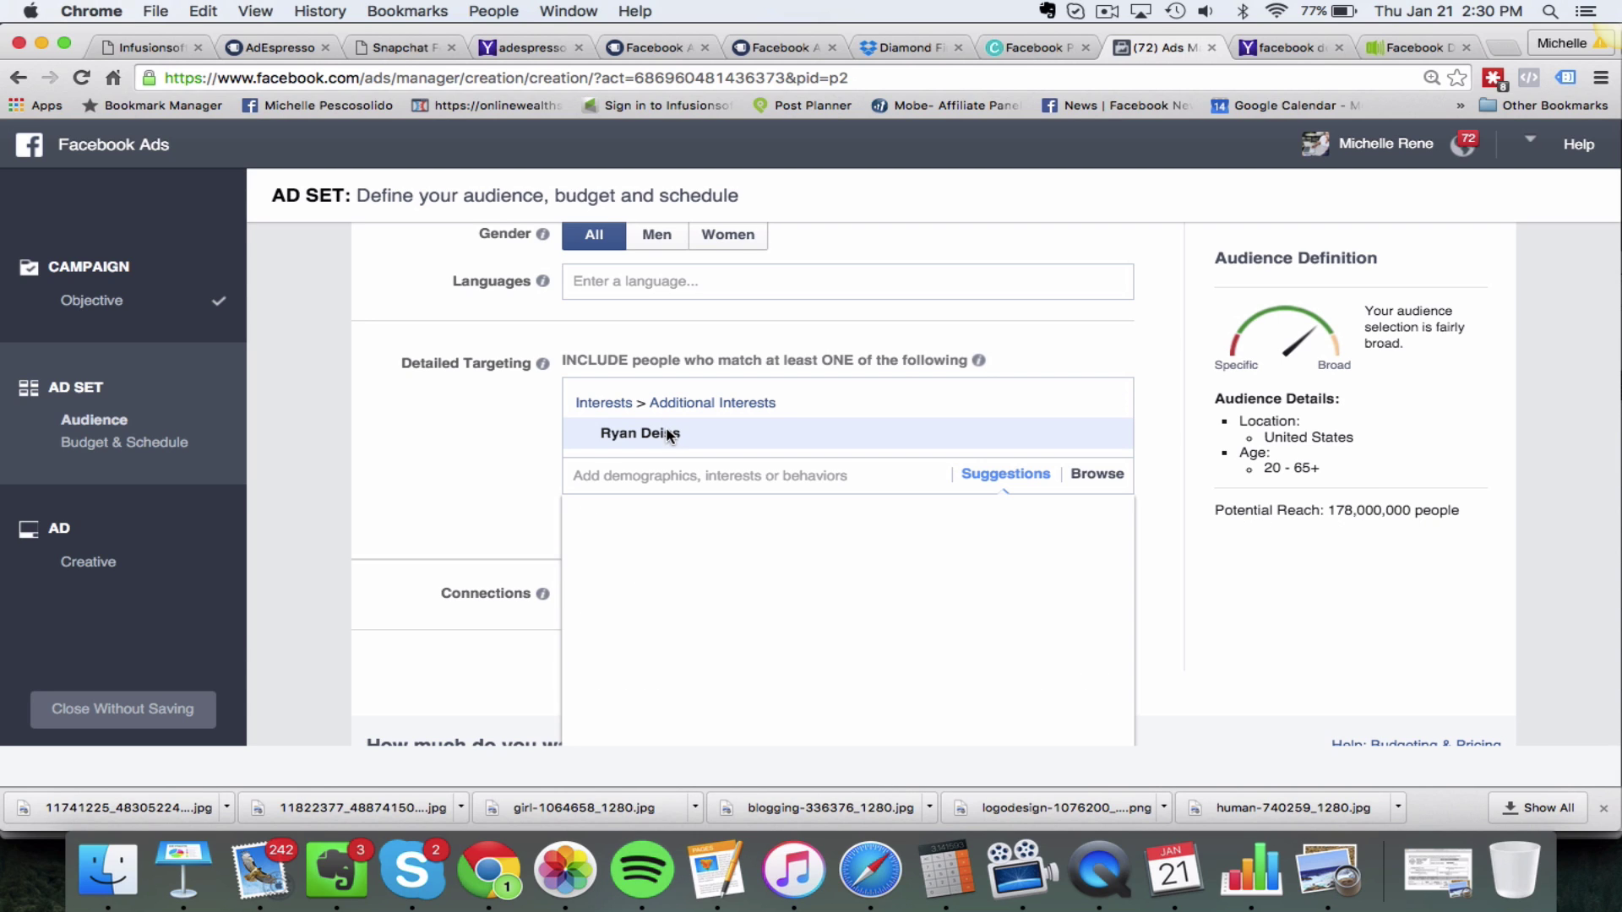
pyautogui.click(433, 460)
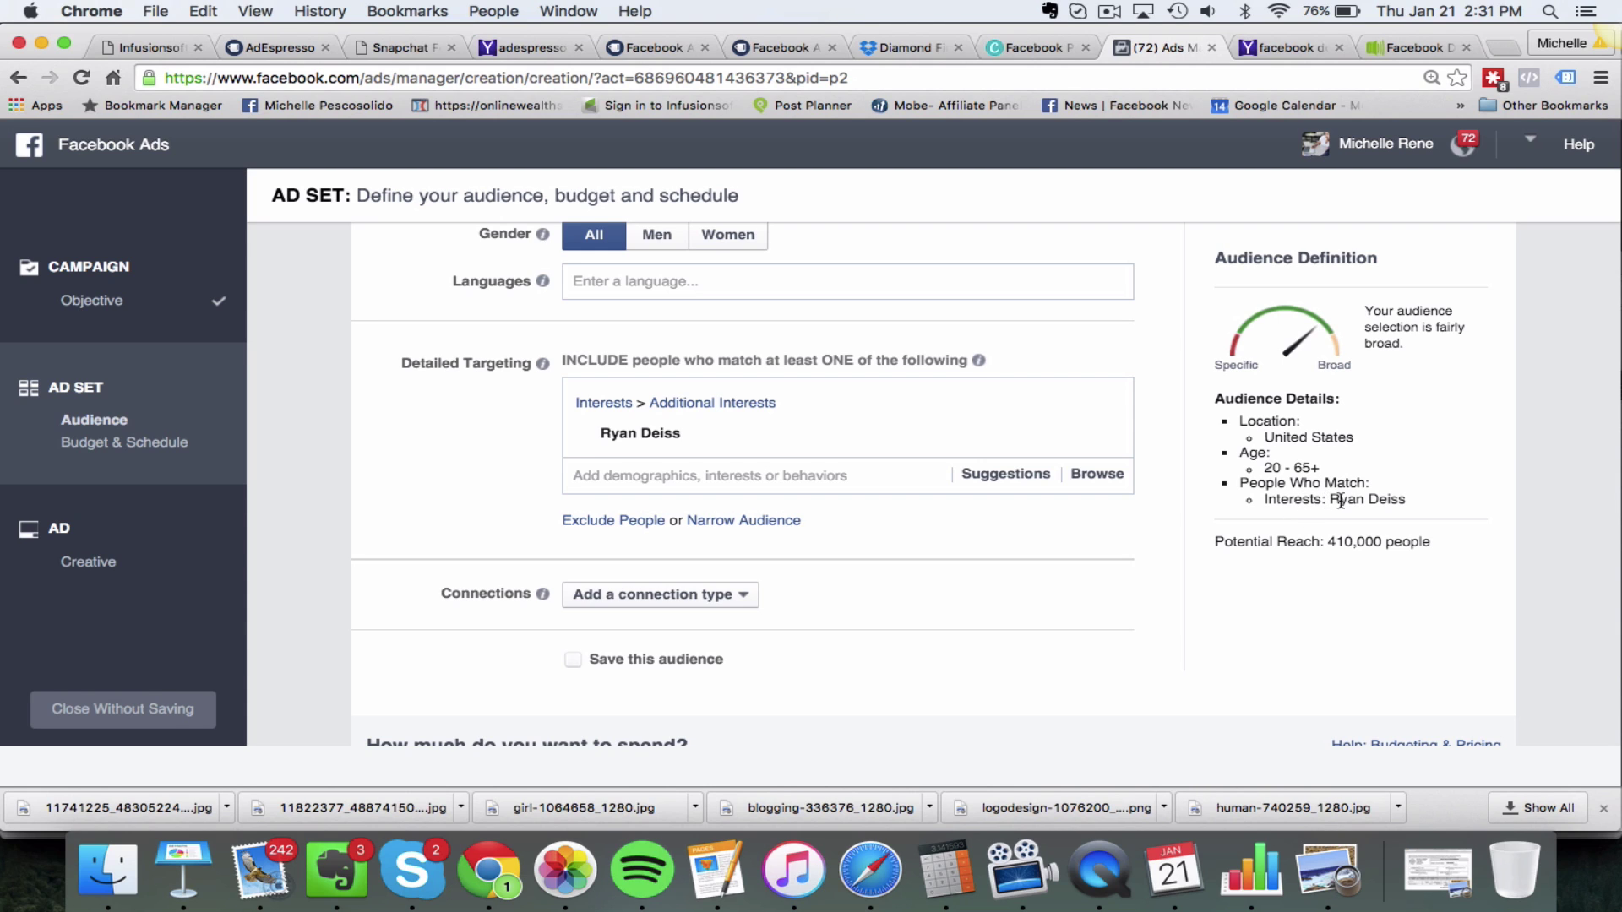
pyautogui.scroll(-1, 1209, 590)
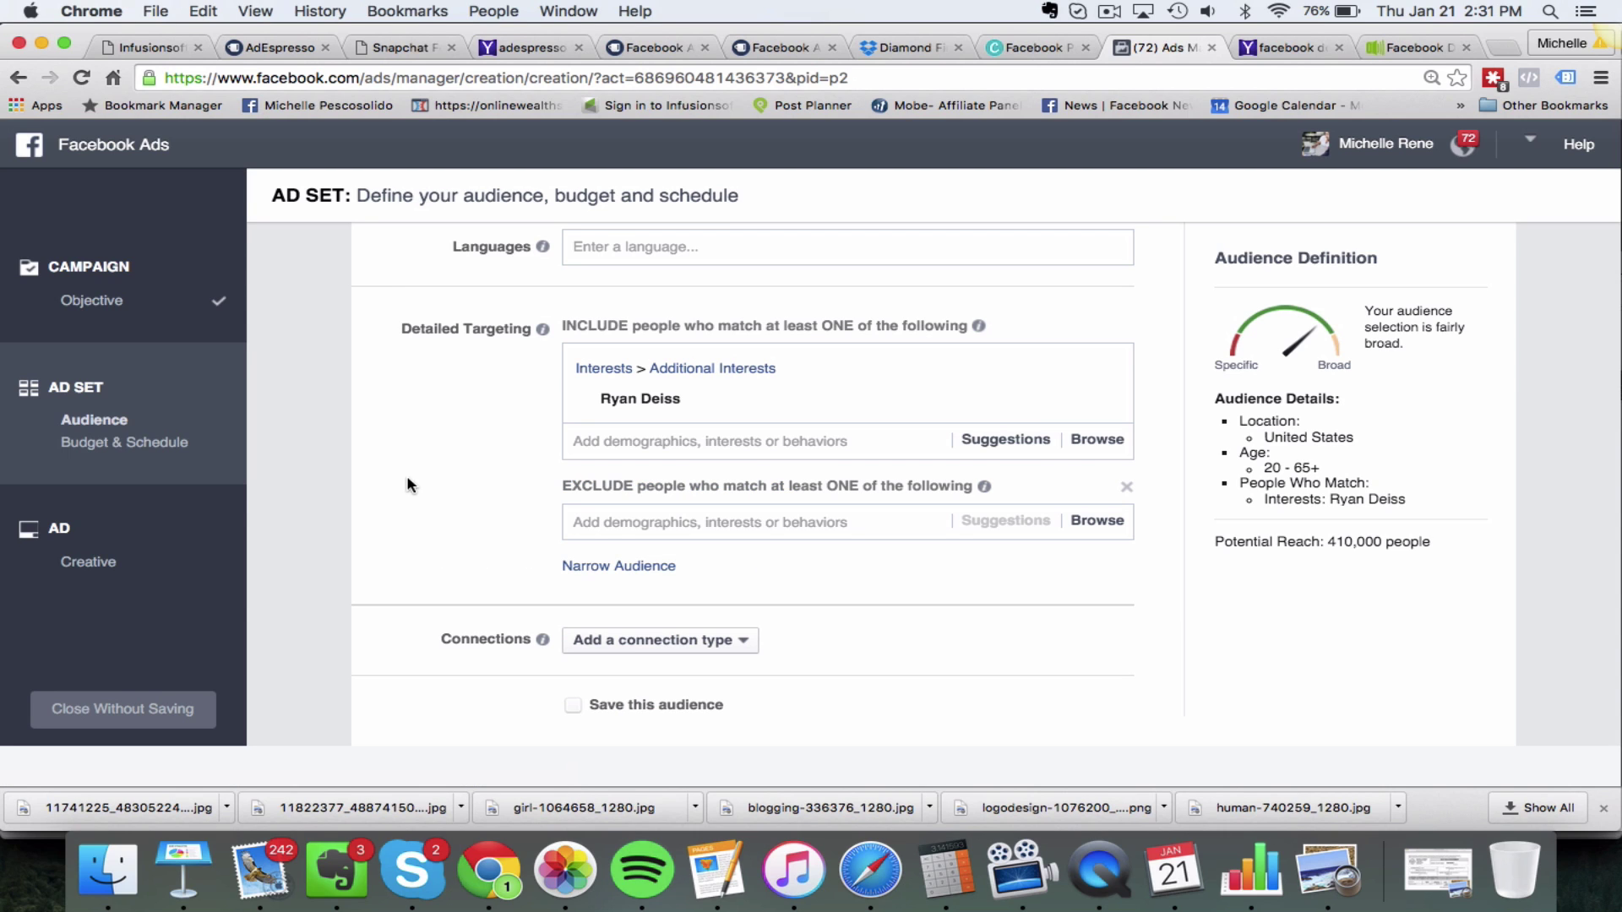
# Step: Add Network Marketing Pro as an excluded interest, cutting potential reach to 280,000
pyautogui.click(604, 521)
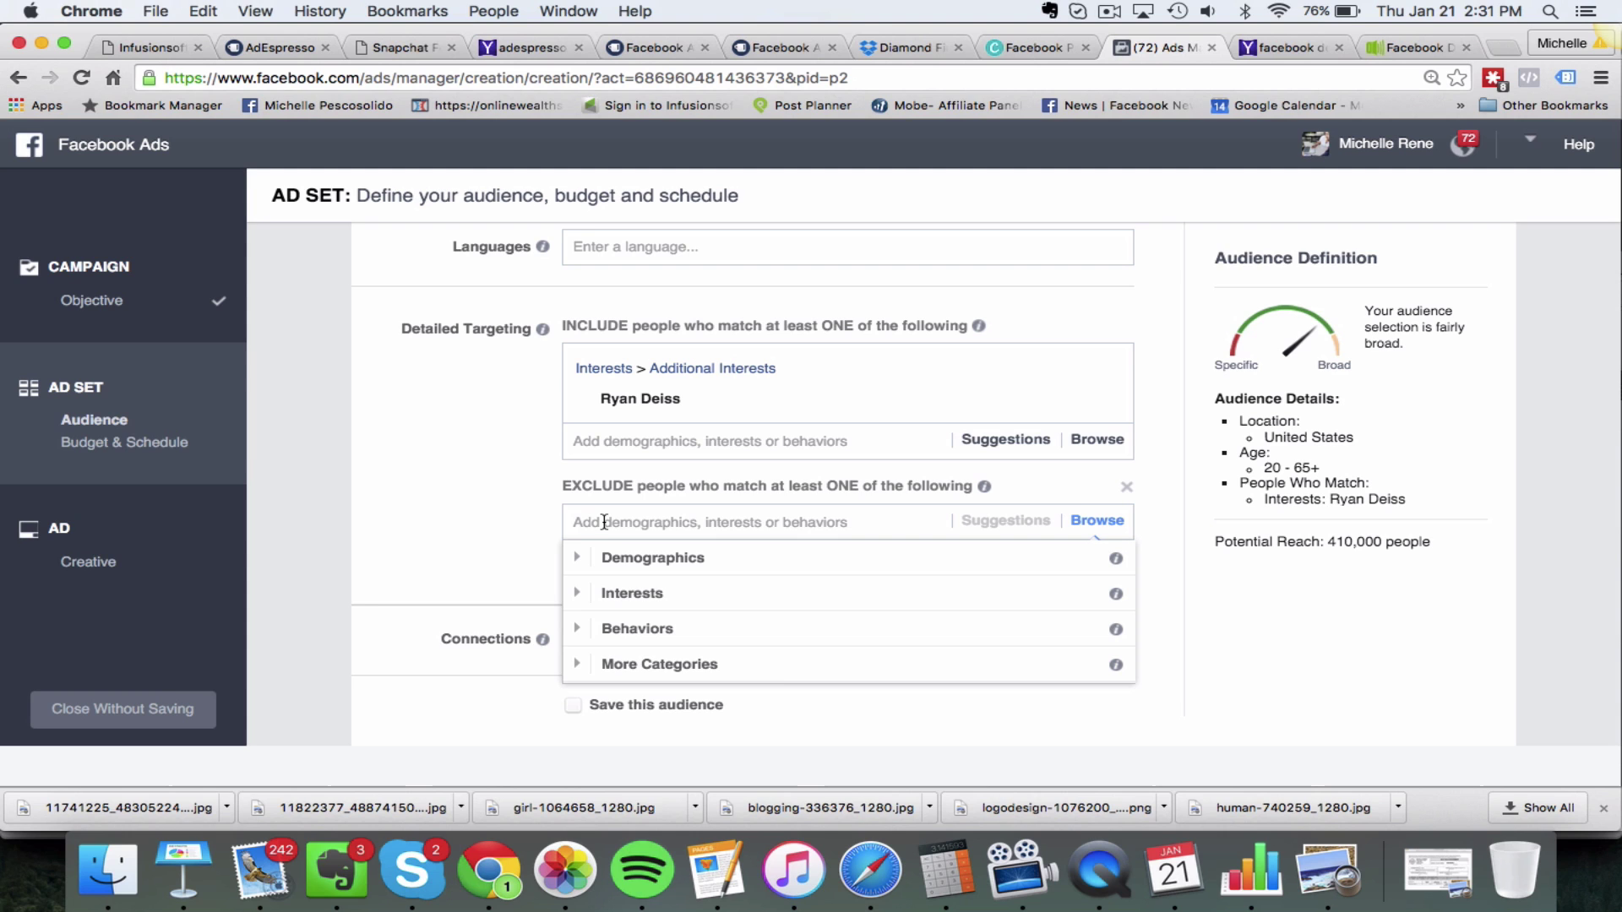
pyautogui.write('network marketing pr')
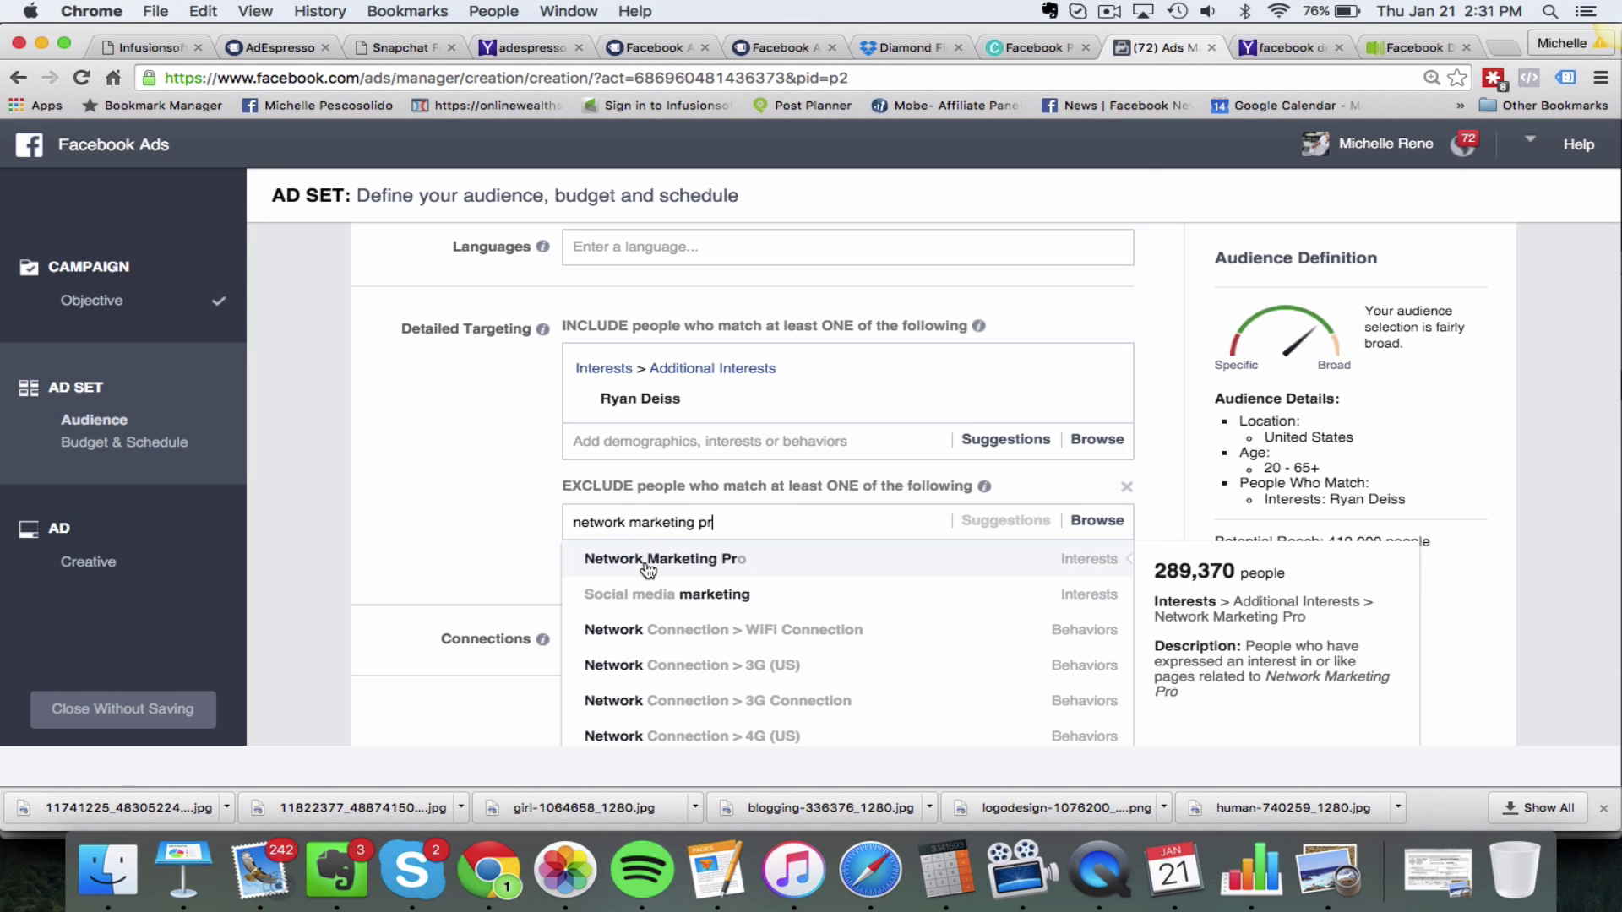
pyautogui.press('Return')
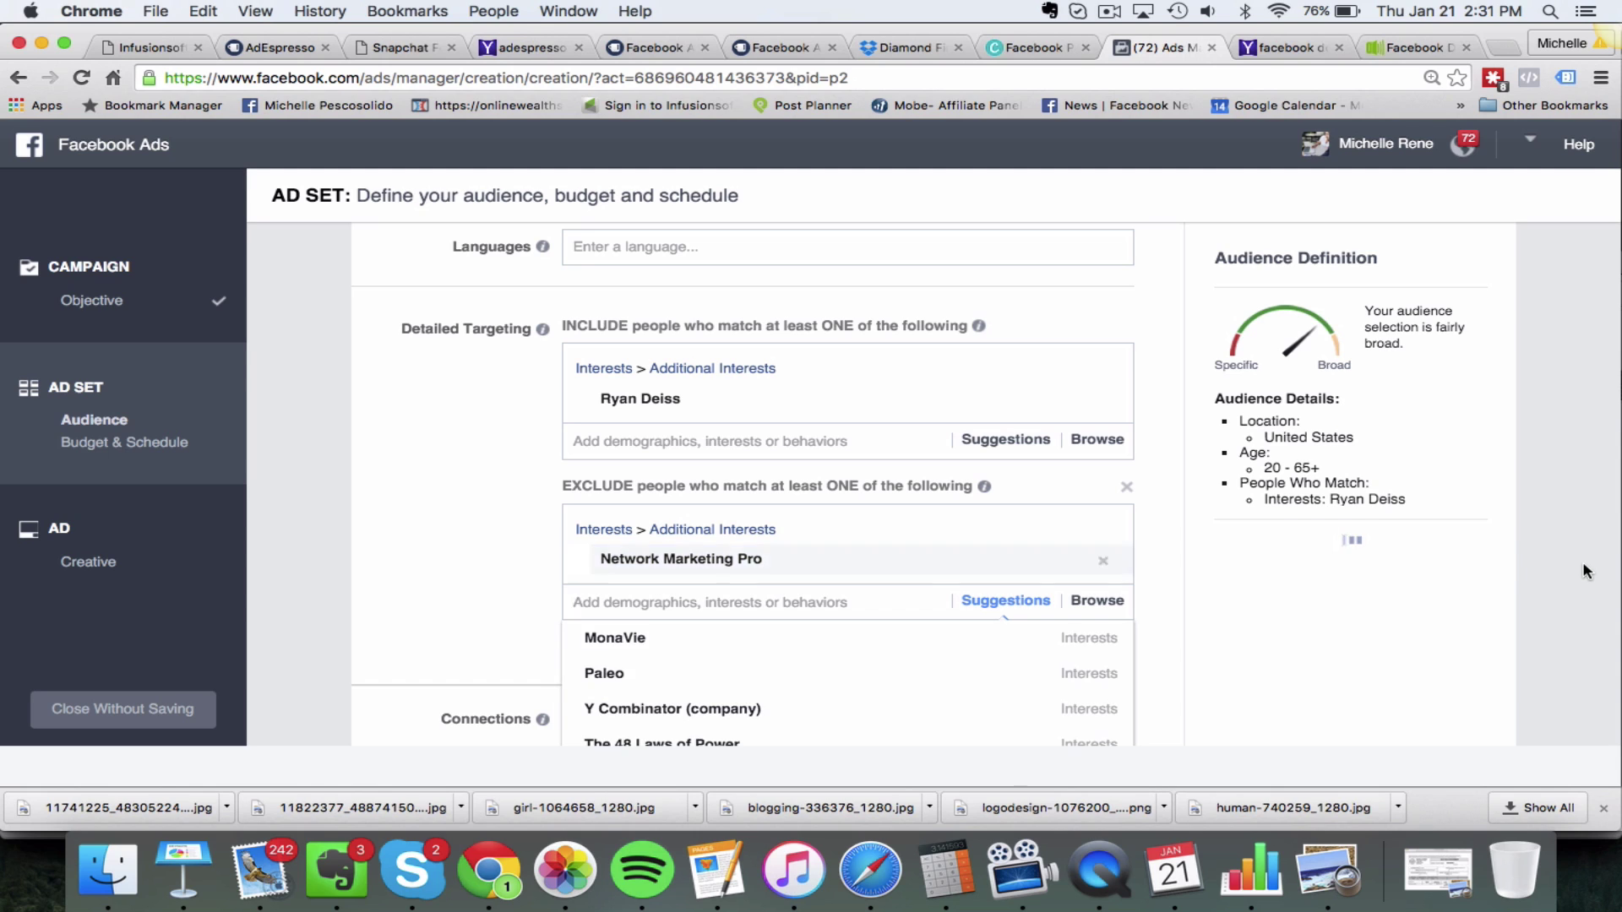
pyautogui.click(1525, 538)
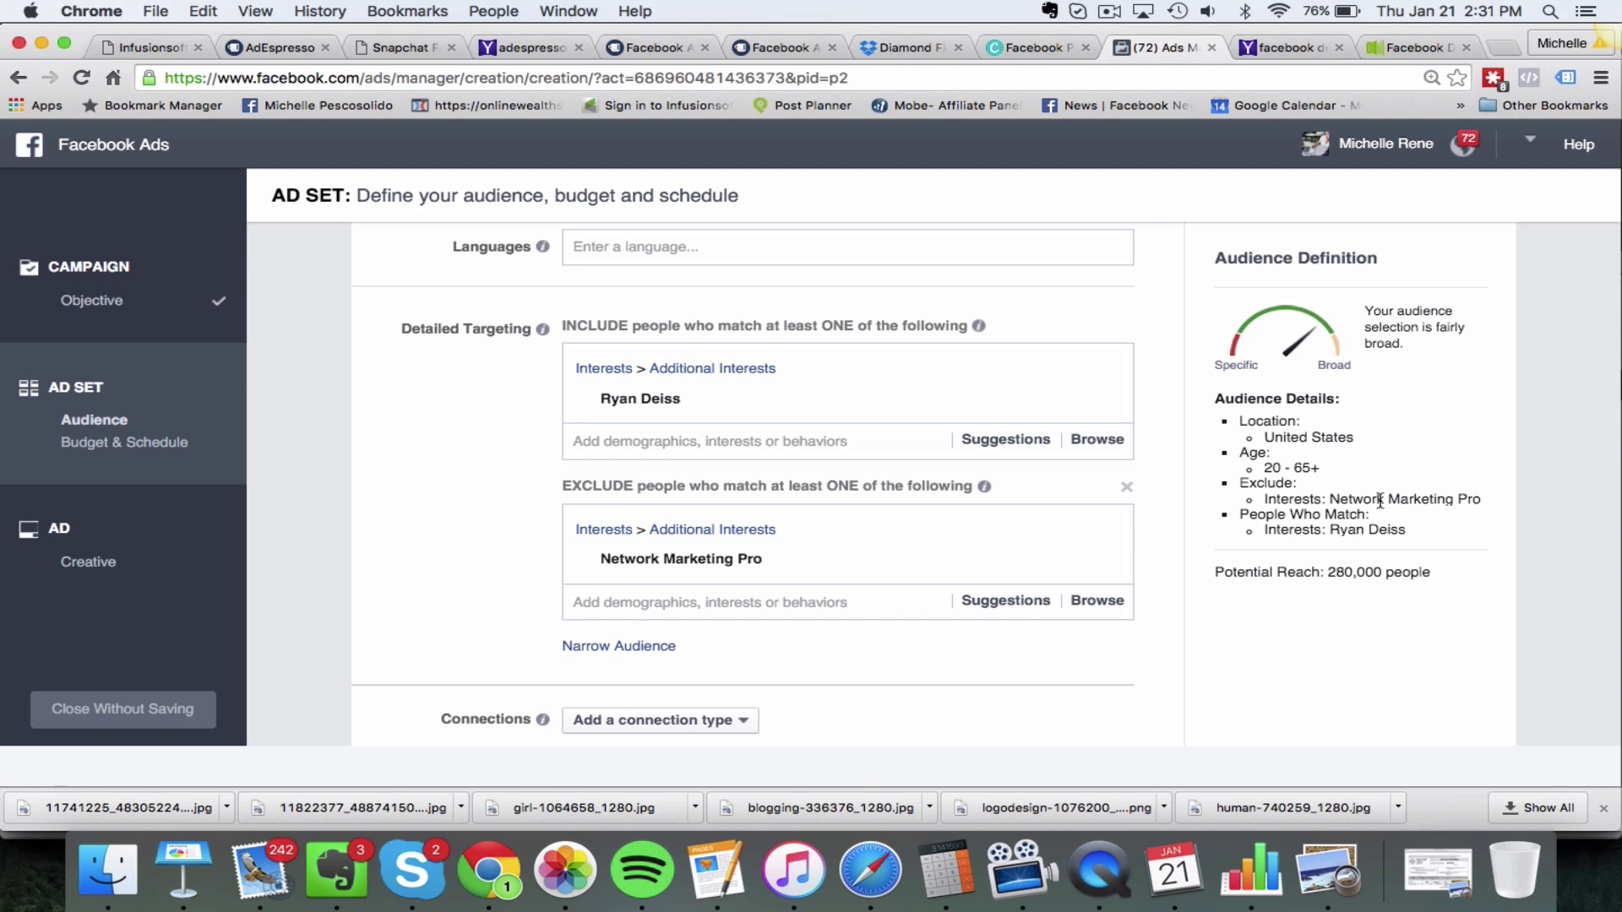
# Step: Add a must-also-match group containing the Frank Kern interest, reducing reach to 220,000
pyautogui.moveTo(1328, 501); pyautogui.dragTo(1508, 500)
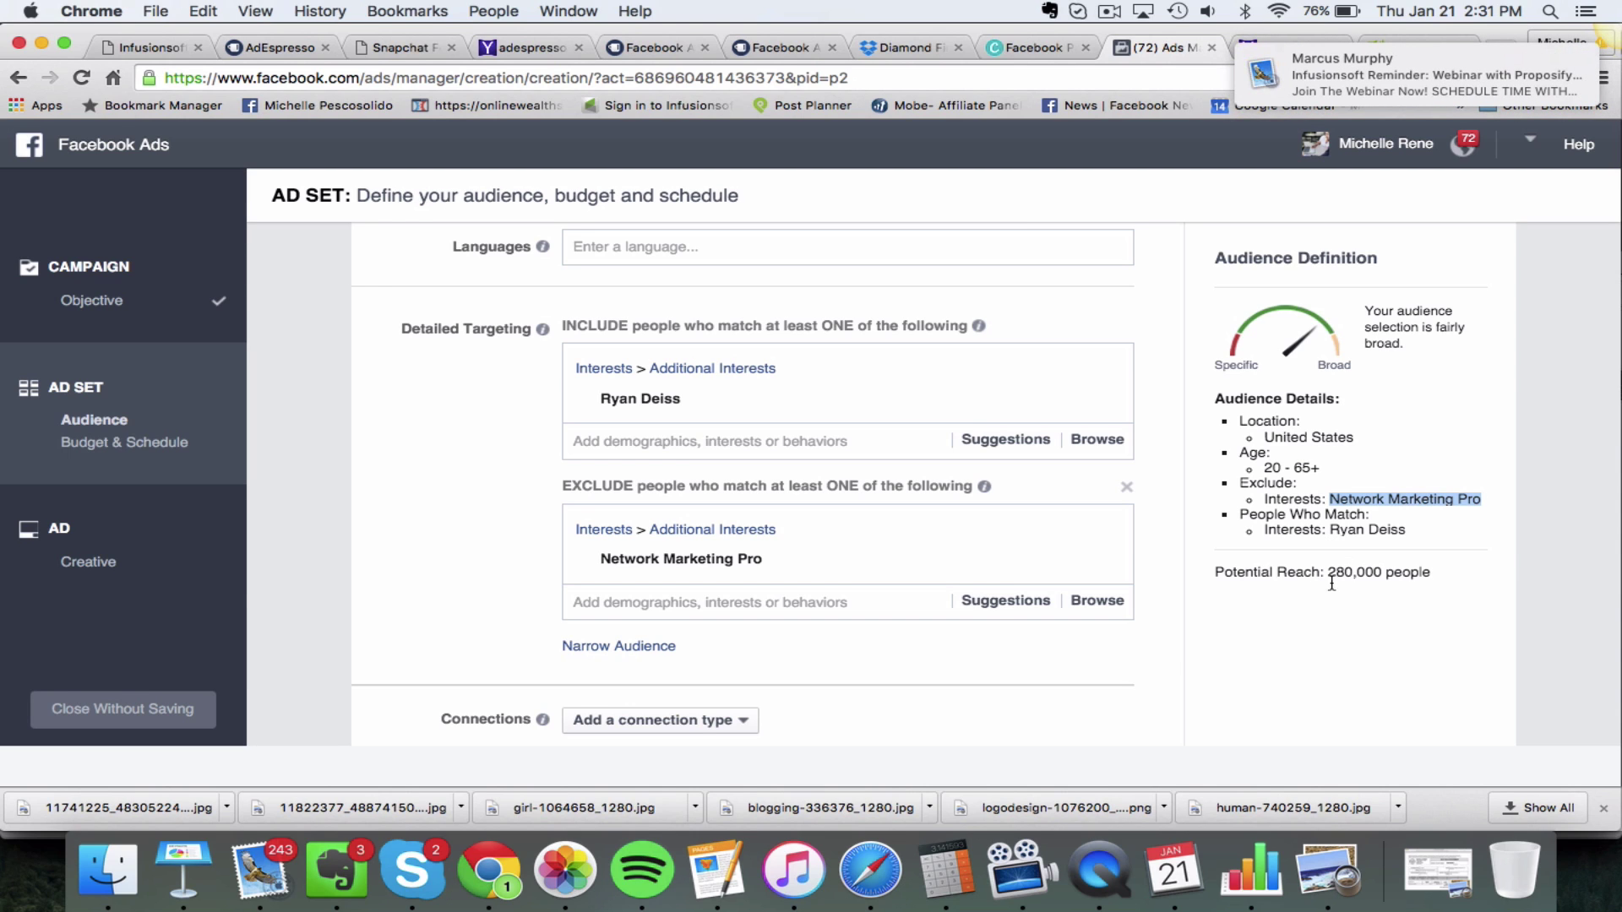
pyautogui.click(619, 648)
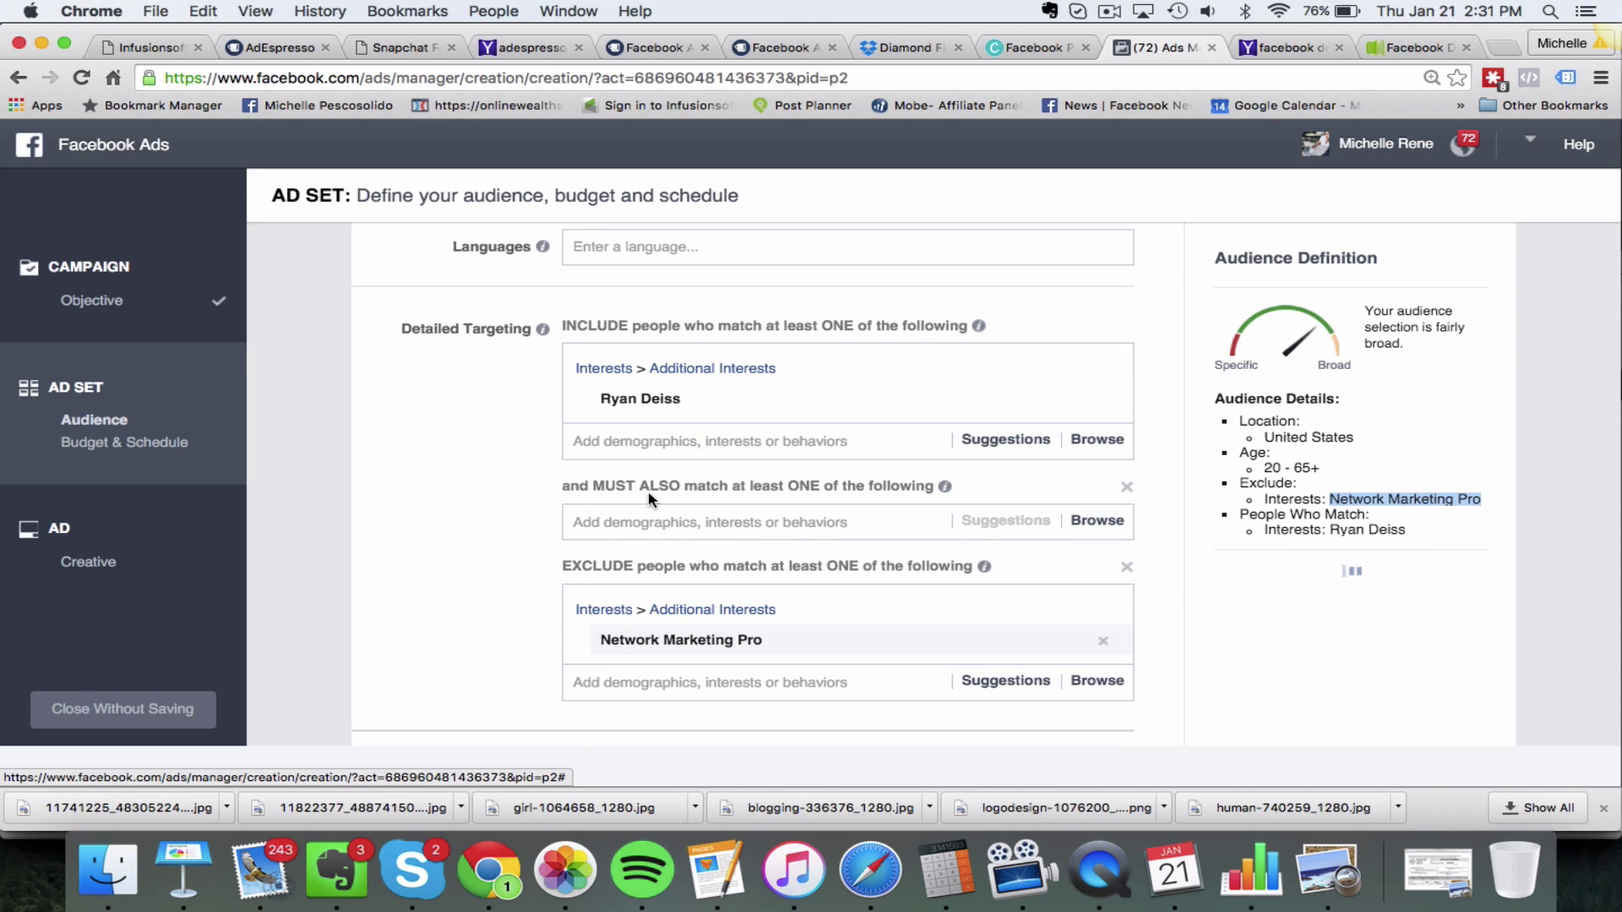
pyautogui.click(738, 524)
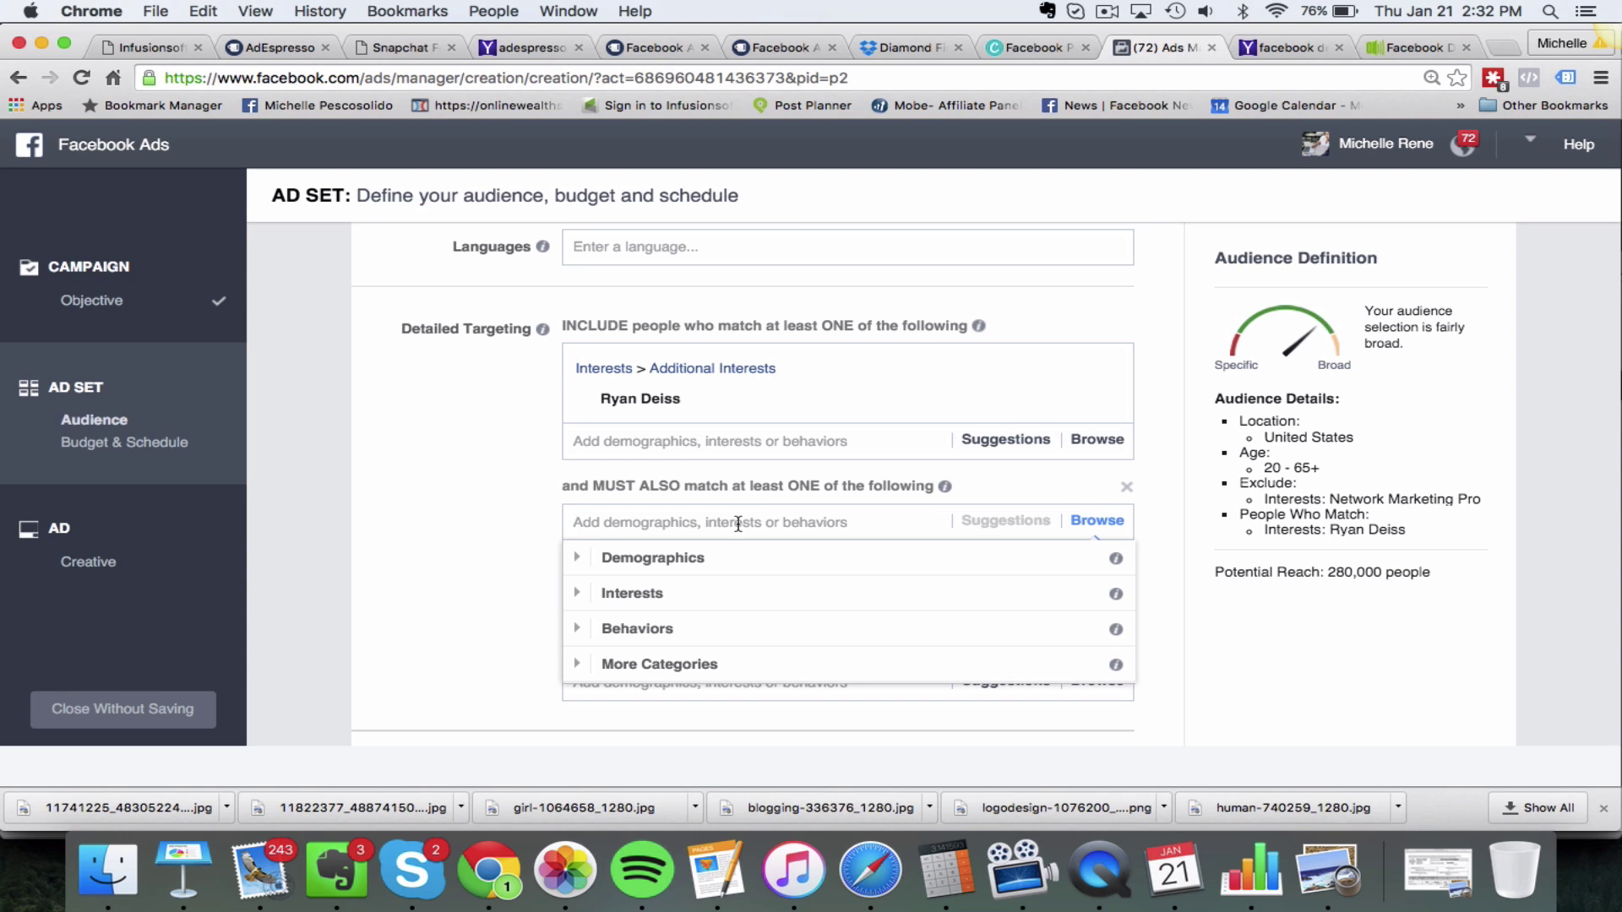
pyautogui.write('Frank Kern')
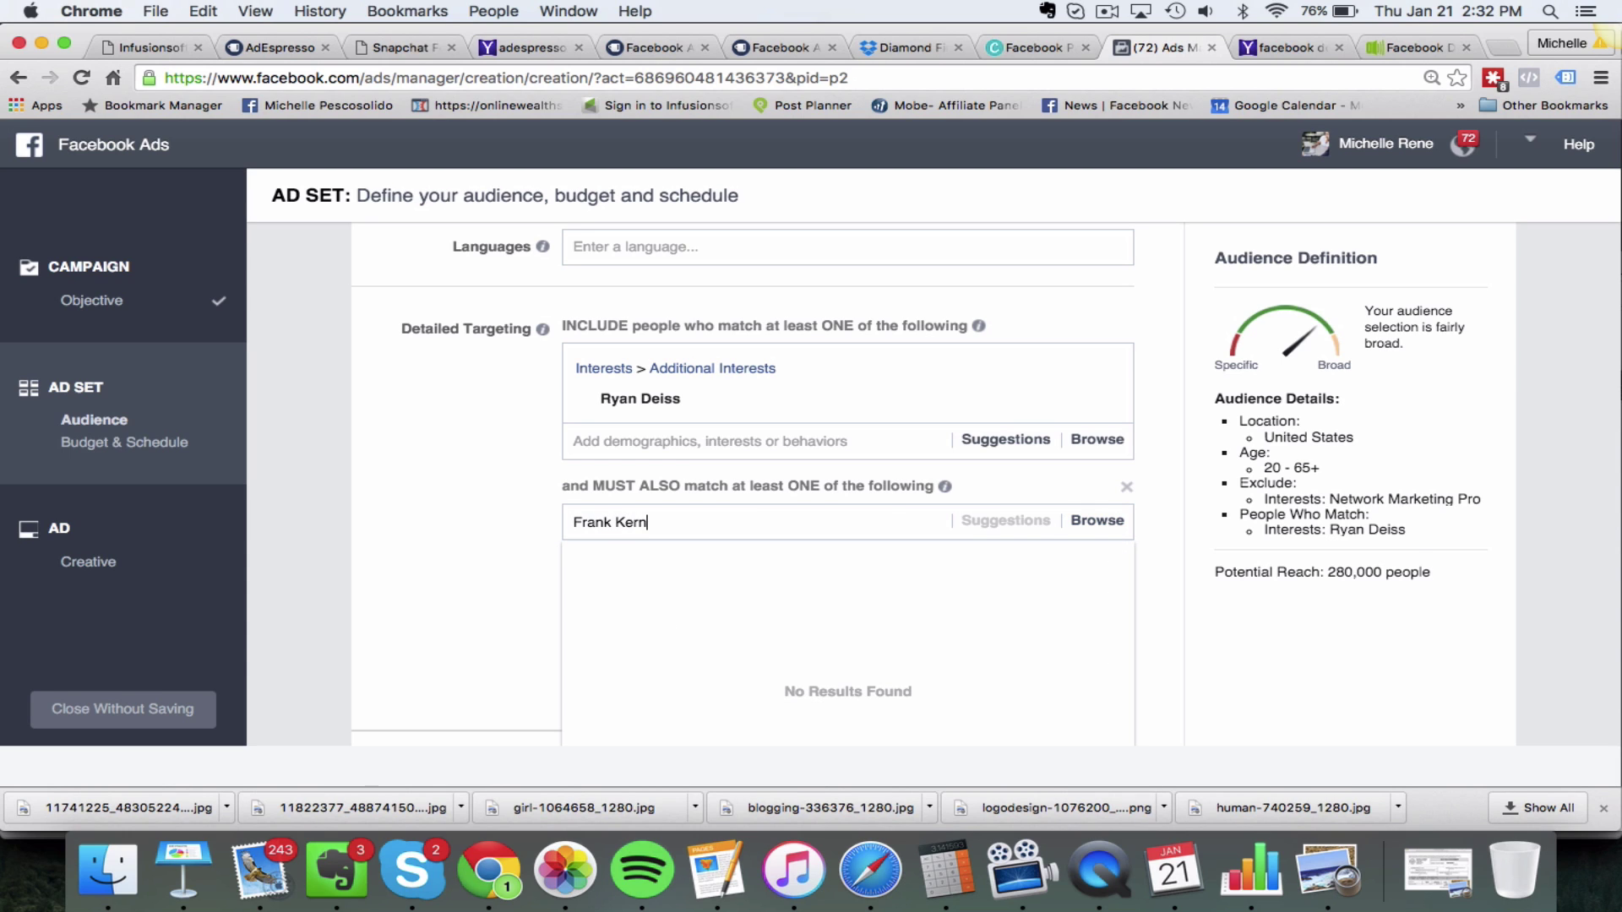
pyautogui.click(644, 561)
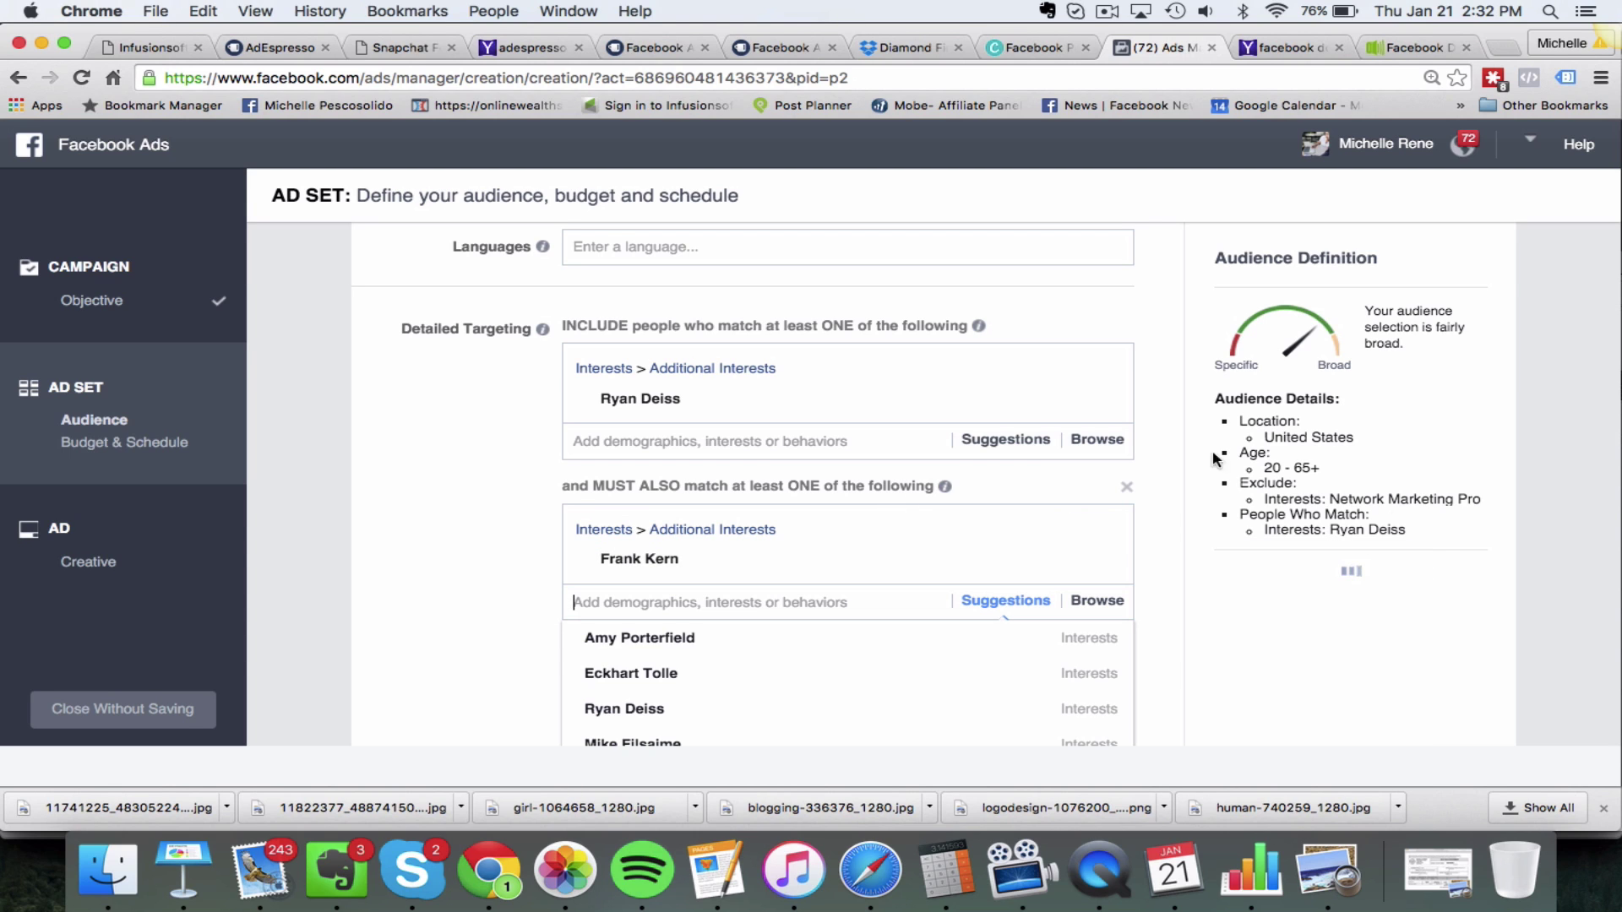
pyautogui.click(444, 557)
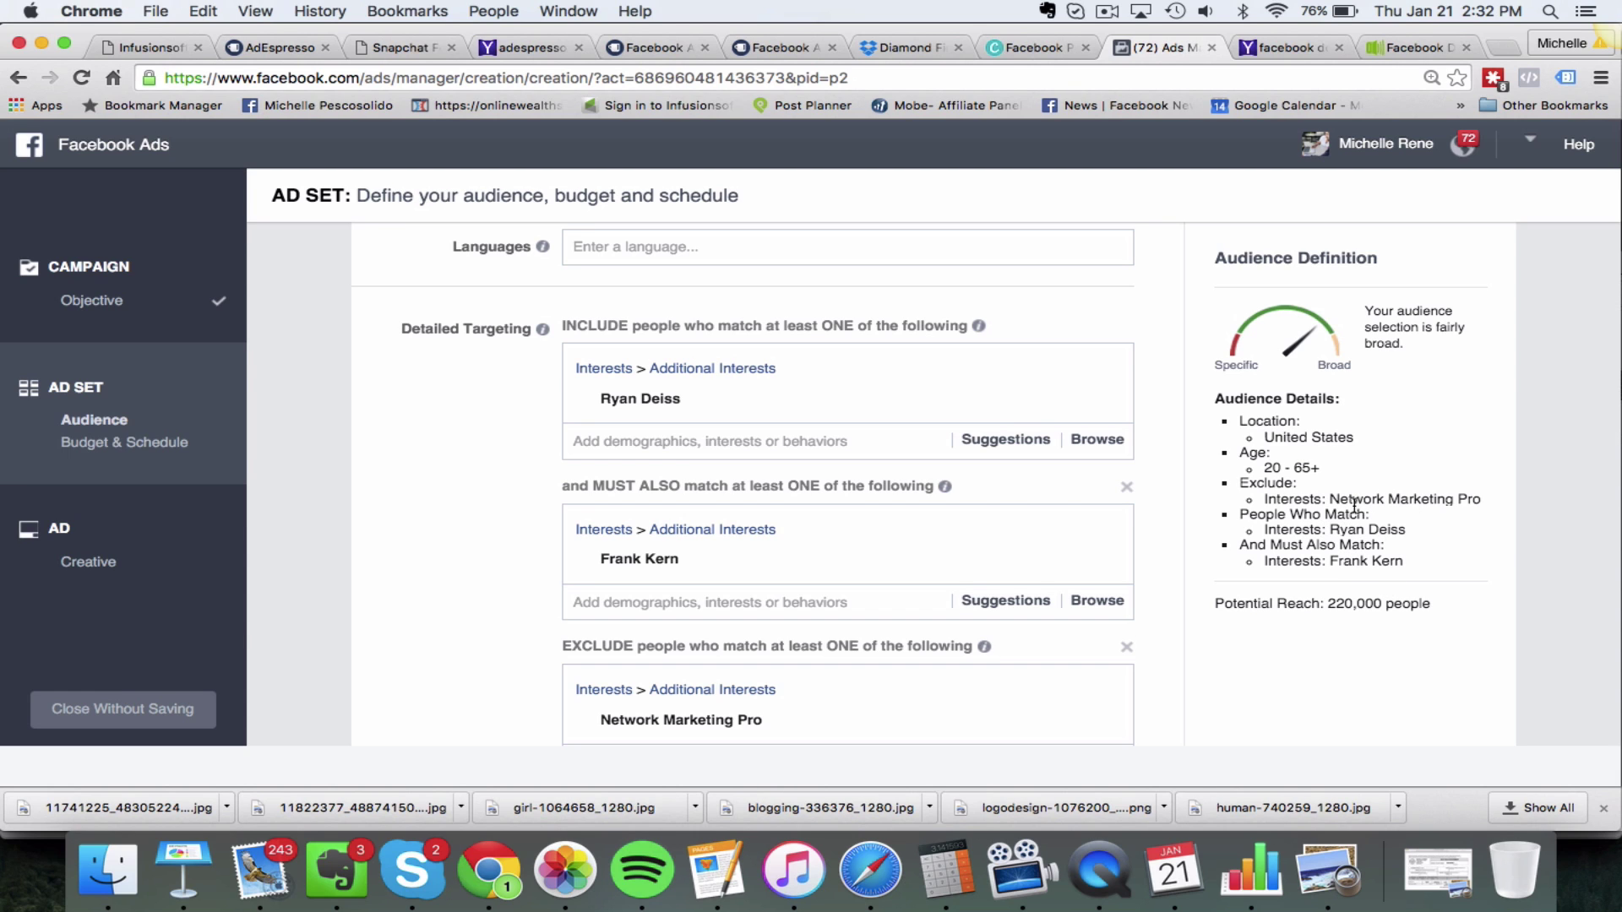
pyautogui.scroll(-1, 1386, 558)
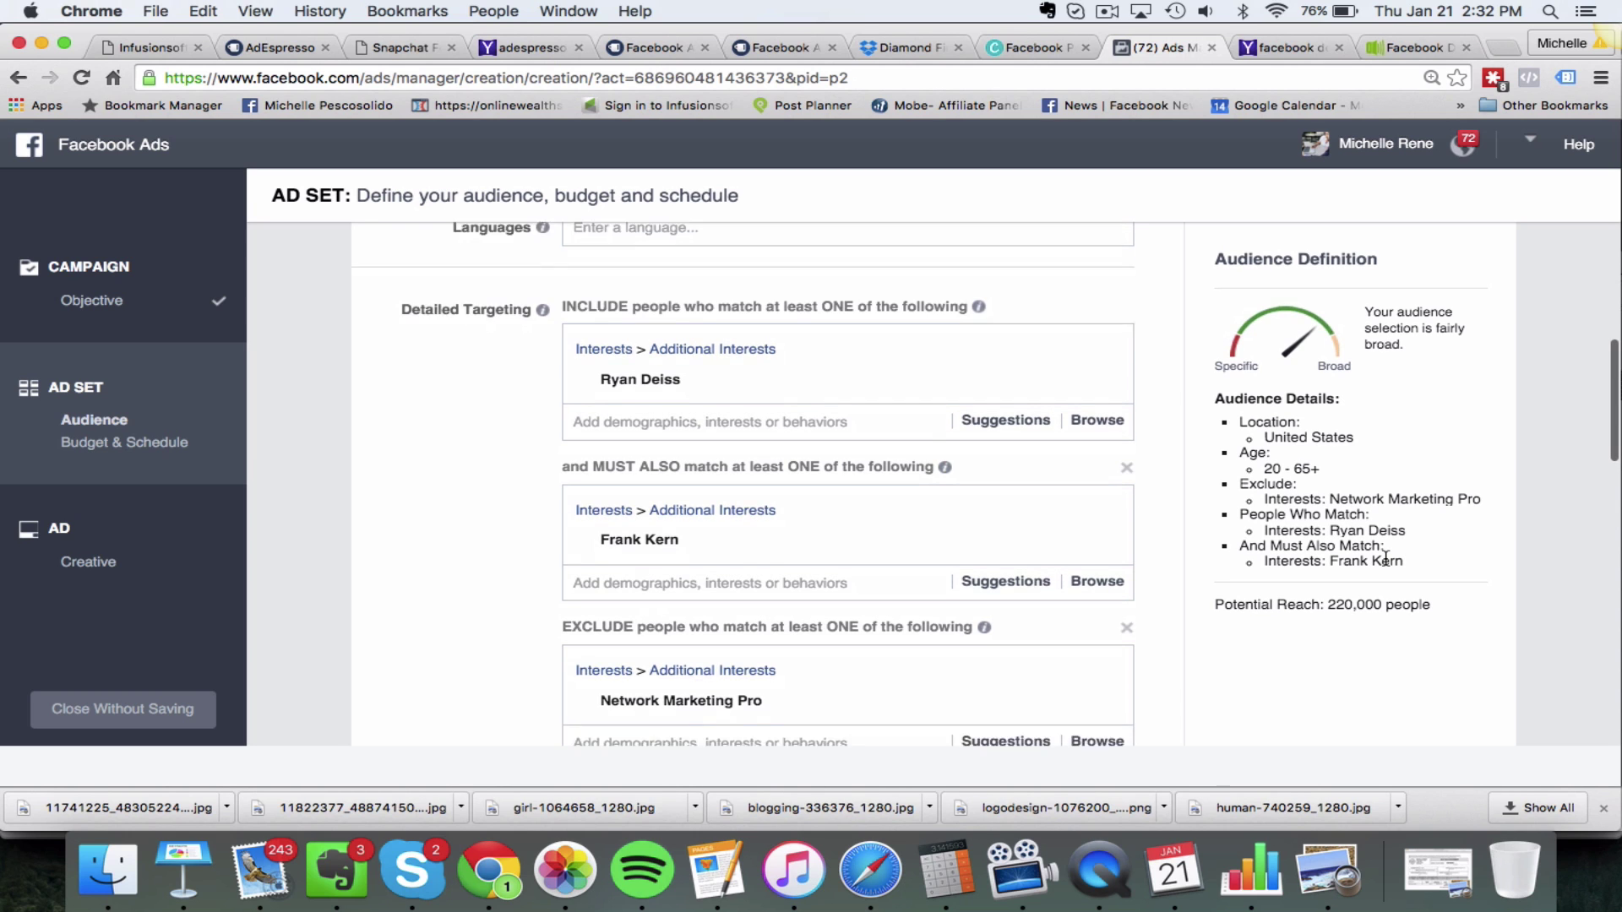
pyautogui.scroll(-3, 1299, 627)
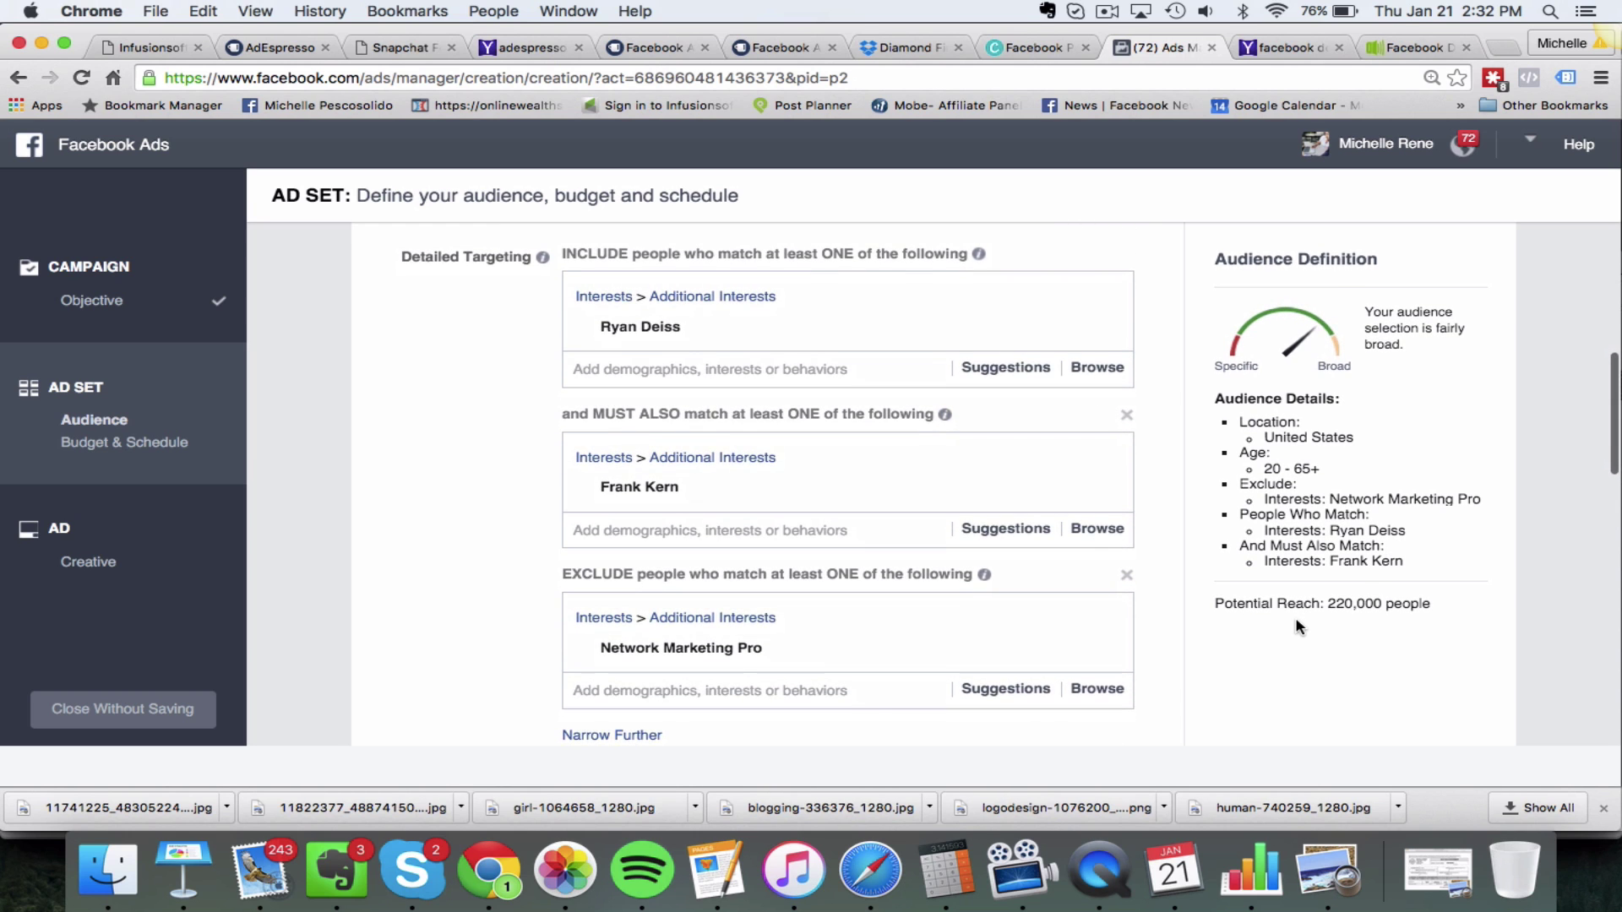
# Step: Add a second must-also-match group with the ClickBank interest
pyautogui.scroll(-3, 591, 650)
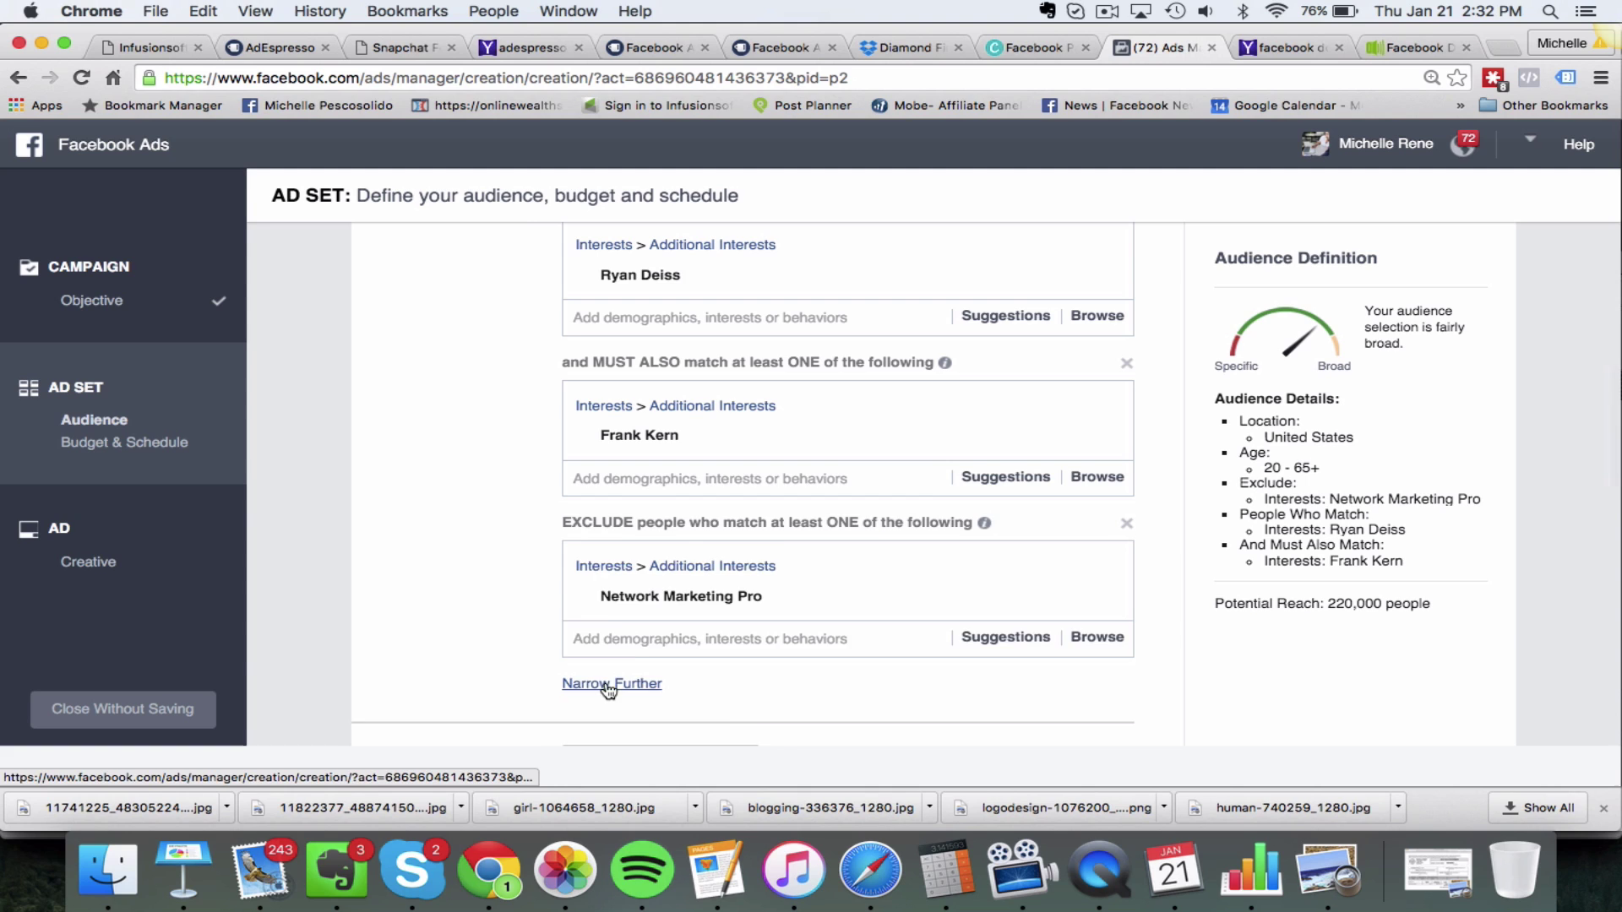
pyautogui.click(608, 686)
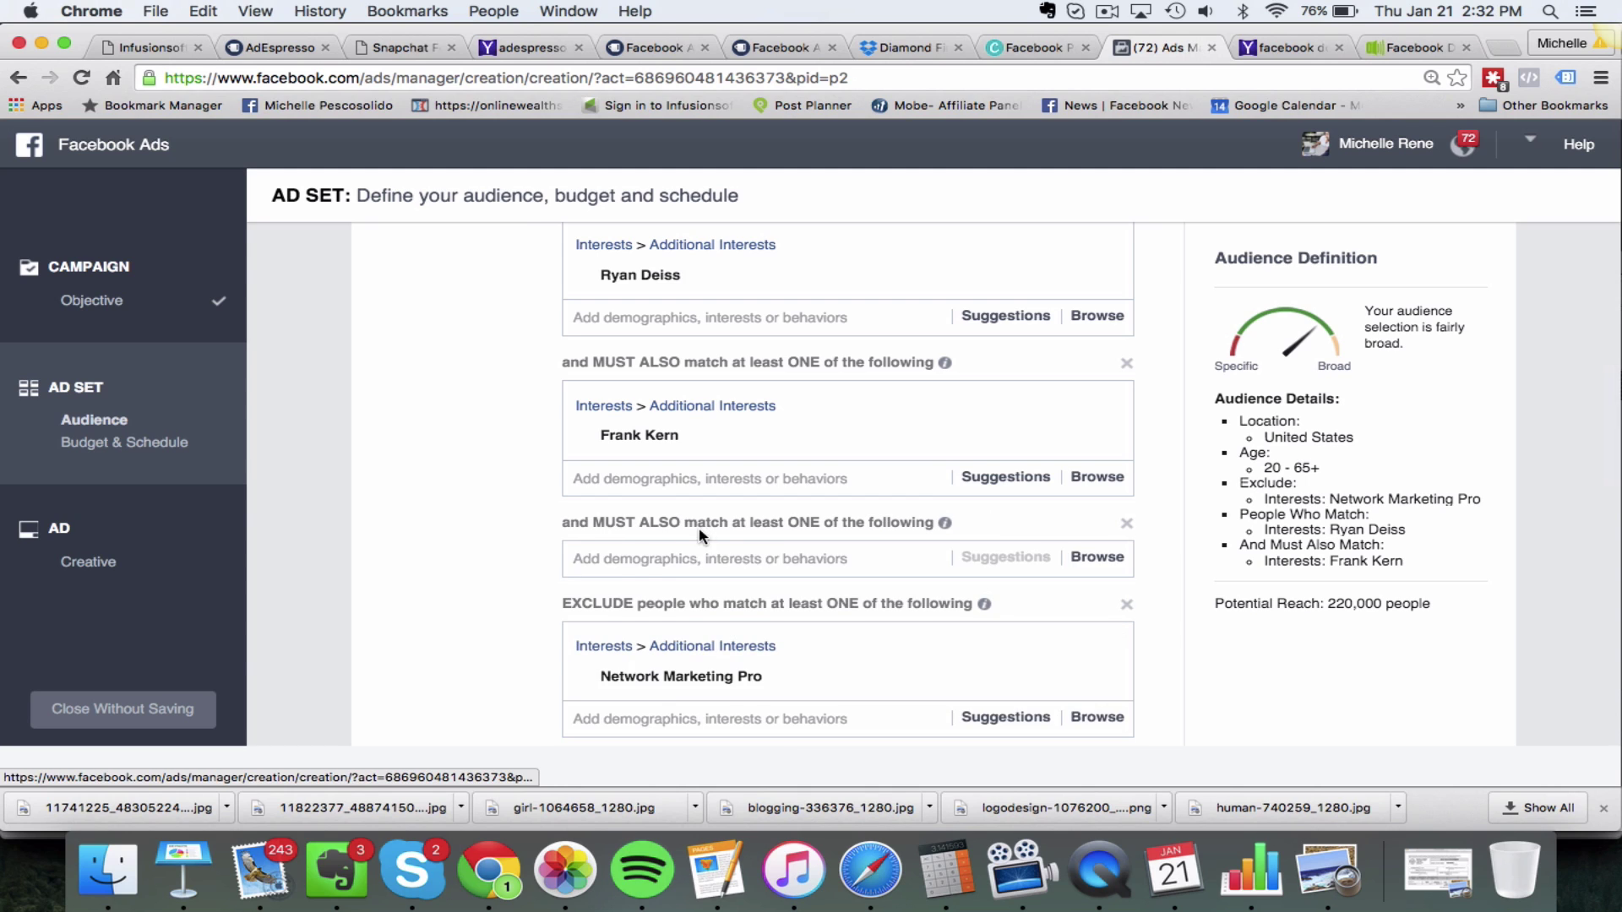
pyautogui.click(651, 557)
pyautogui.write('Clickbank')
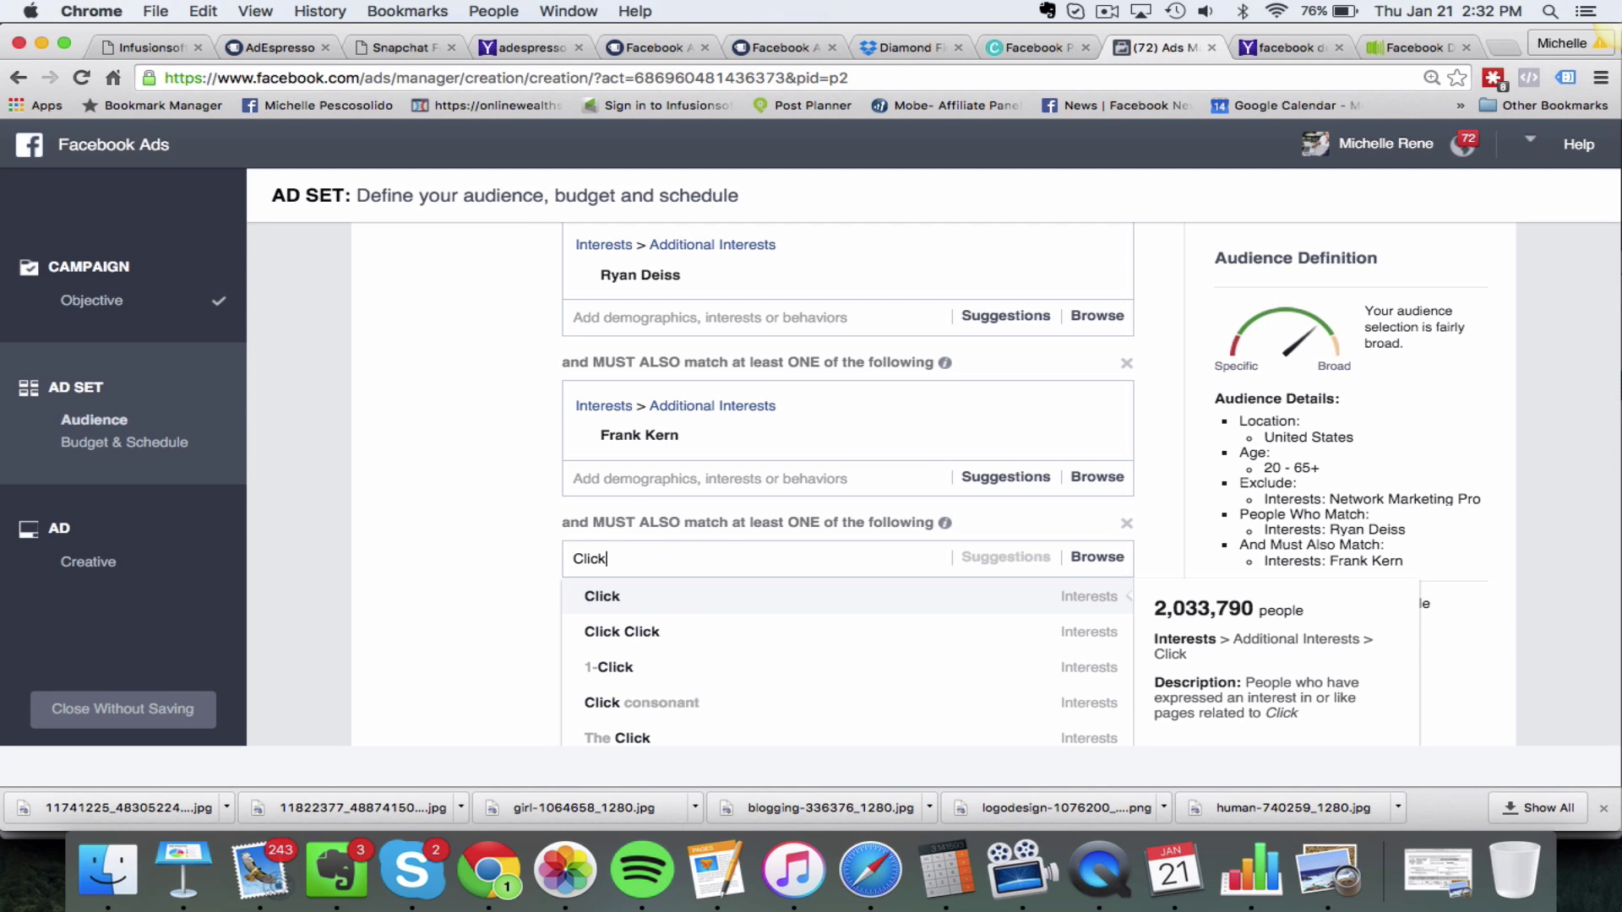
pyautogui.click(684, 600)
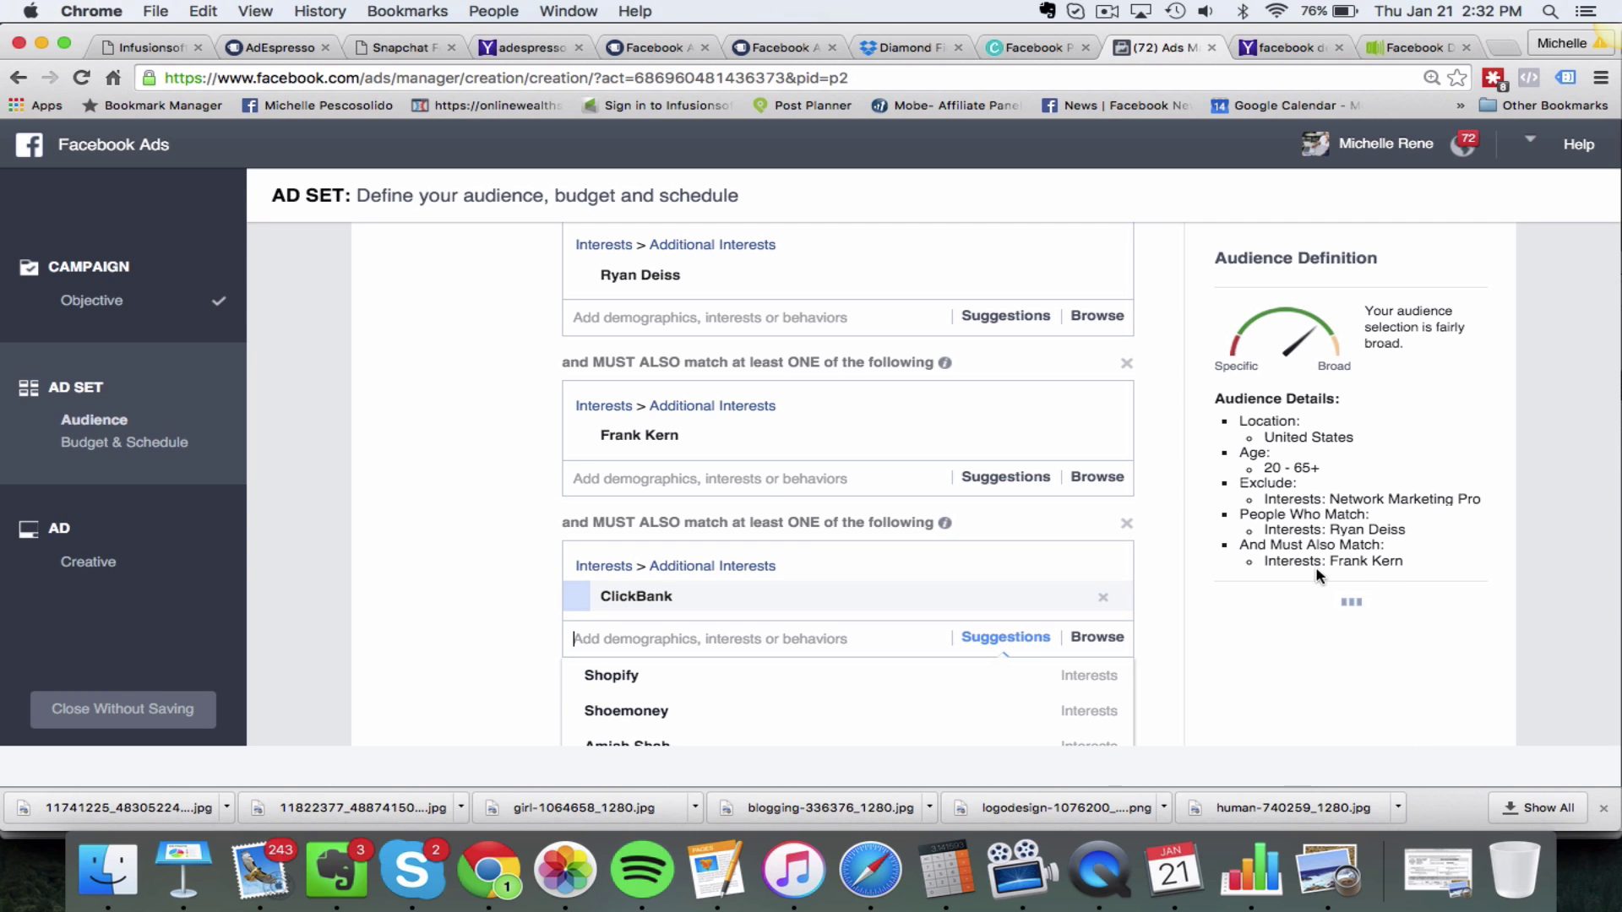
pyautogui.click(1554, 570)
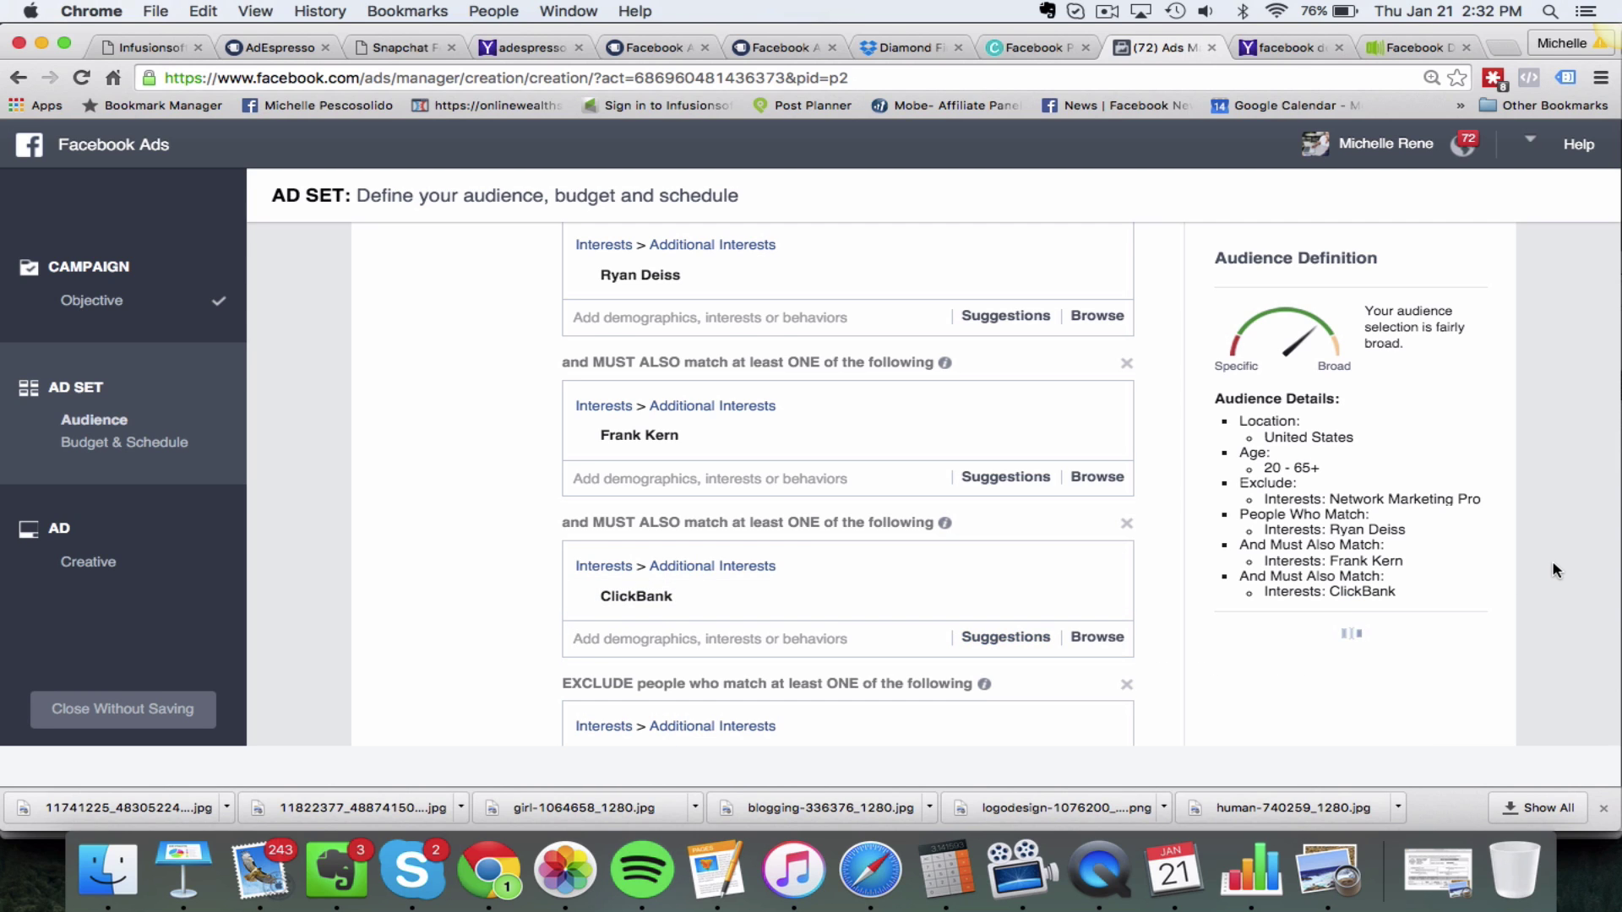
pyautogui.scroll(-2, 1555, 571)
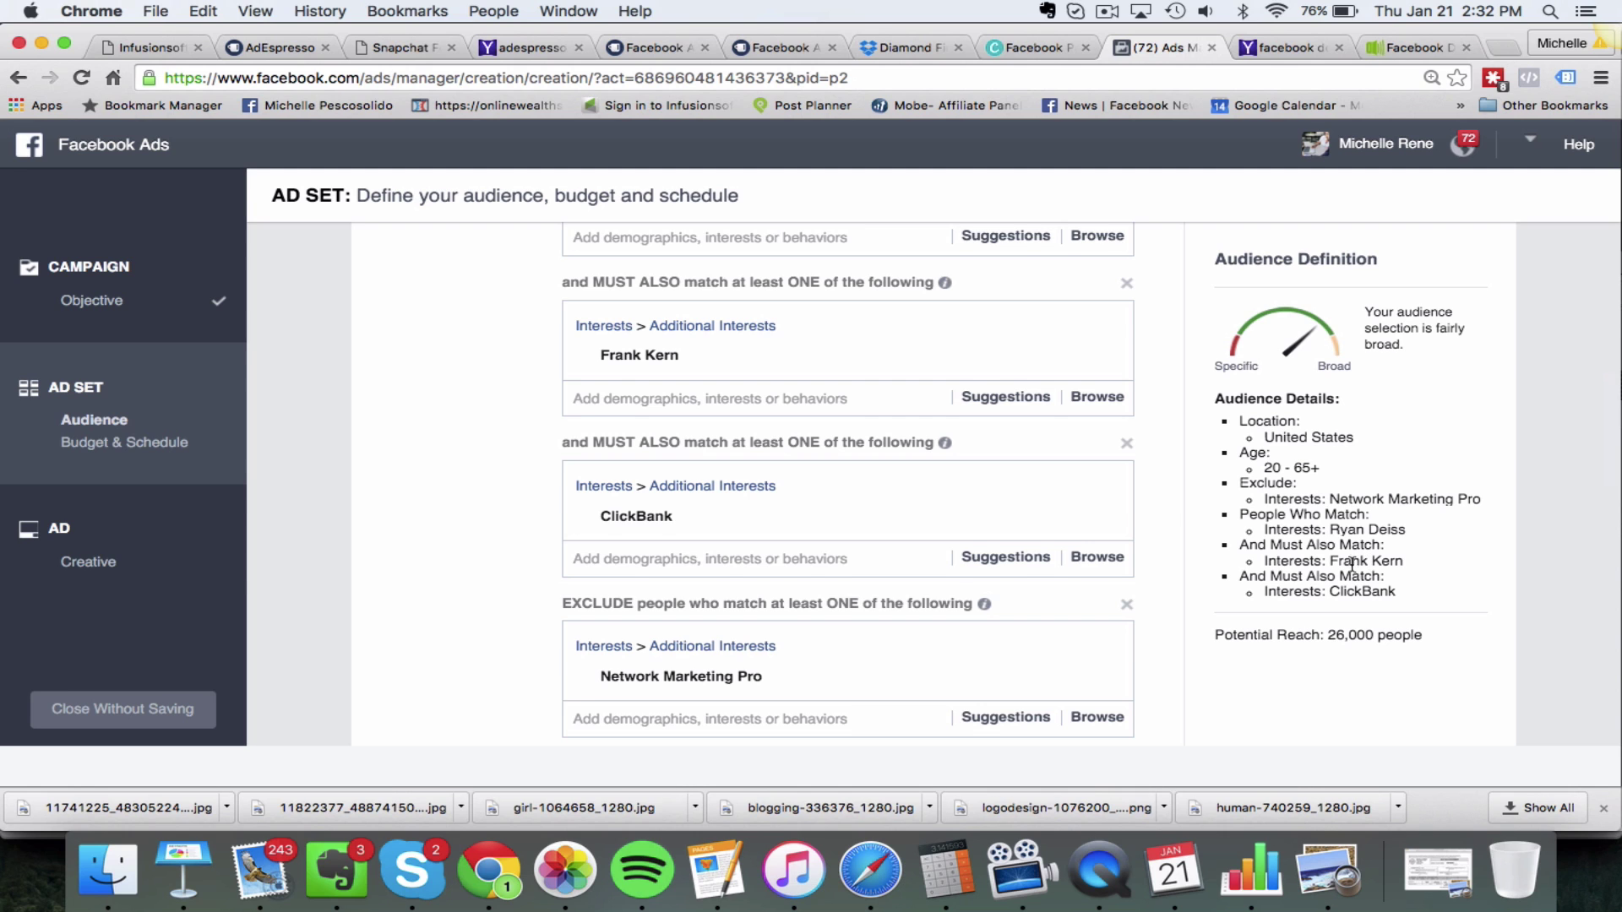
pyautogui.scroll(3, 1354, 562)
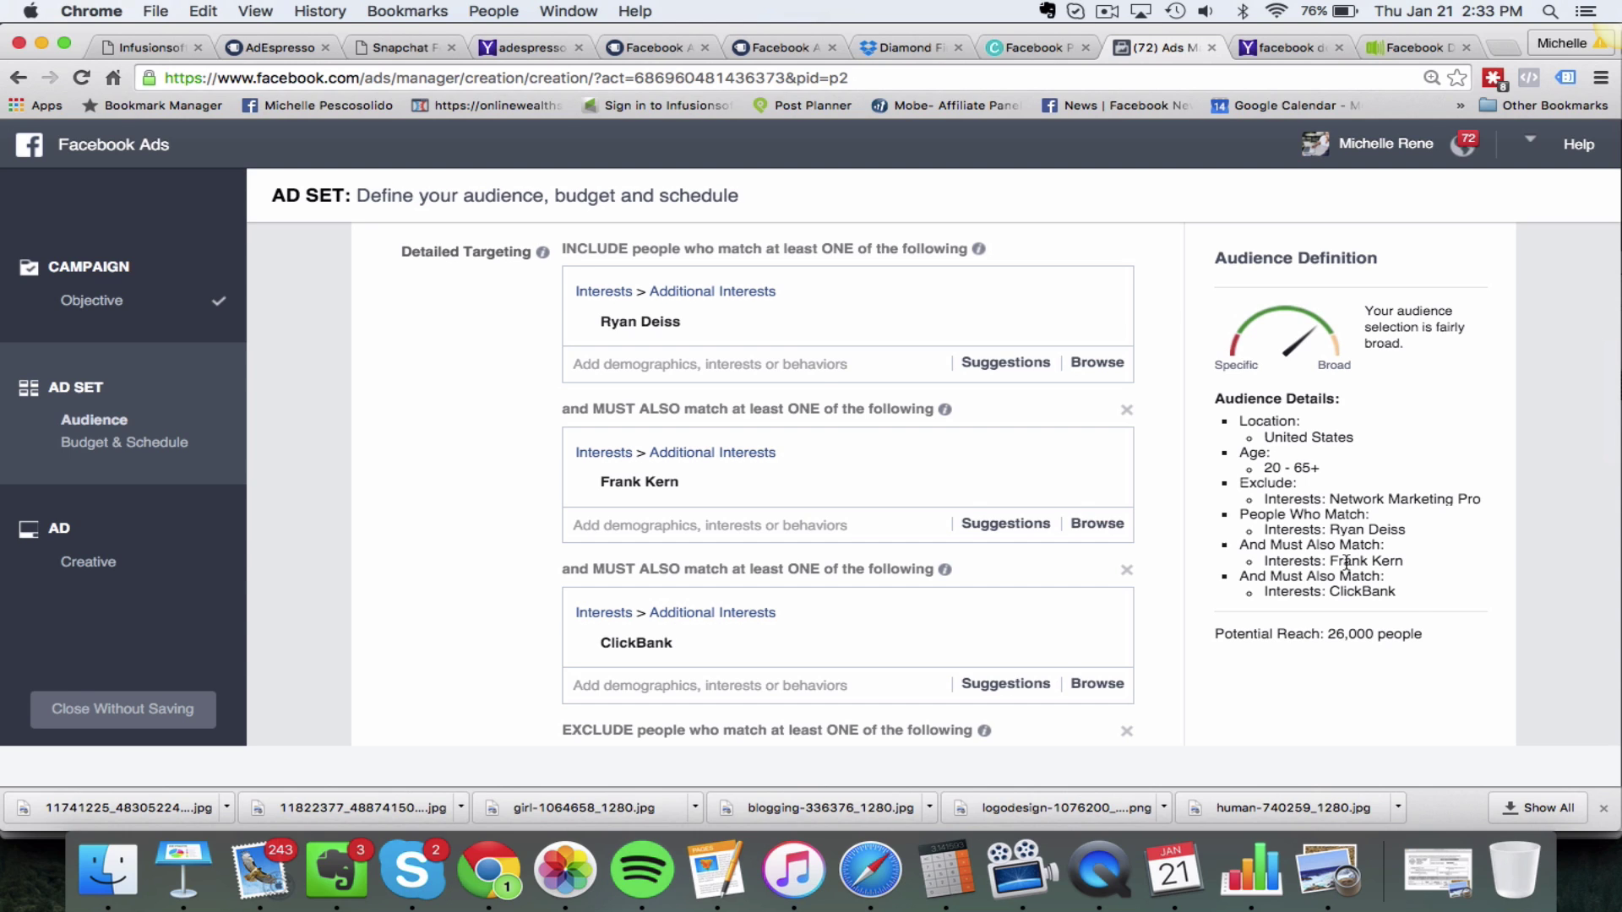
# Step: Delete the Frank Kern and ClickBank narrowing groups and the Network Marketing Pro exclusion
pyautogui.click(1128, 412)
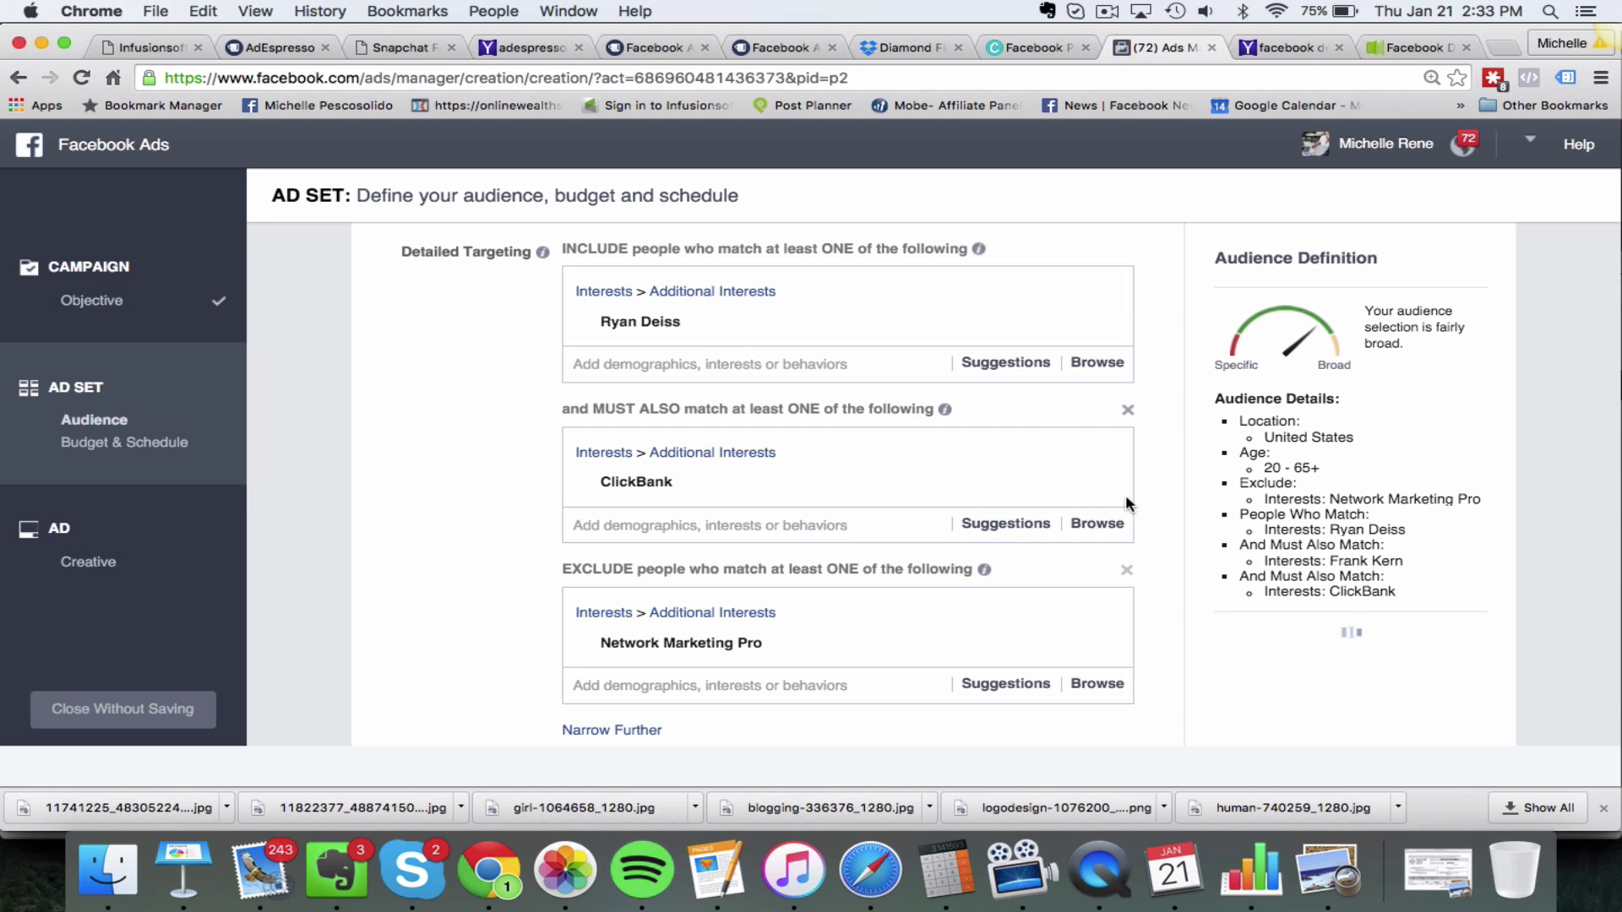
pyautogui.click(1127, 409)
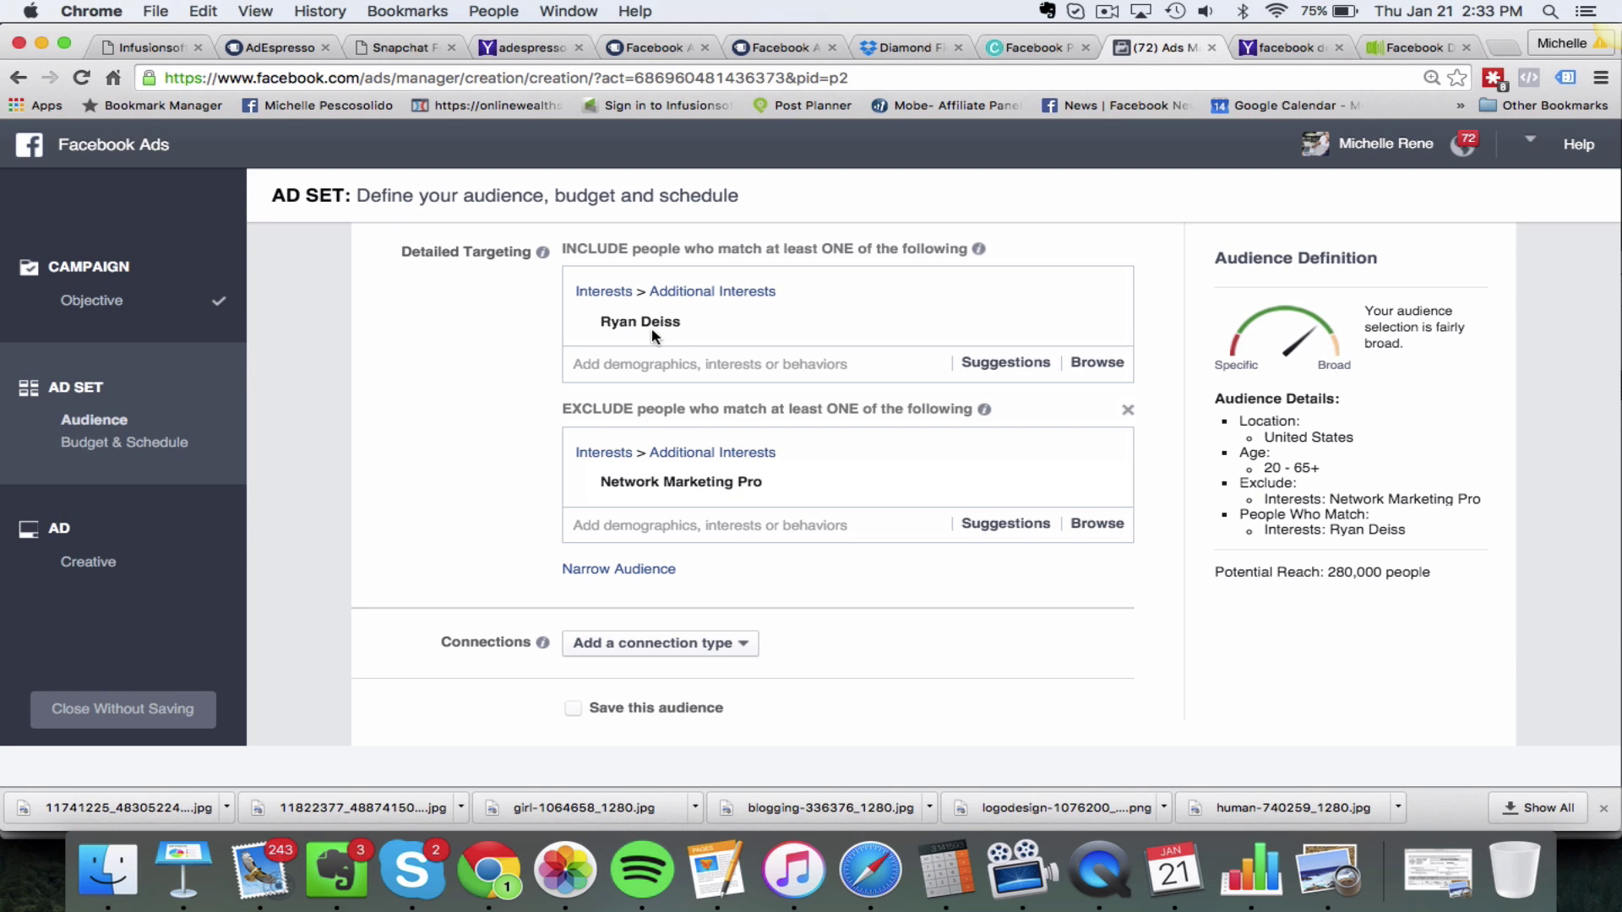
pyautogui.moveTo(655, 329)
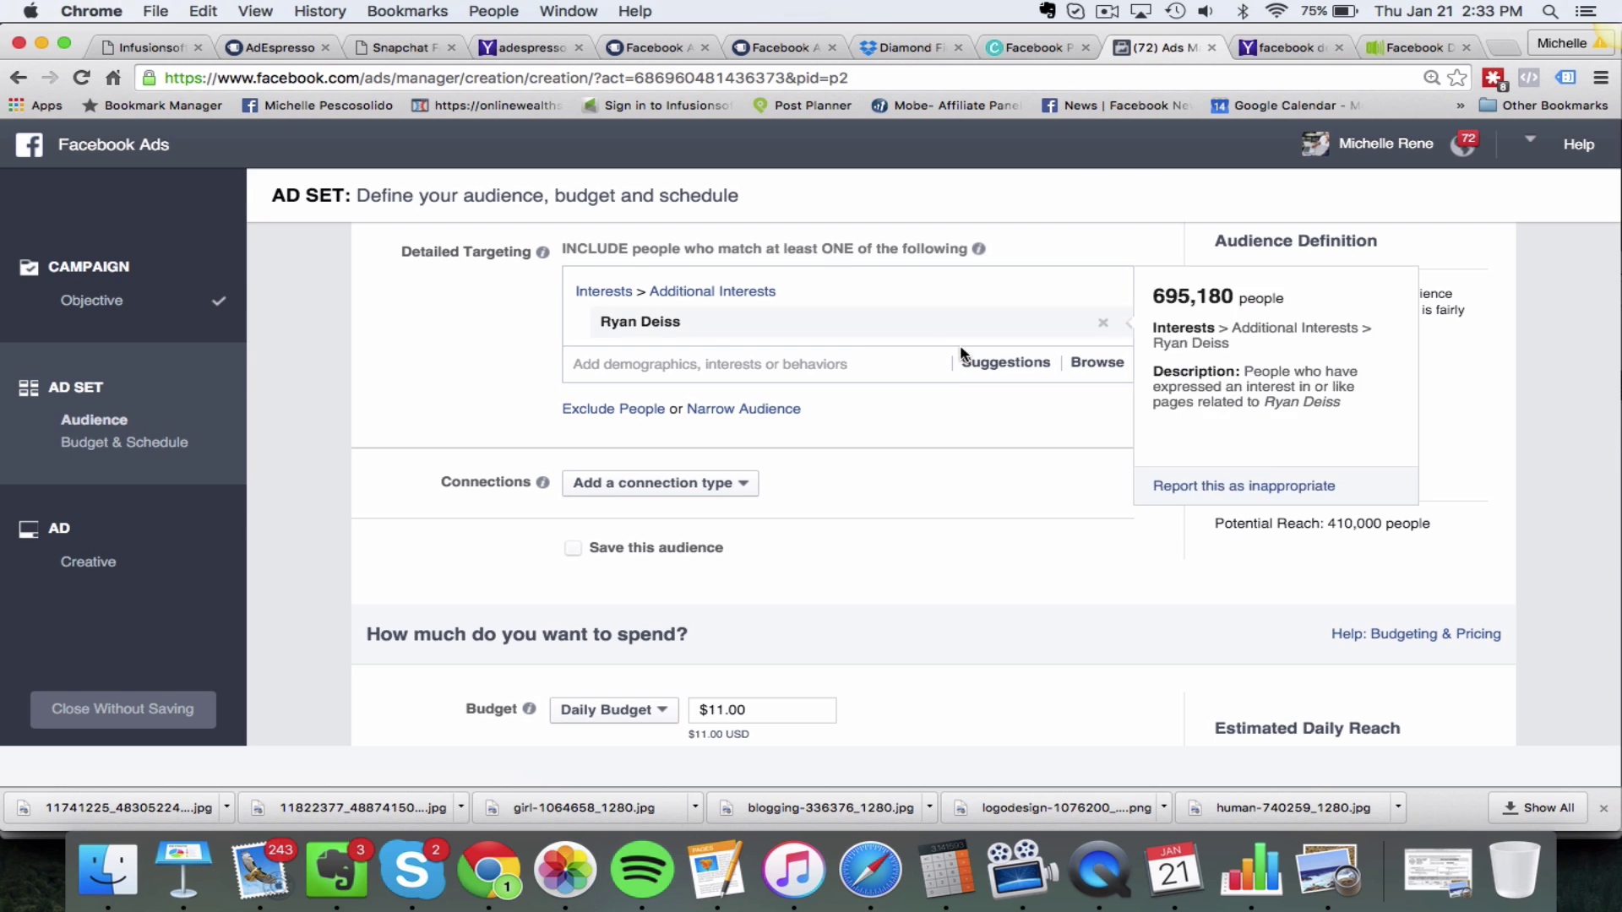
# Step: Remove Ryan Deiss and browse to the Demographics > Financial > Income categories
pyautogui.click(1103, 328)
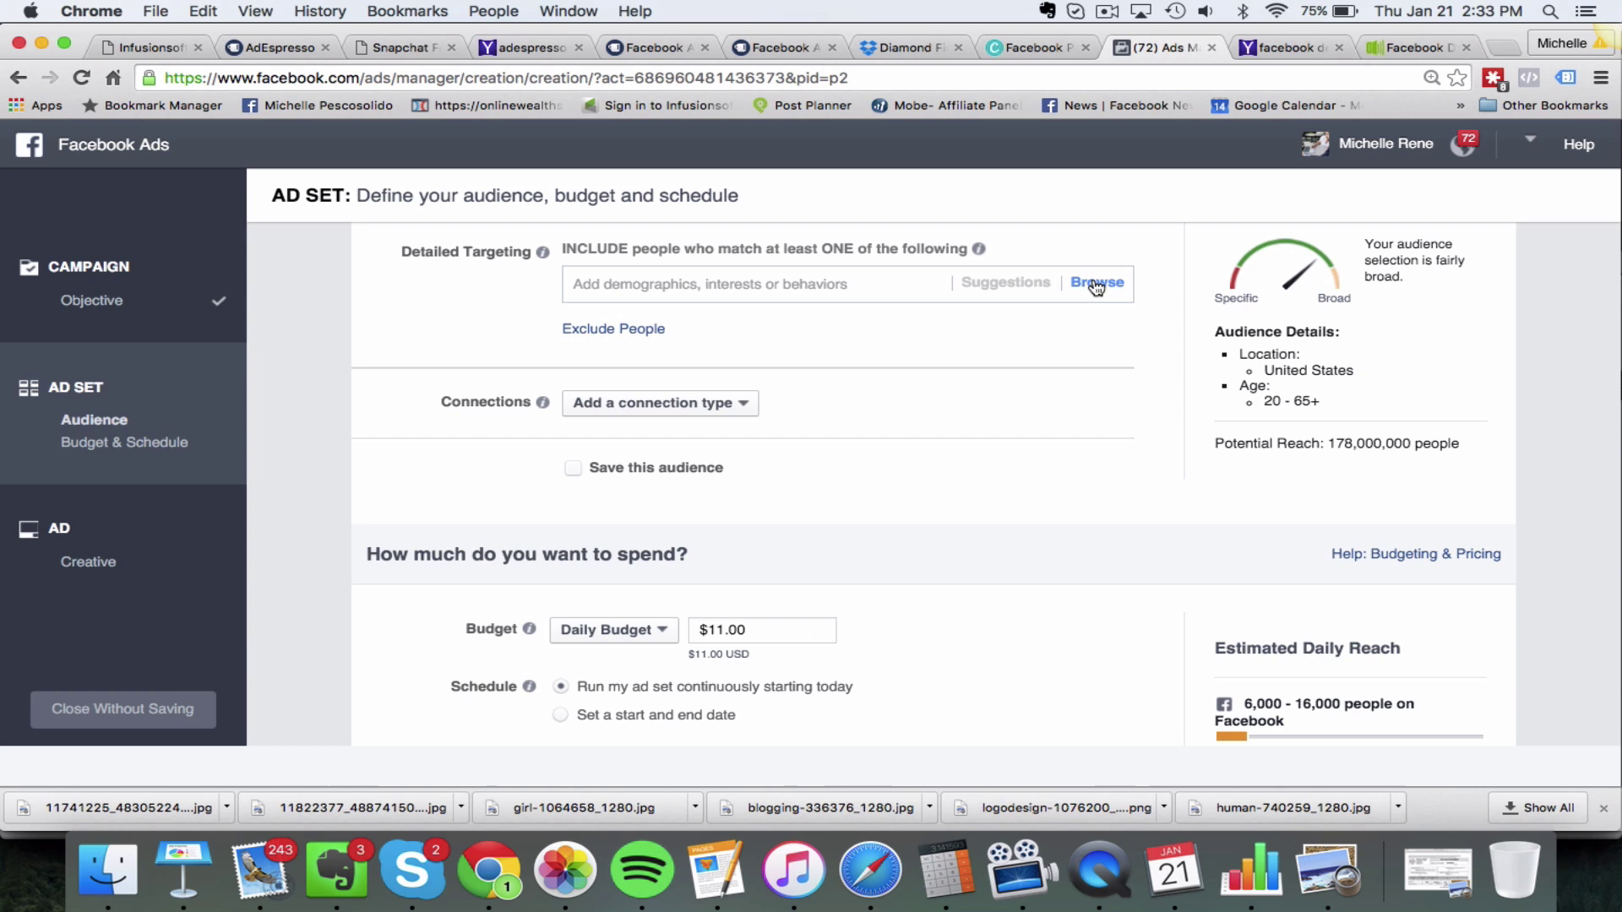
pyautogui.click(1096, 288)
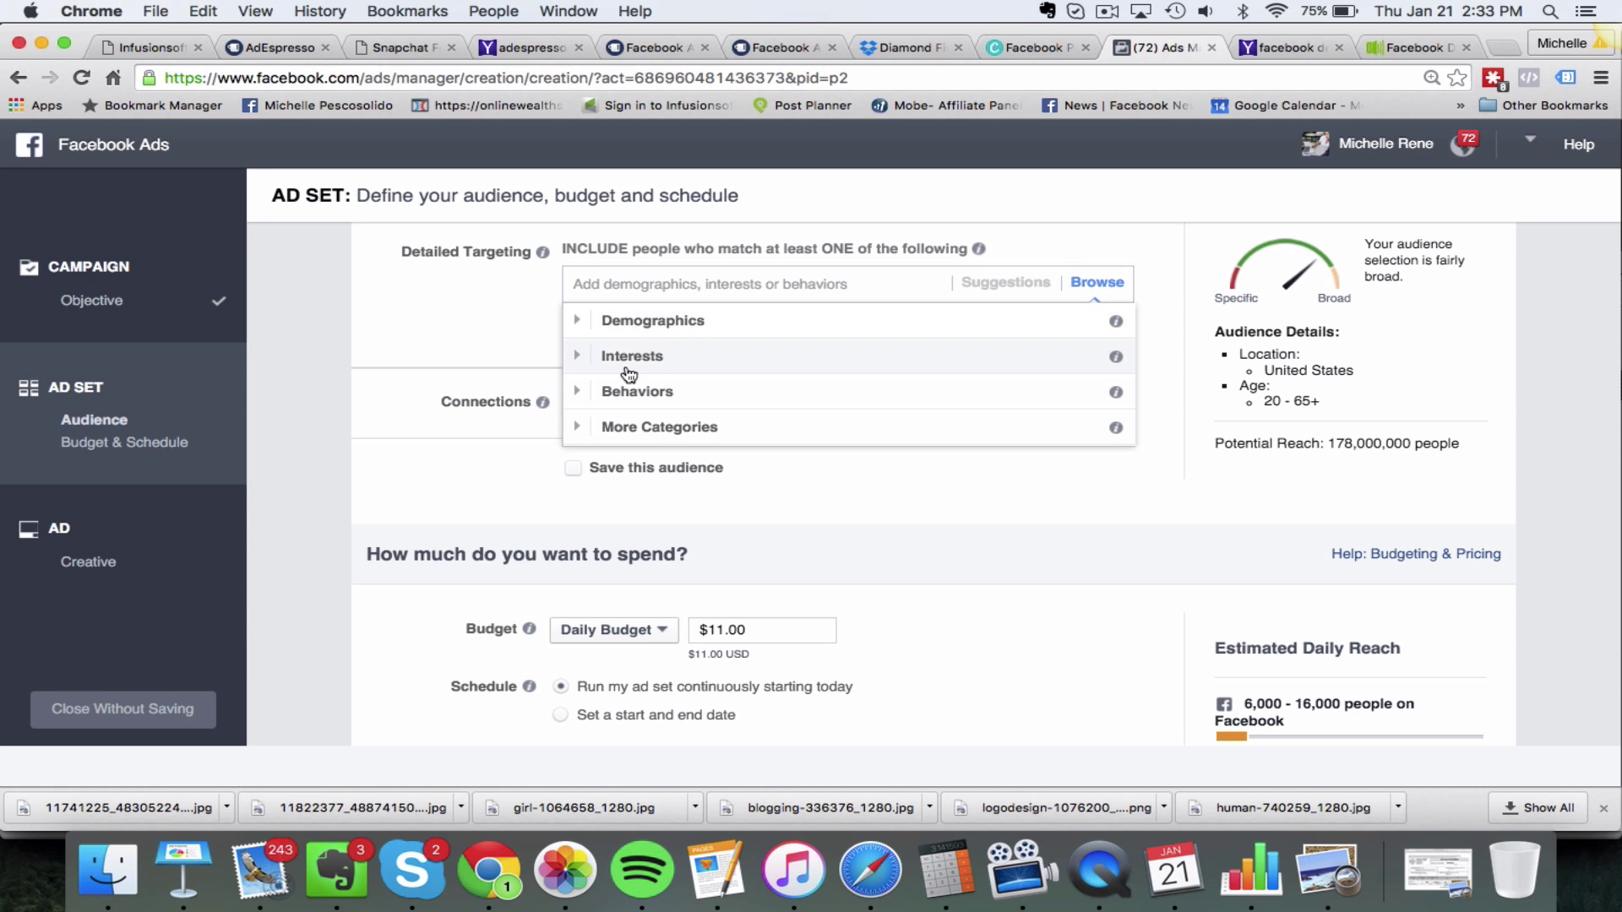
pyautogui.scroll(-1, 622, 406)
pyautogui.scroll(2, 629, 408)
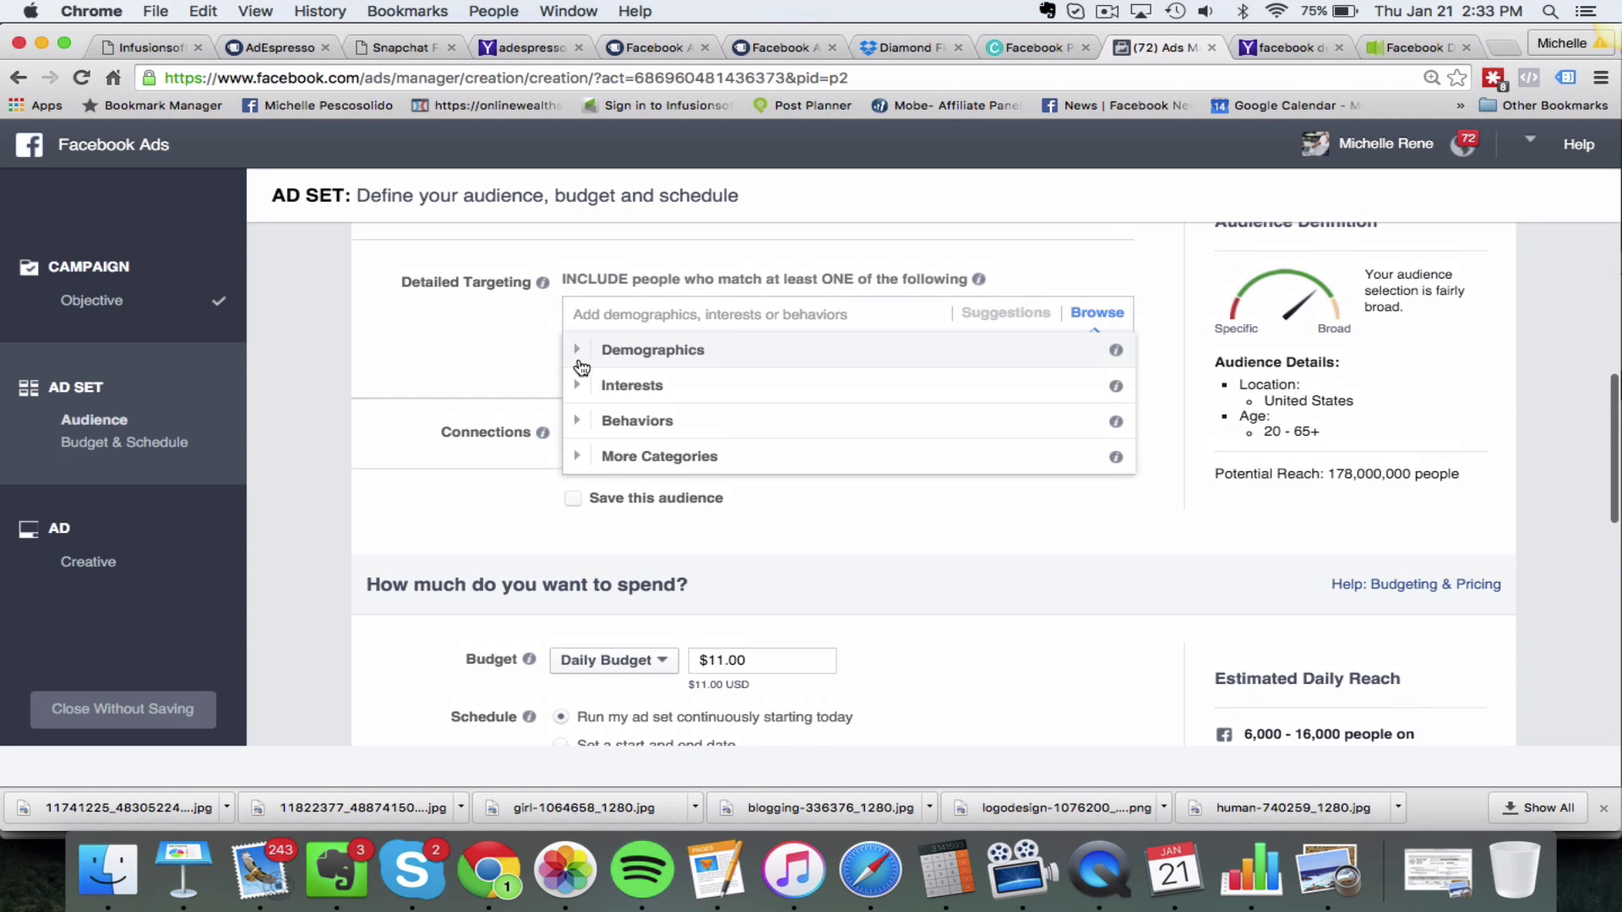
pyautogui.click(578, 351)
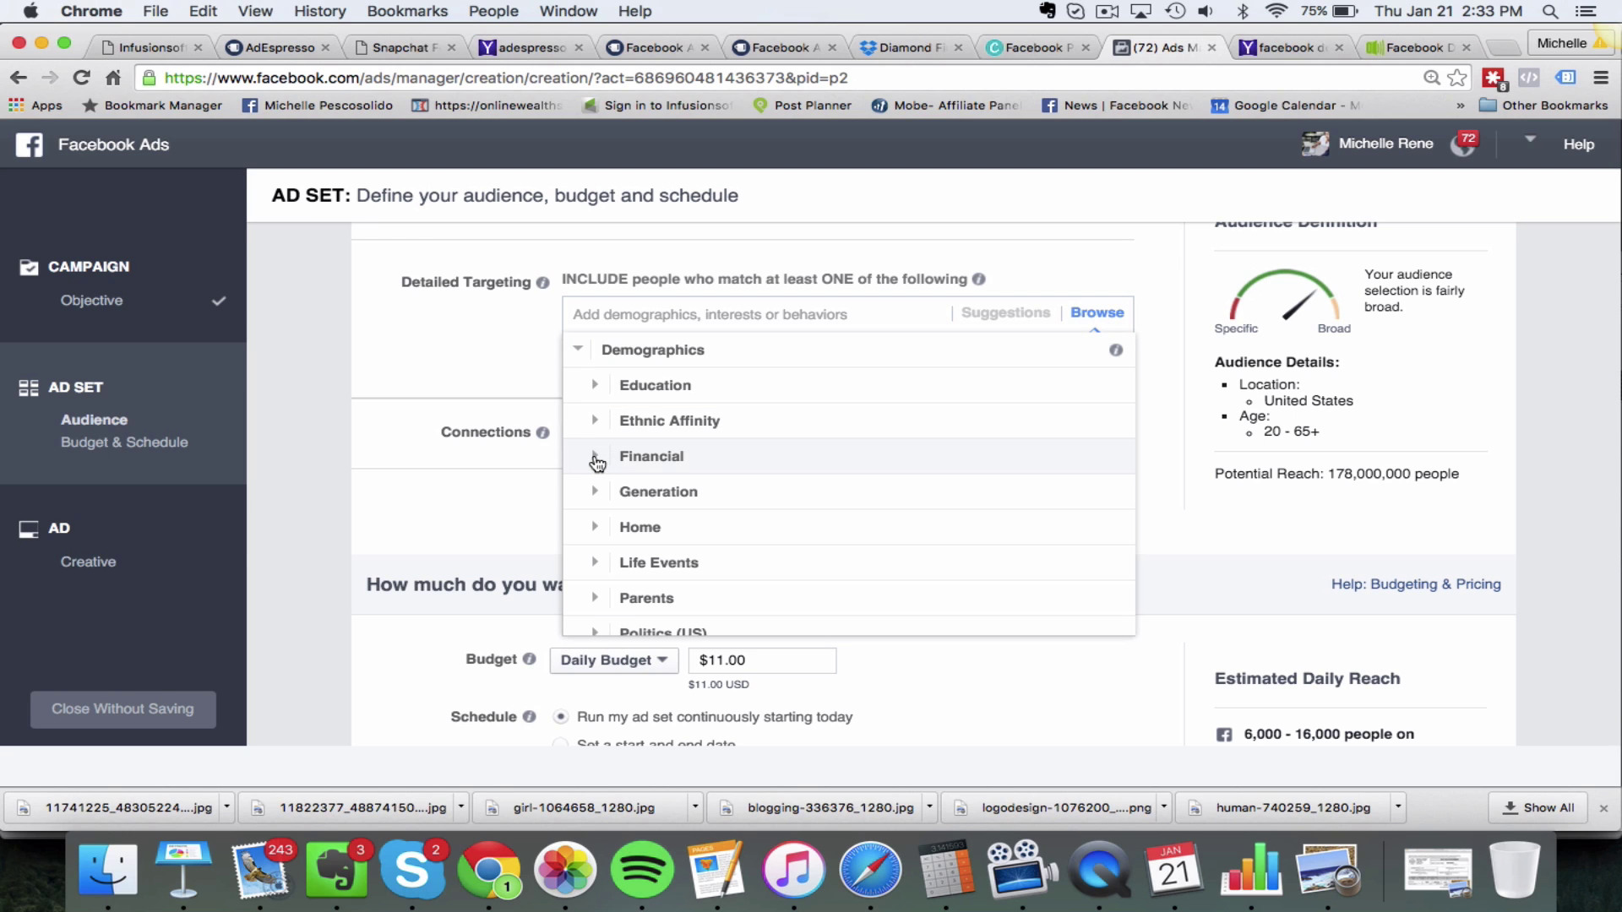
pyautogui.click(595, 457)
pyautogui.click(608, 385)
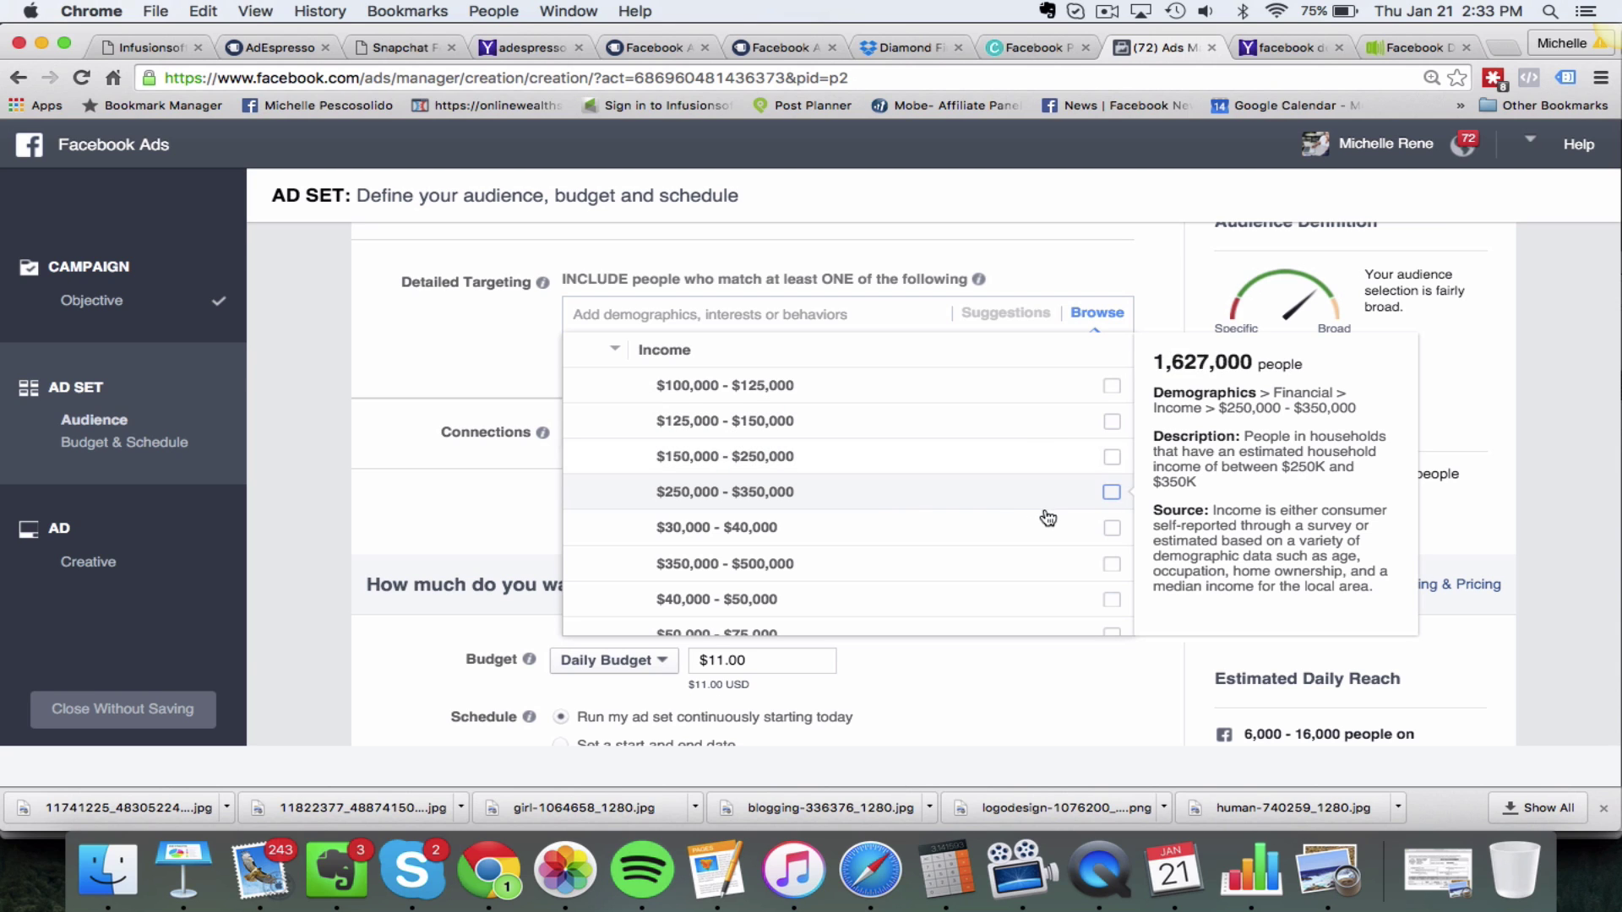
# Step: Include the four income ranges from $100,000–$125,000 up to $250,000–$350,000
pyautogui.click(1113, 498)
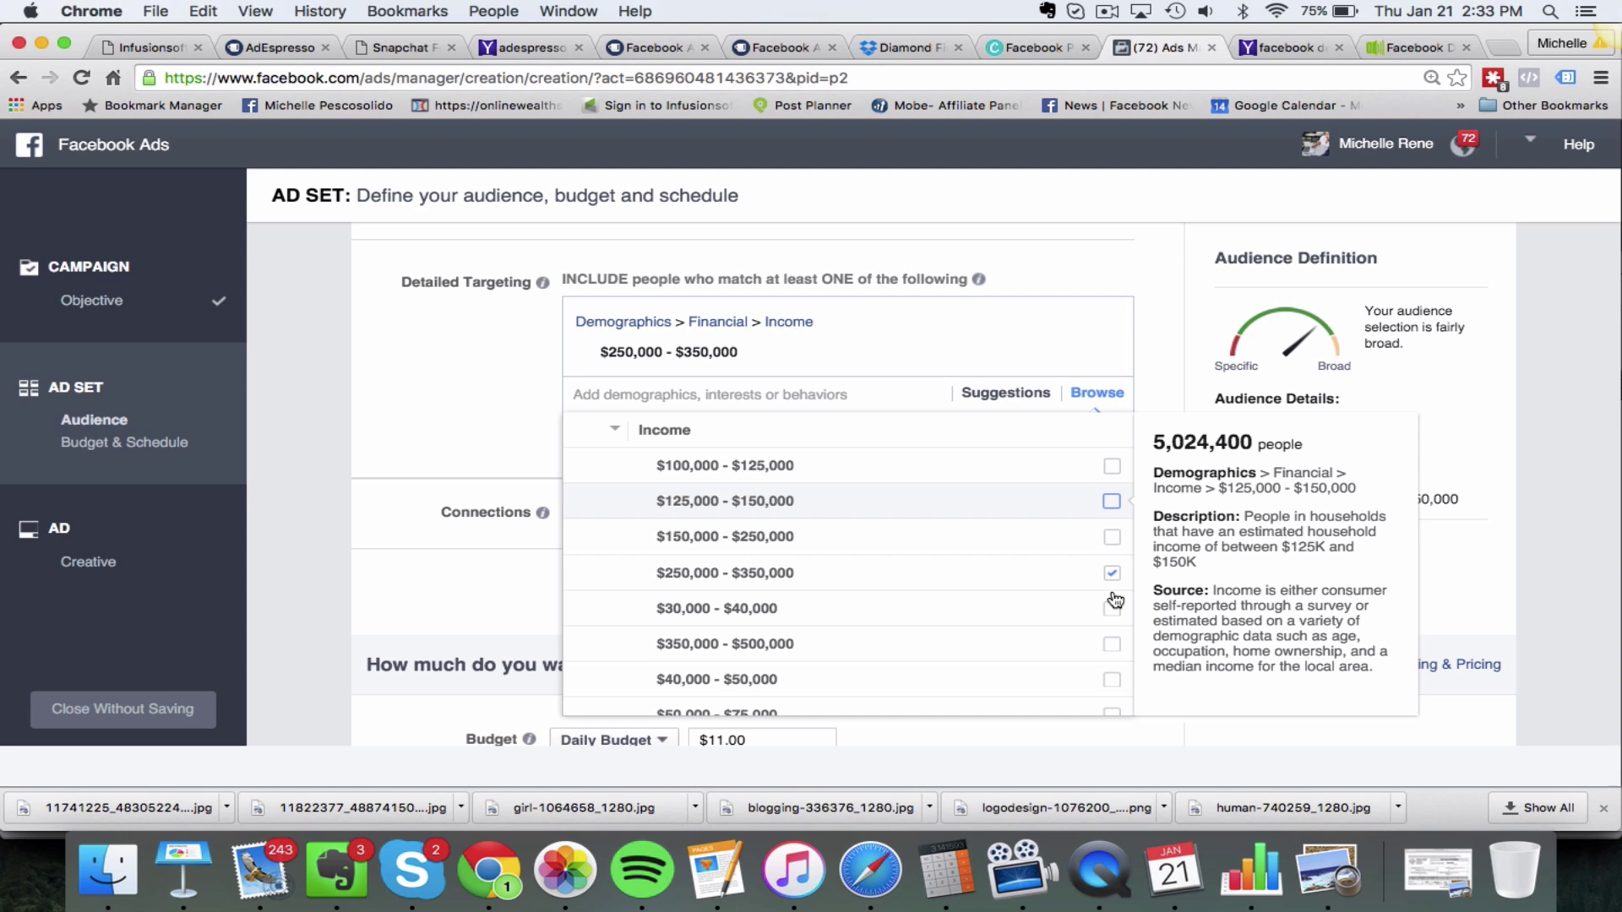
pyautogui.click(1111, 541)
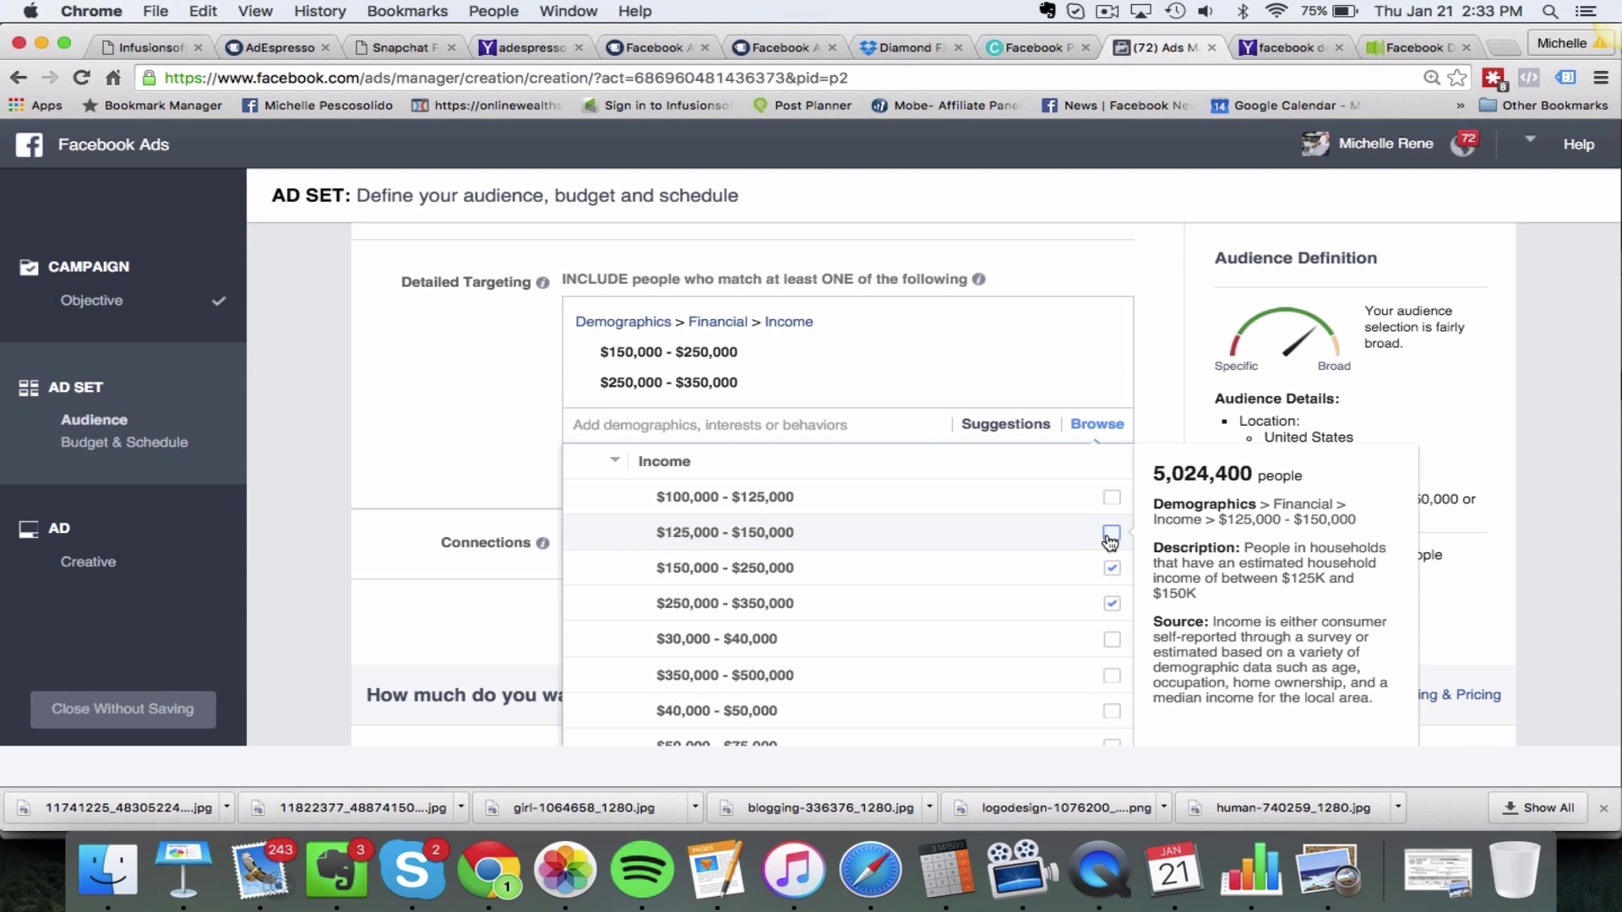
pyautogui.click(1111, 536)
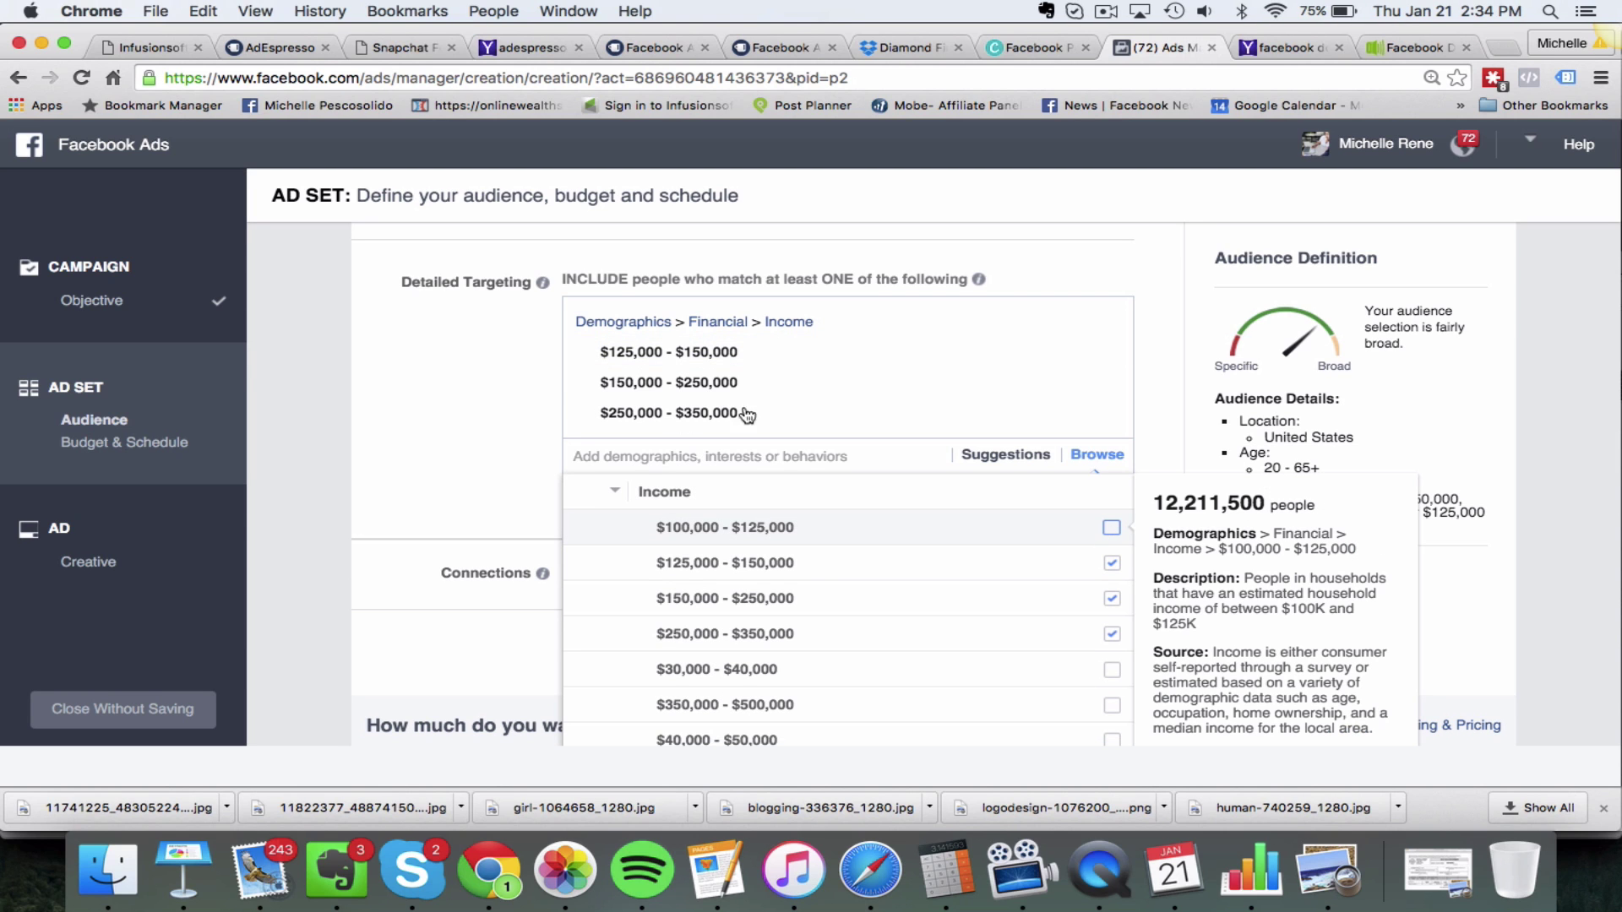
pyautogui.press('Return')
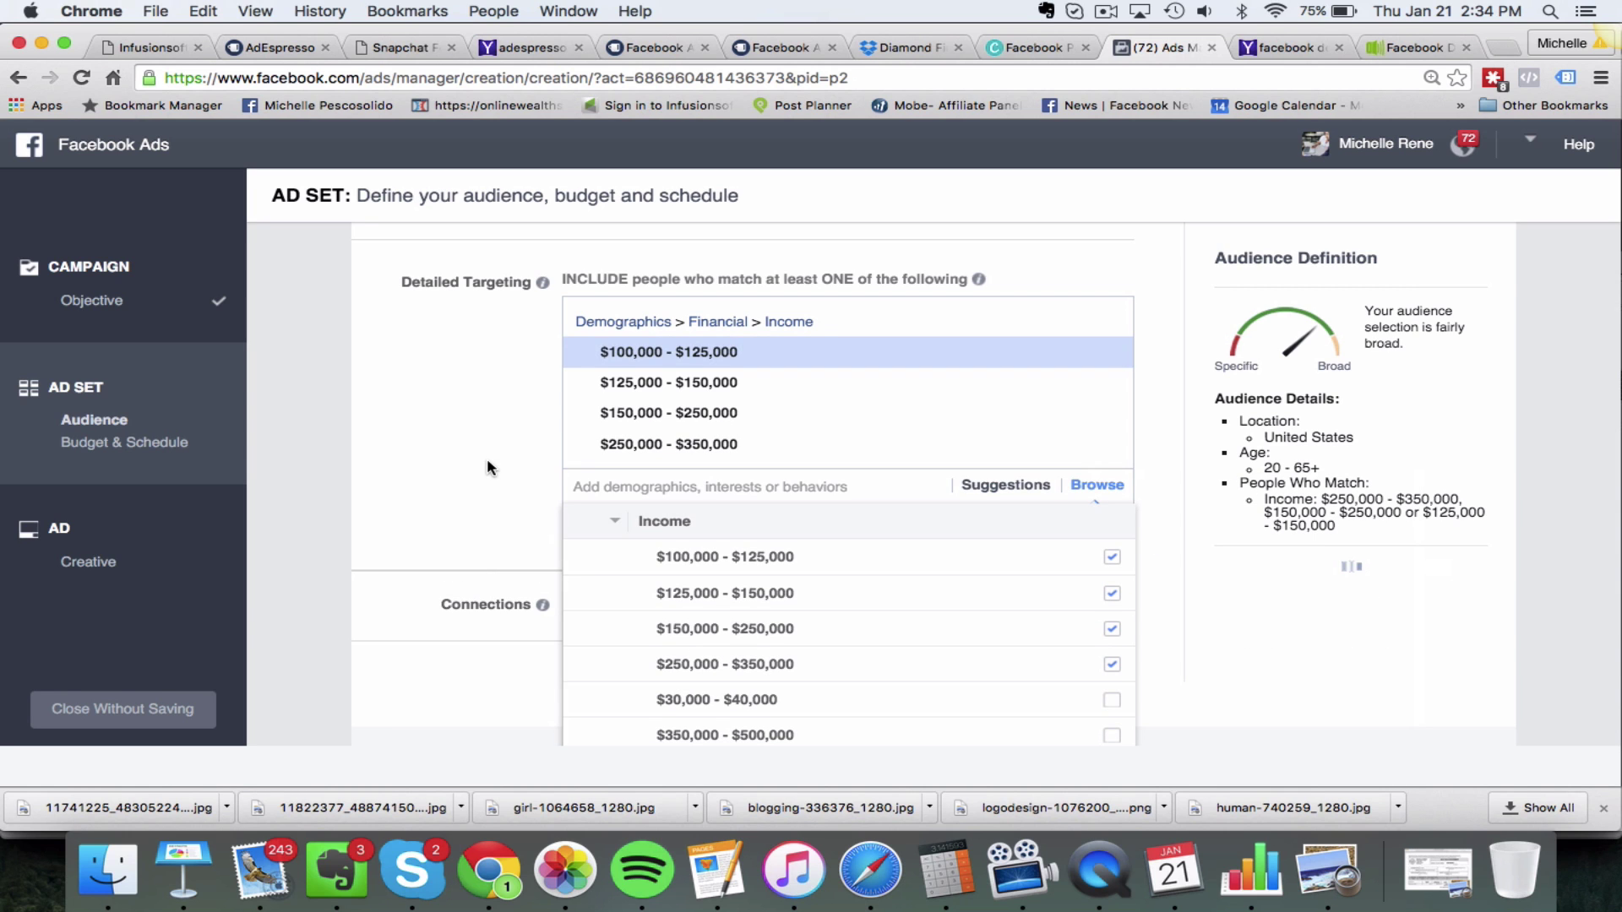
pyautogui.click(486, 461)
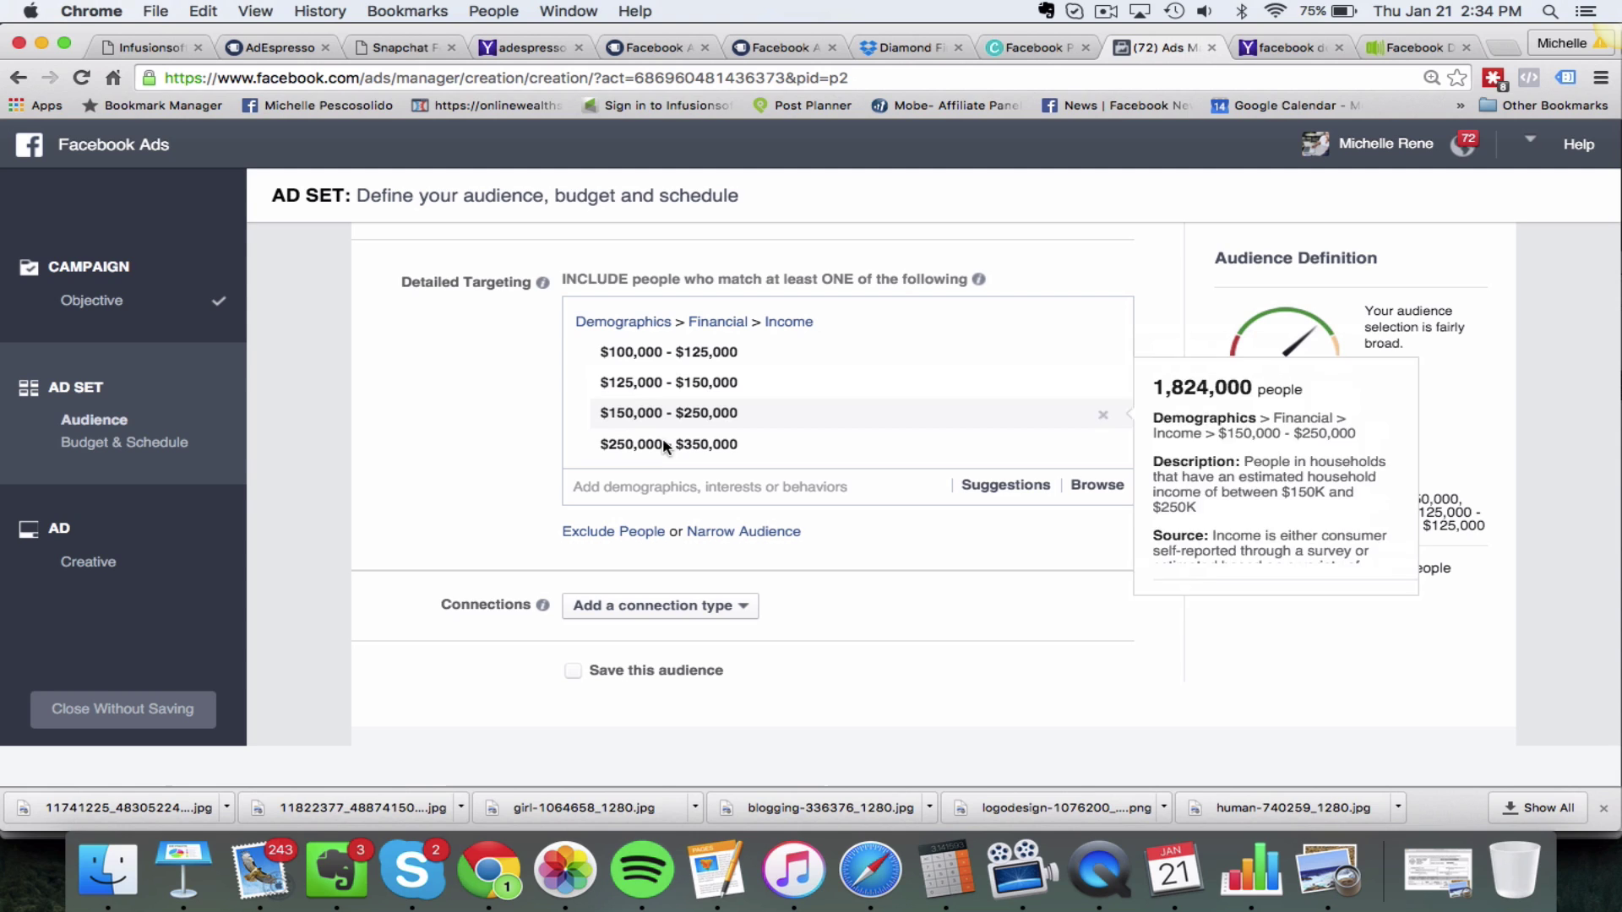
# Step: Add an Exclude People box below the income brackets and show its browsable categories
pyautogui.click(613, 531)
pyautogui.scroll(-2, 484, 522)
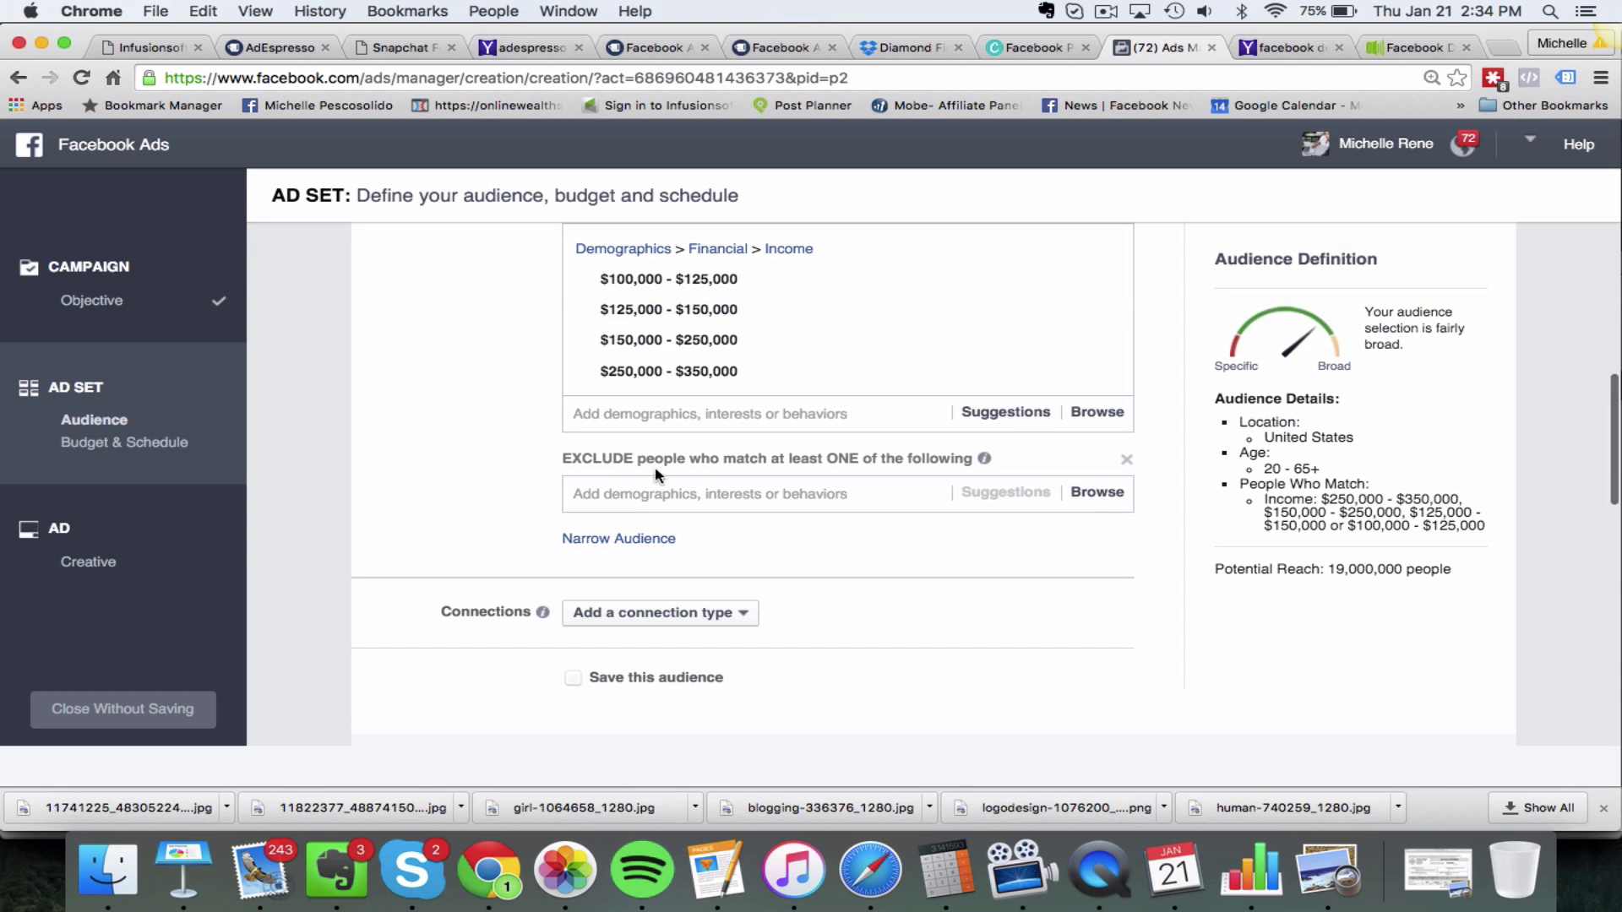
pyautogui.click(1108, 496)
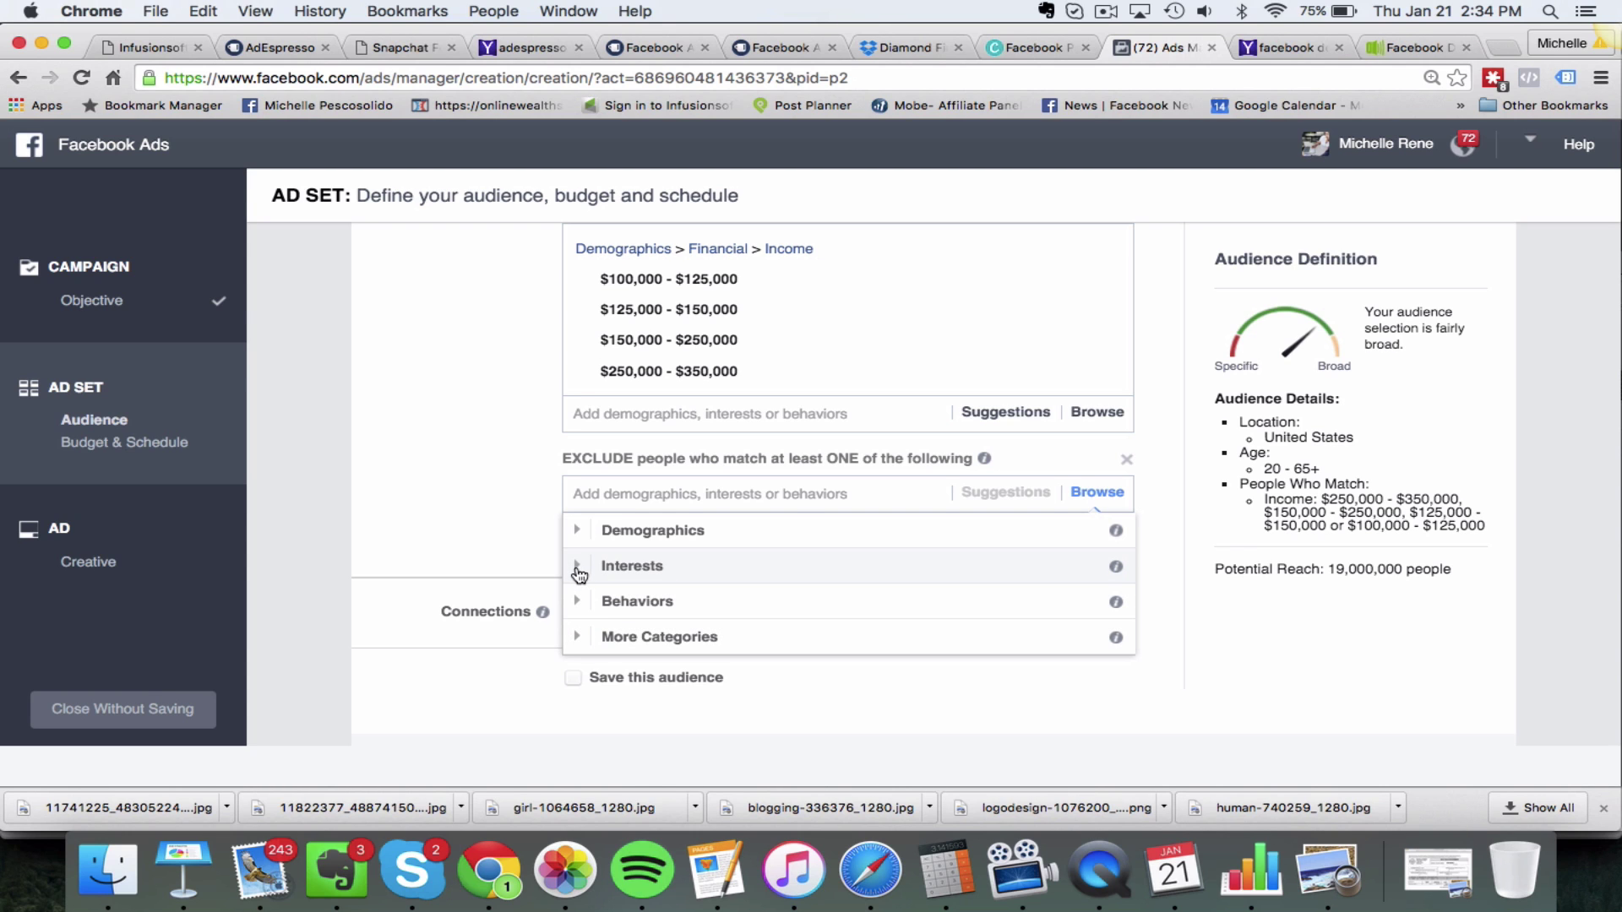
# Step: Exclude the Agriculture, Architecture and all Banking interests, cutting reach to 15,000,000
pyautogui.click(580, 571)
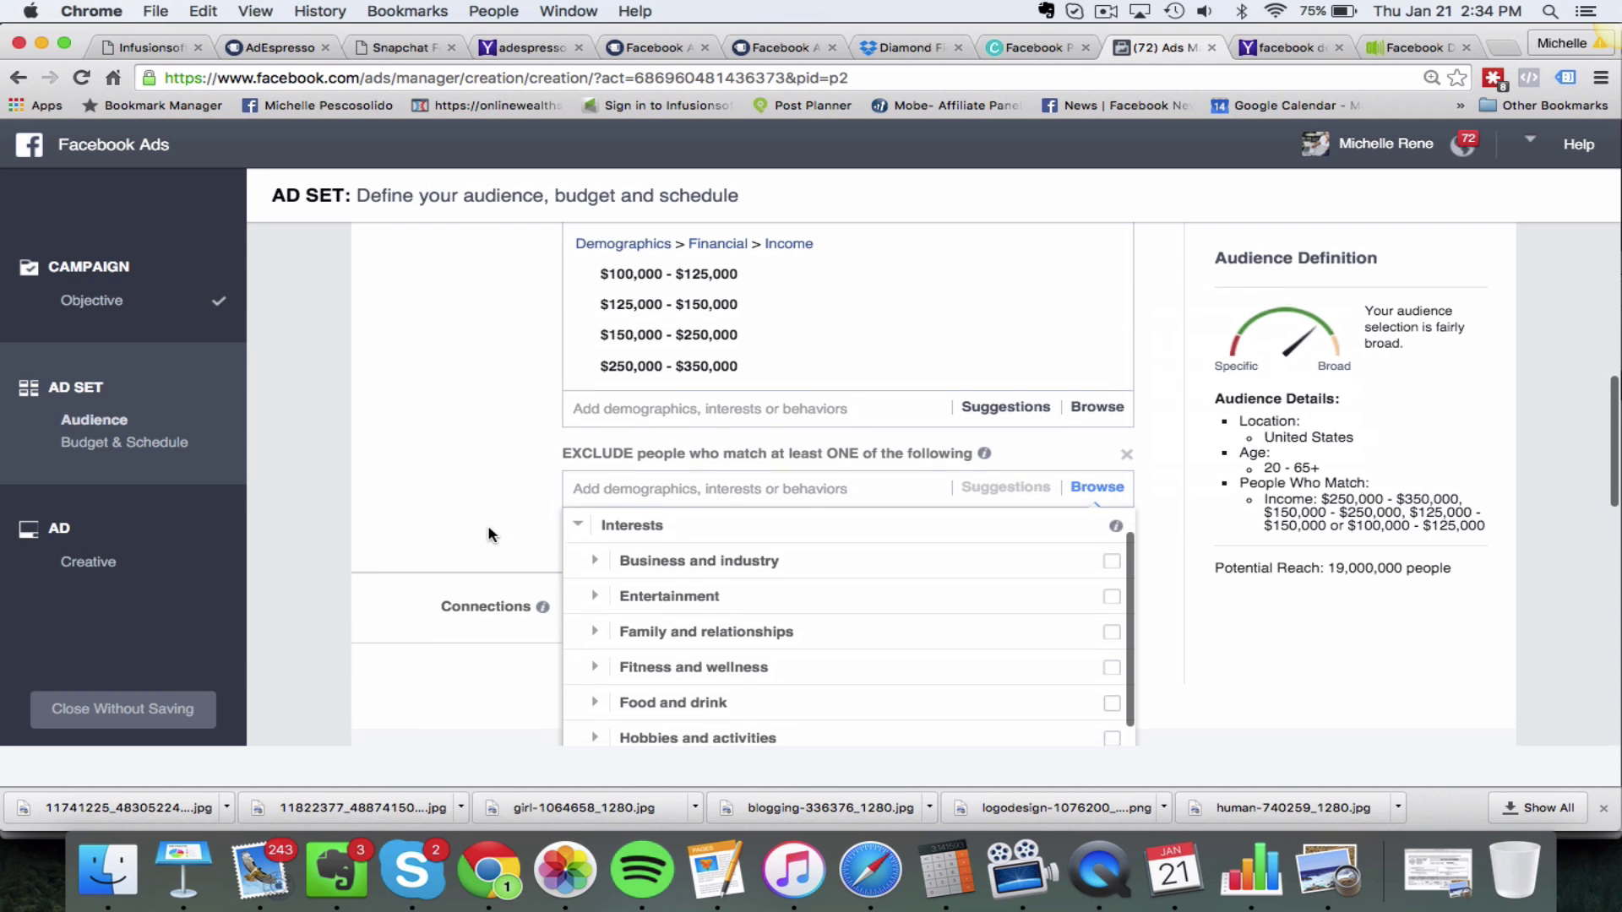
pyautogui.scroll(-1, 494, 536)
pyautogui.scroll(3, 625, 338)
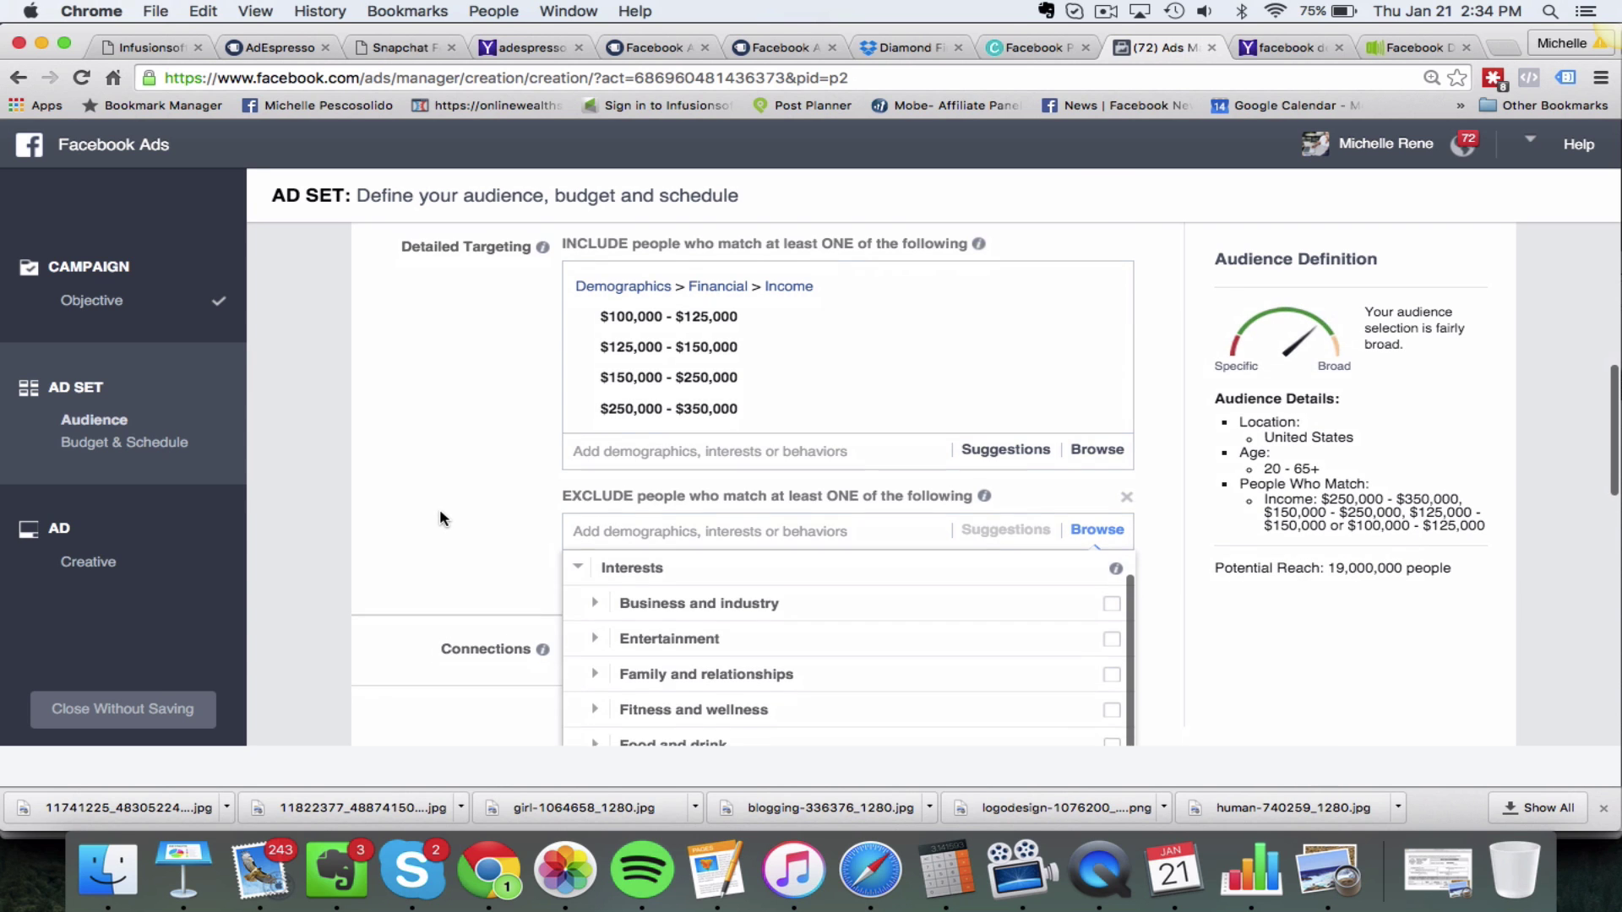
pyautogui.scroll(-3, 439, 517)
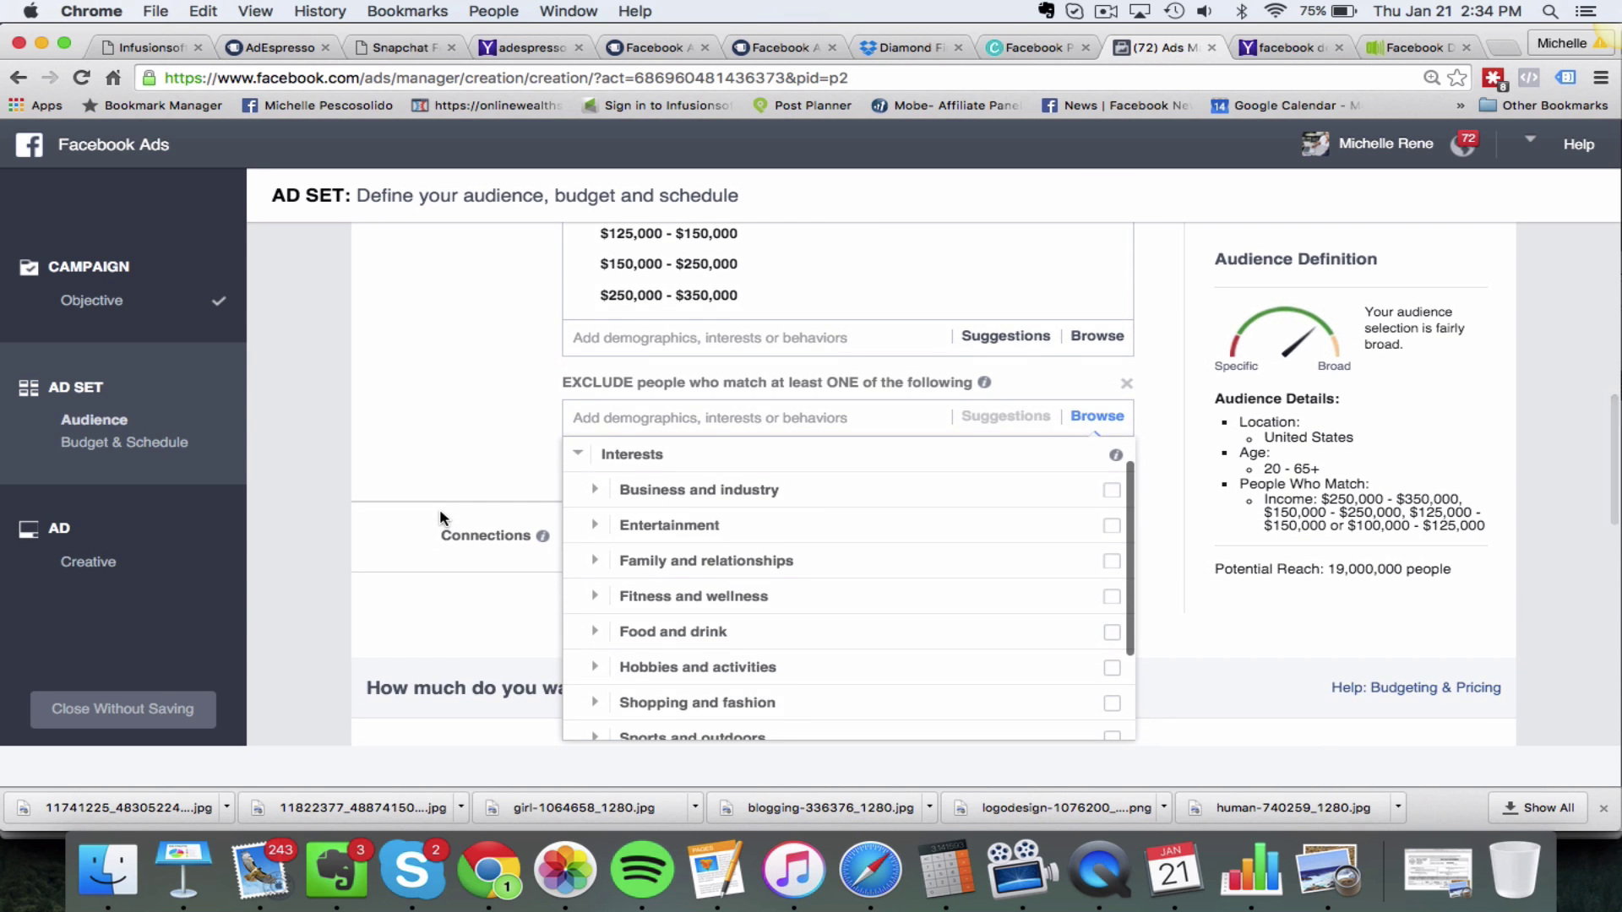
pyautogui.scroll(-1, 440, 517)
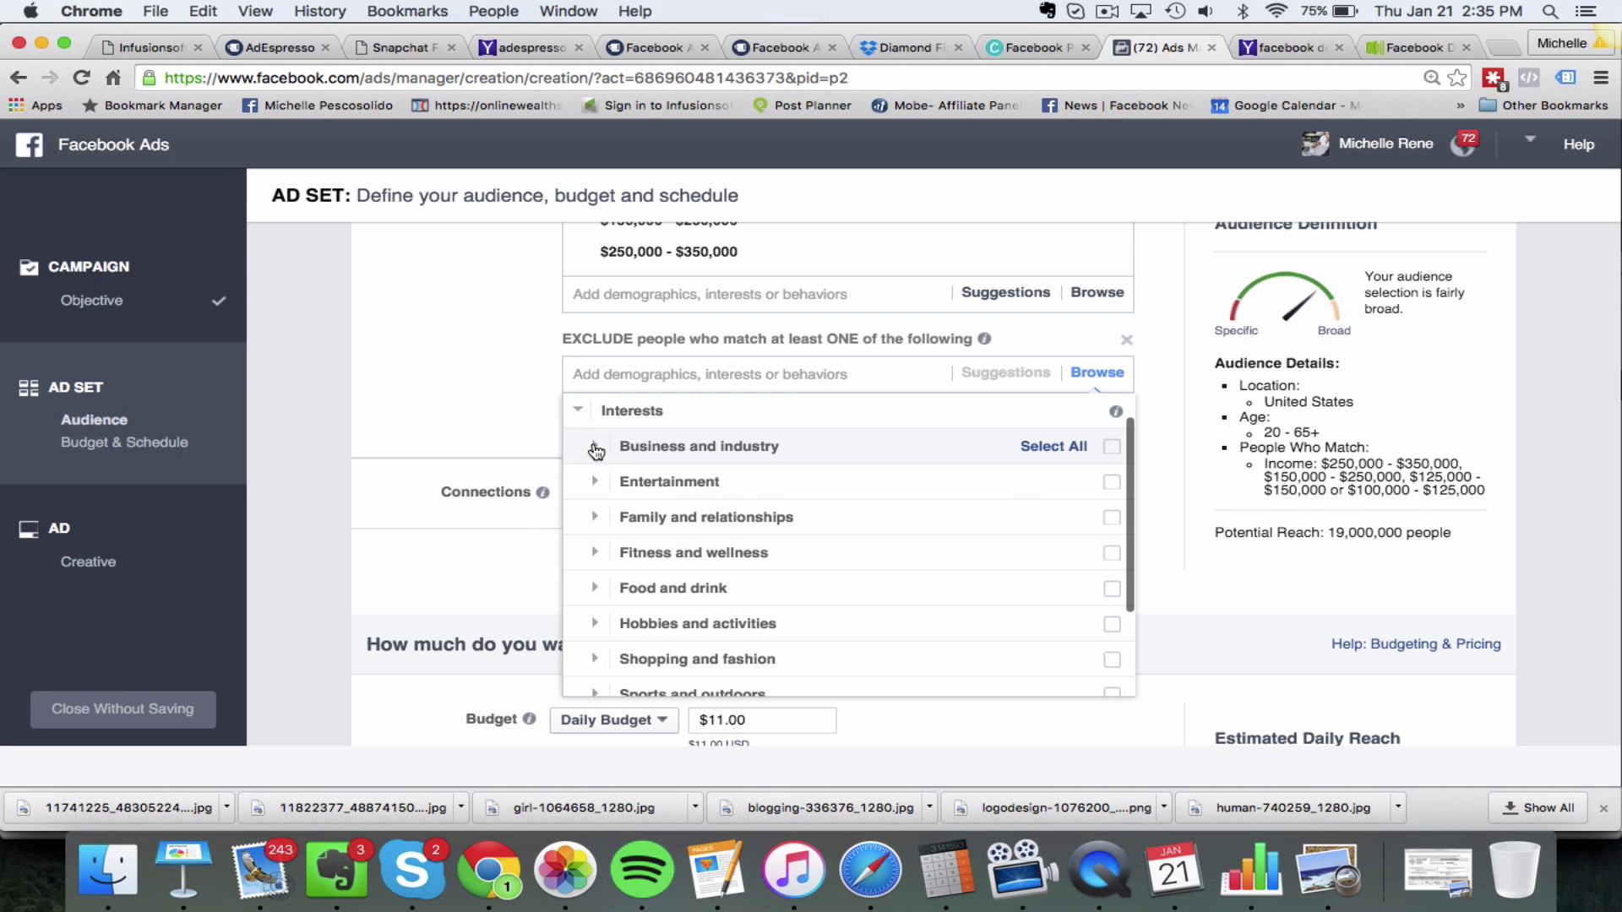
pyautogui.click(594, 449)
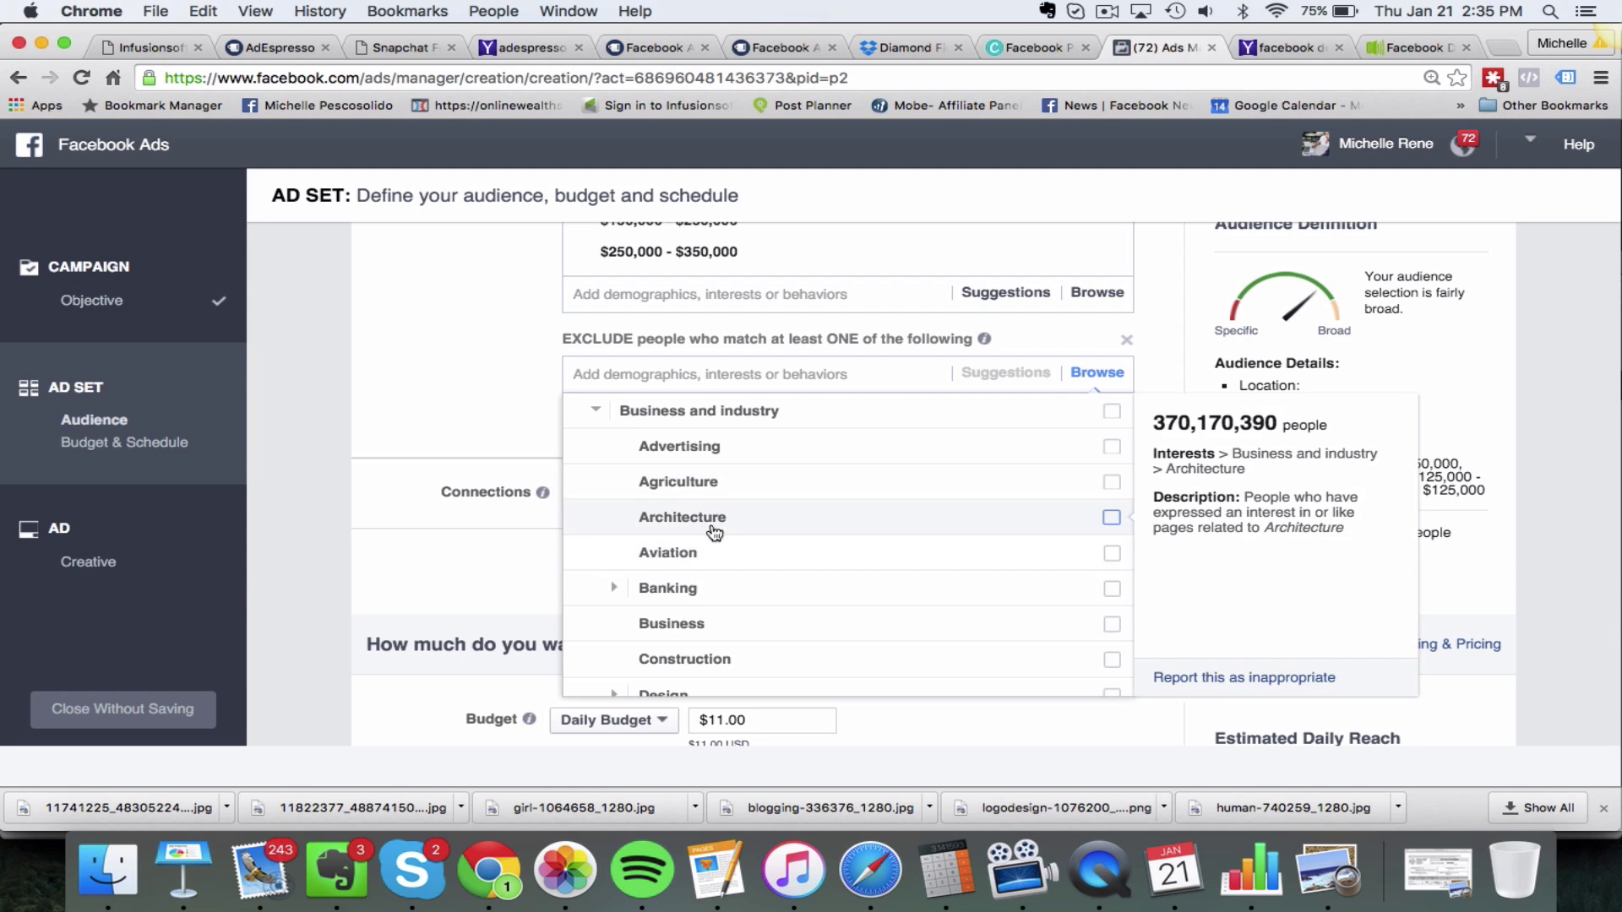
pyautogui.click(1112, 483)
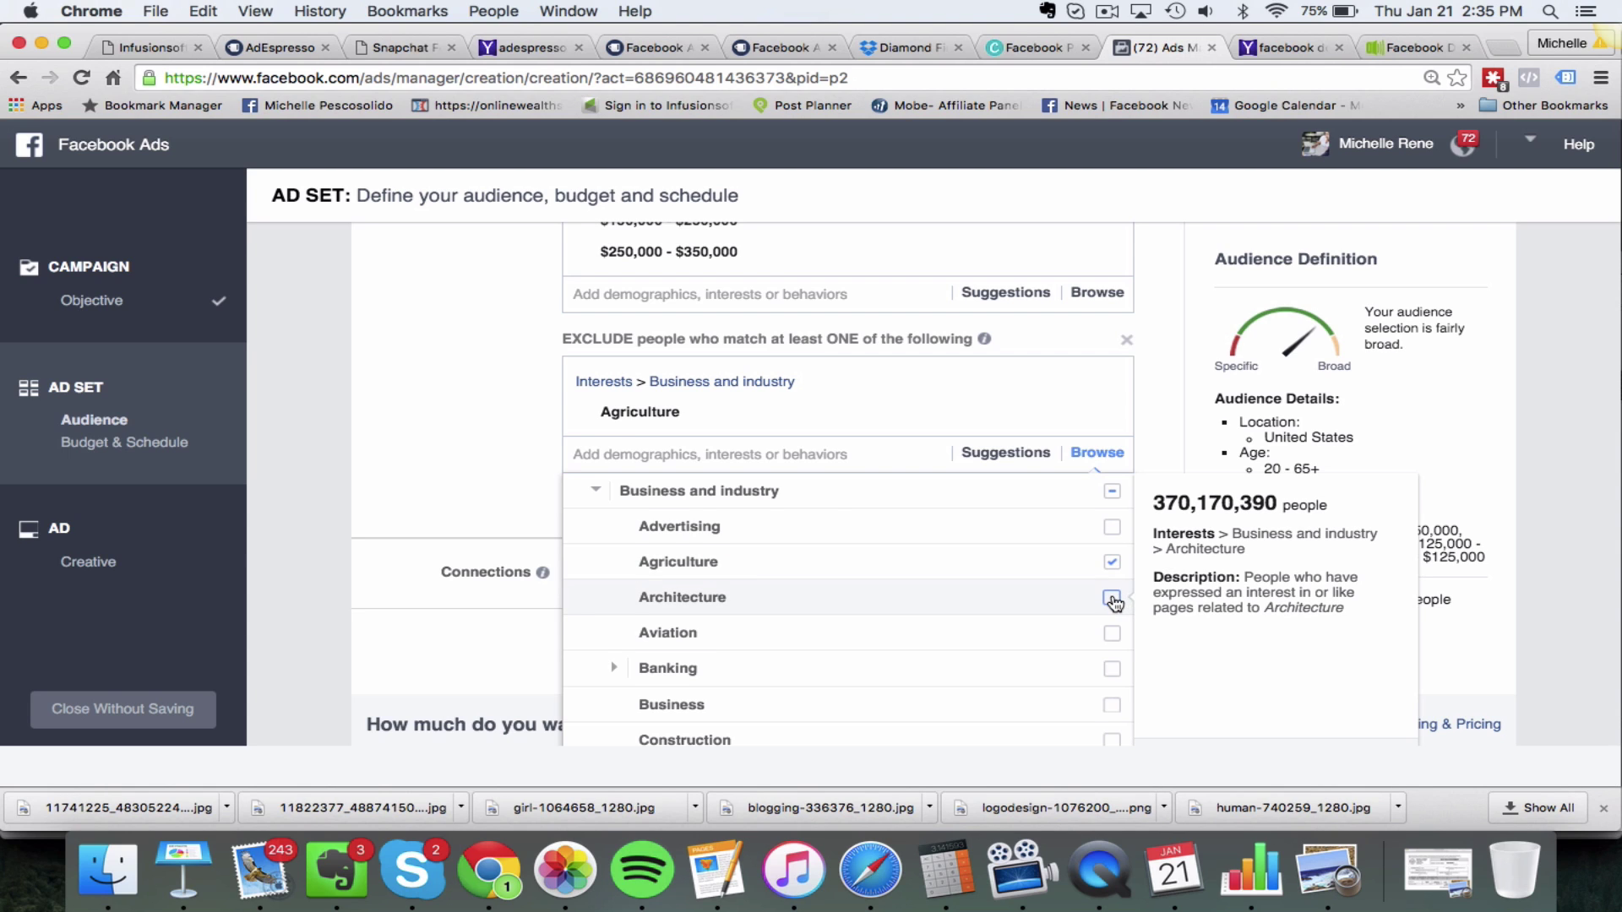
pyautogui.click(1108, 627)
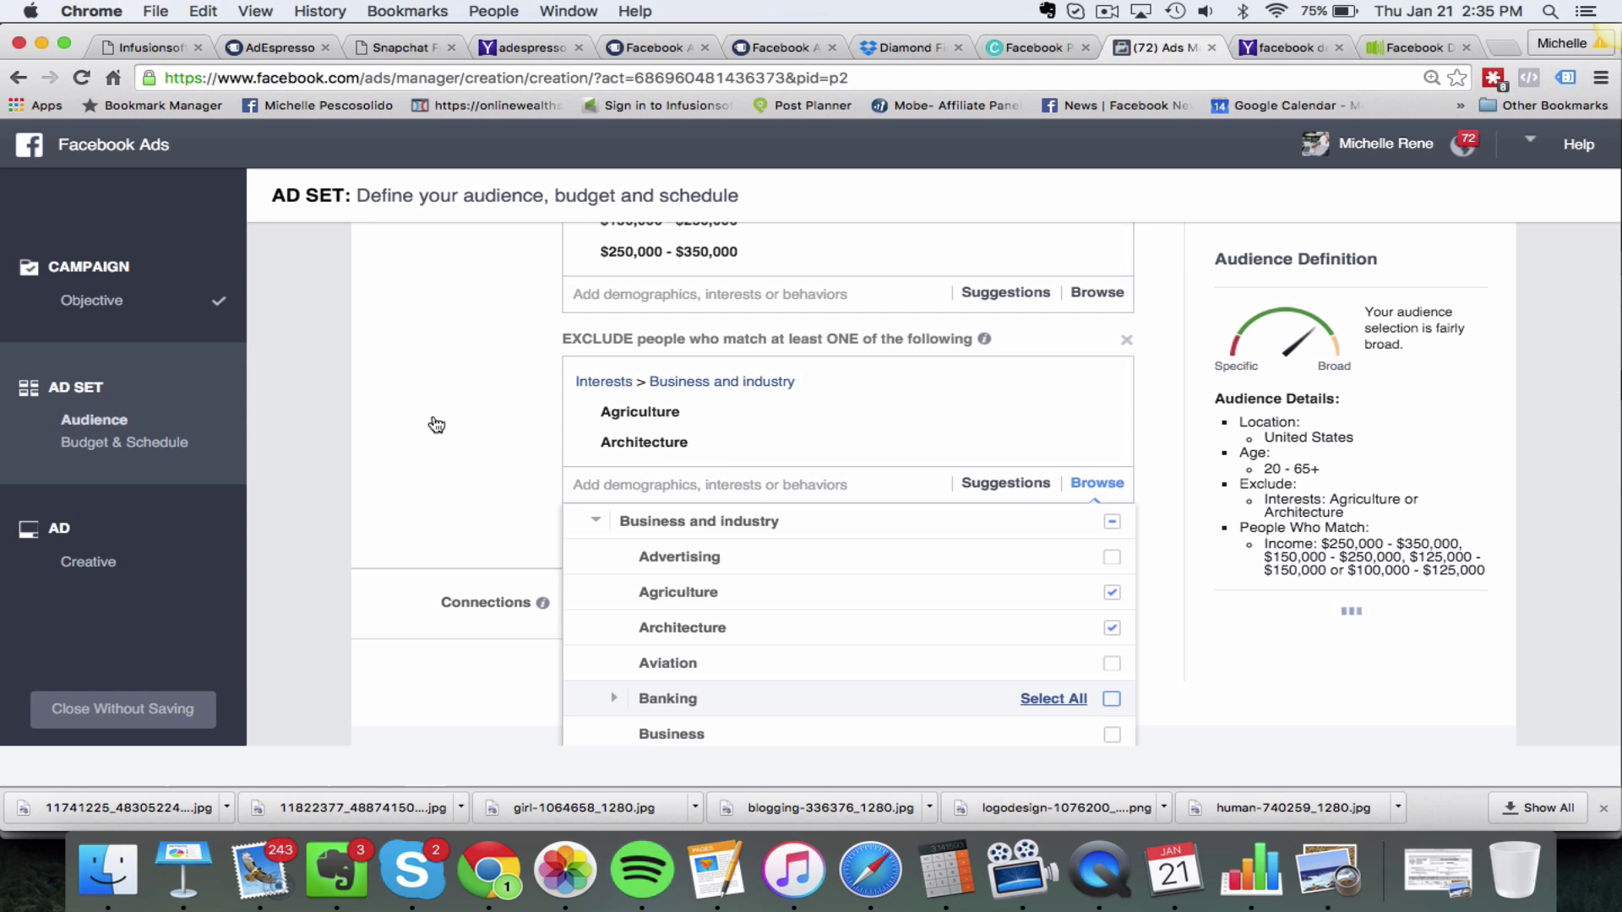
pyautogui.click(435, 422)
pyautogui.scroll(4, 434, 422)
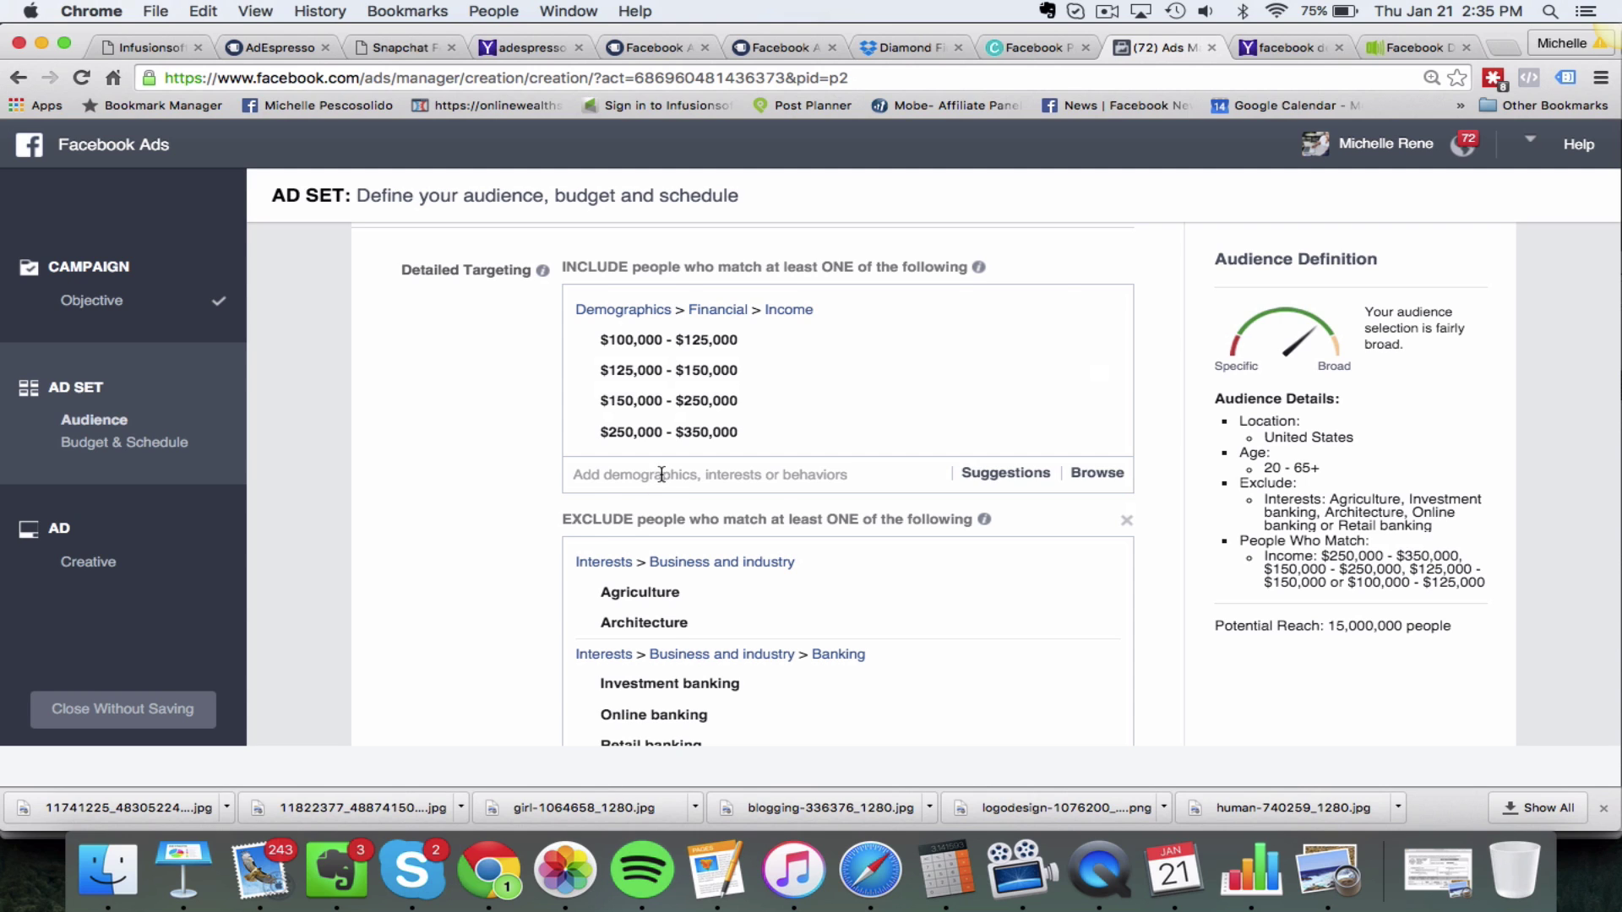
pyautogui.scroll(-3, 646, 534)
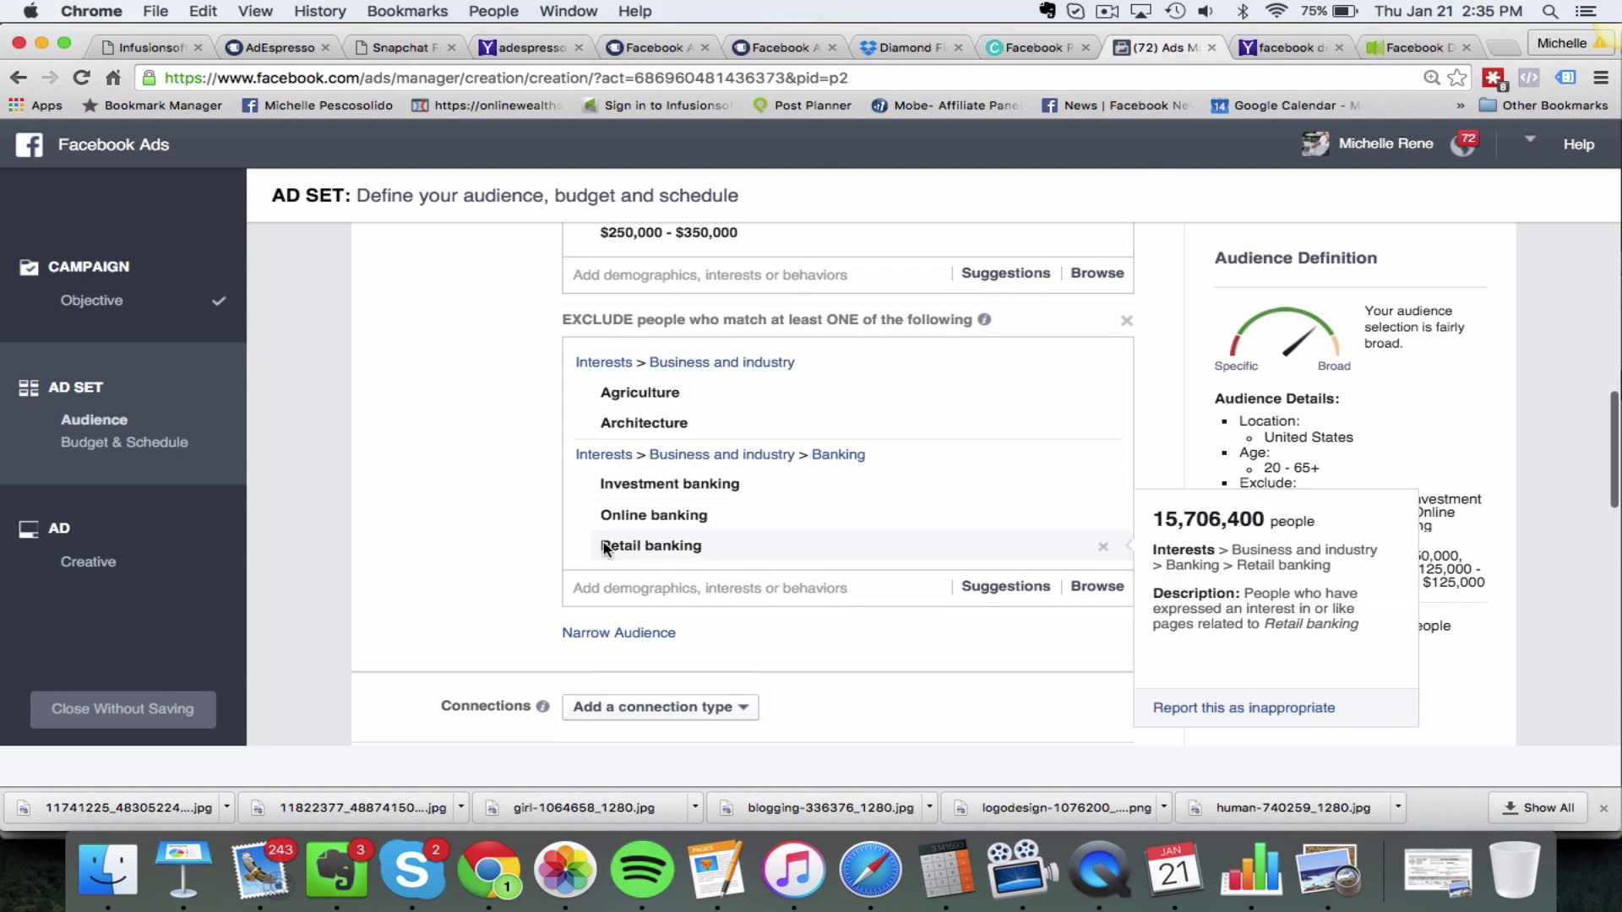
# Step: Add a must-also-match group with the Frank Kern interest, shrinking reach to 34,000
pyautogui.click(636, 639)
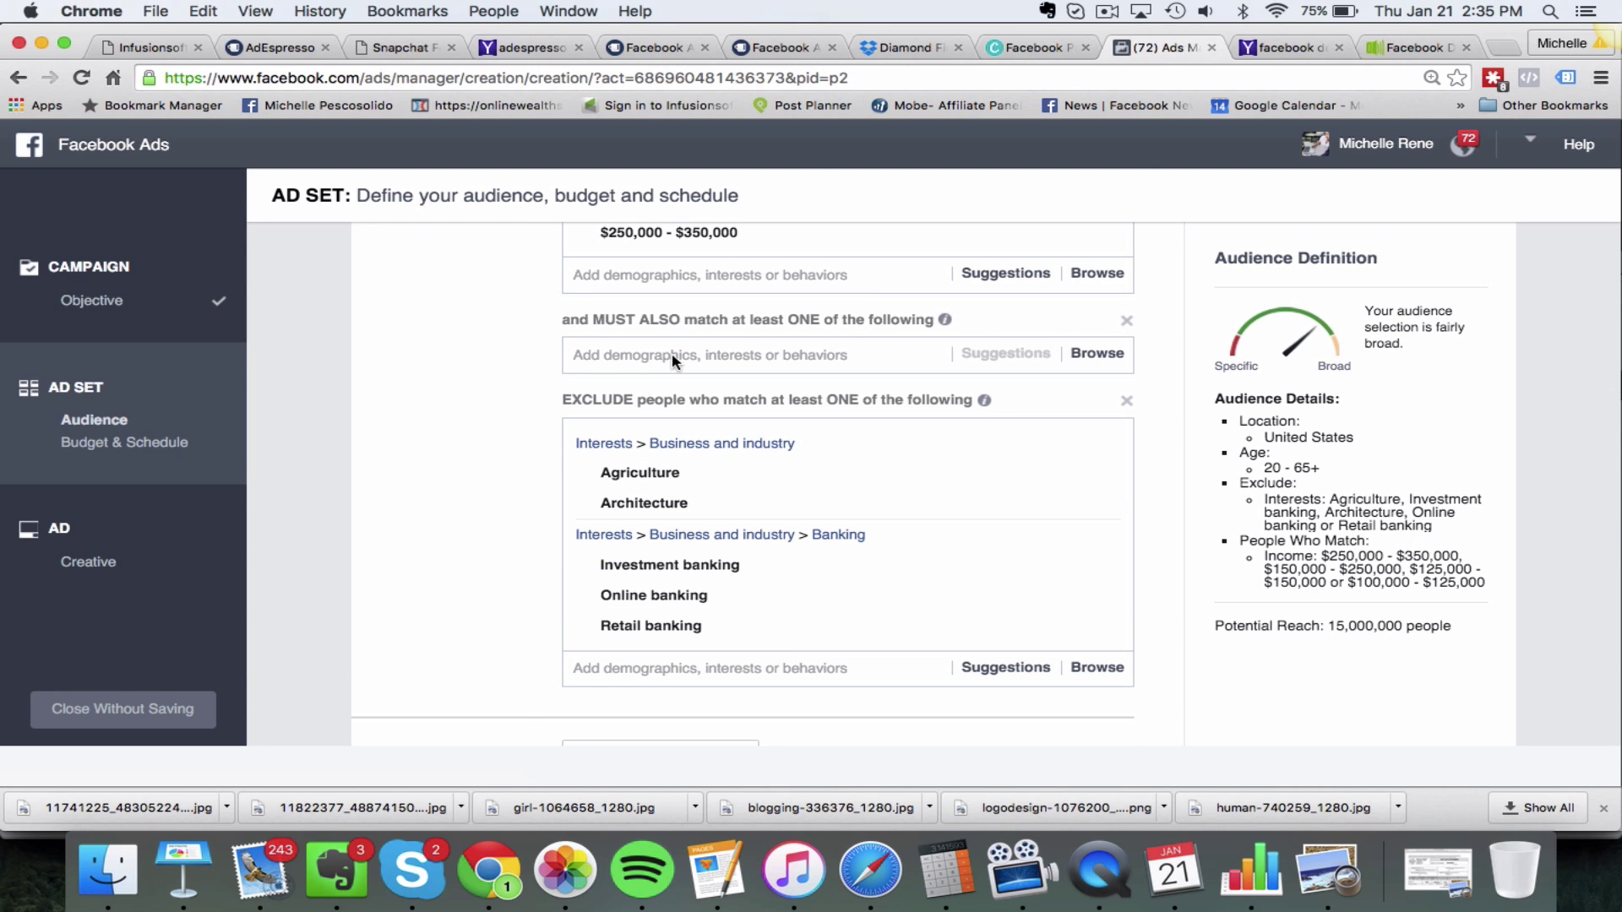
pyautogui.scroll(2, 673, 361)
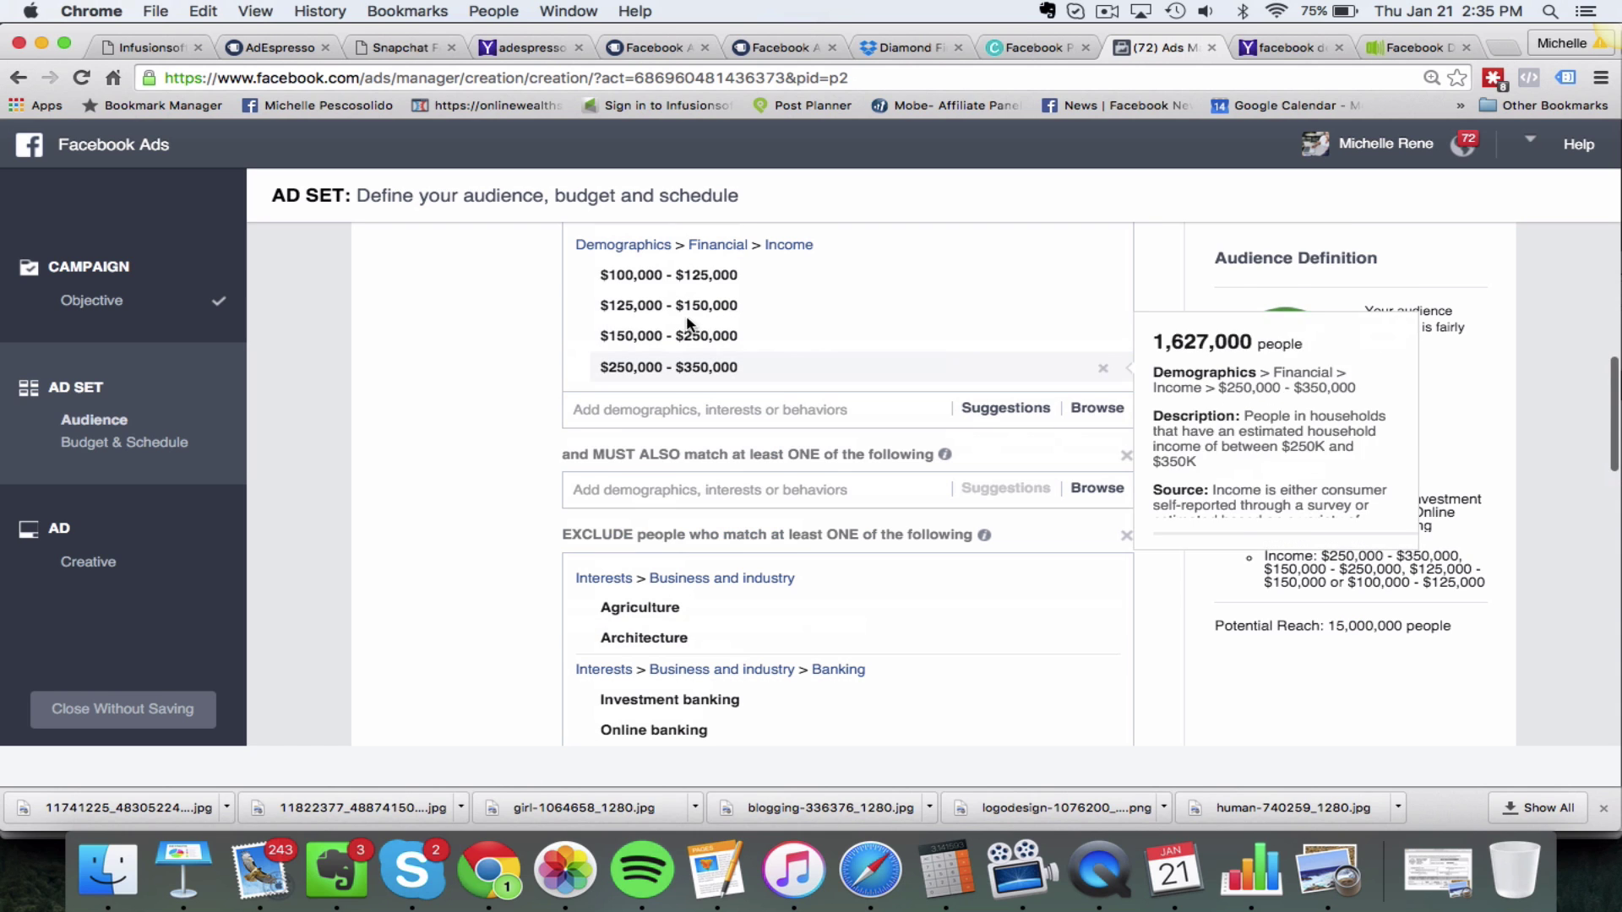
pyautogui.click(671, 488)
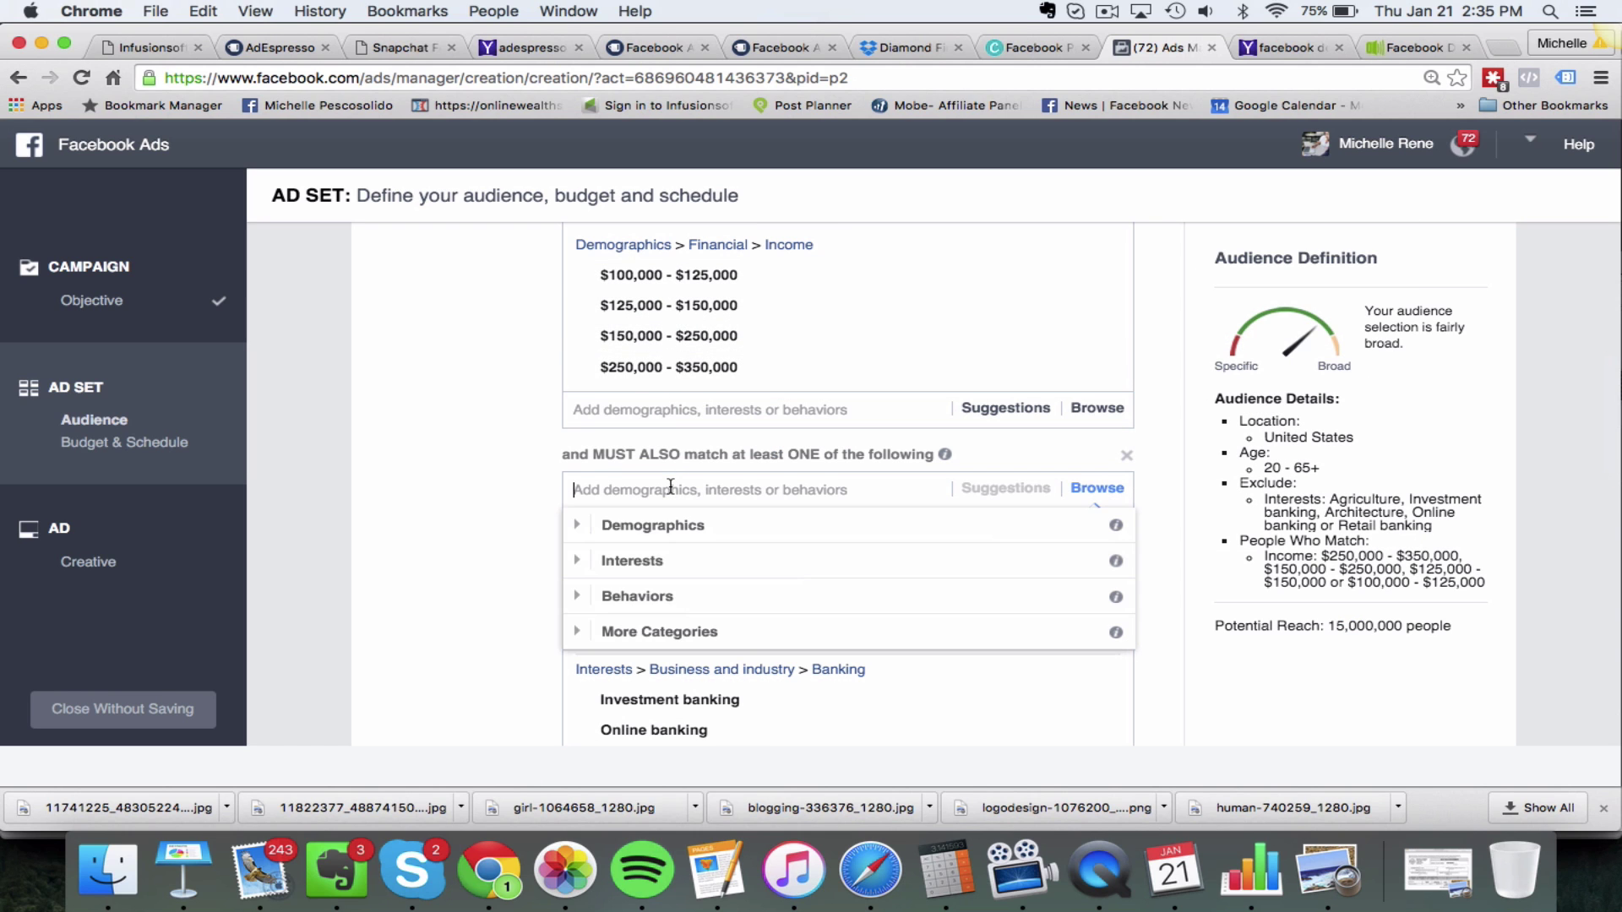
pyautogui.write('frank kern')
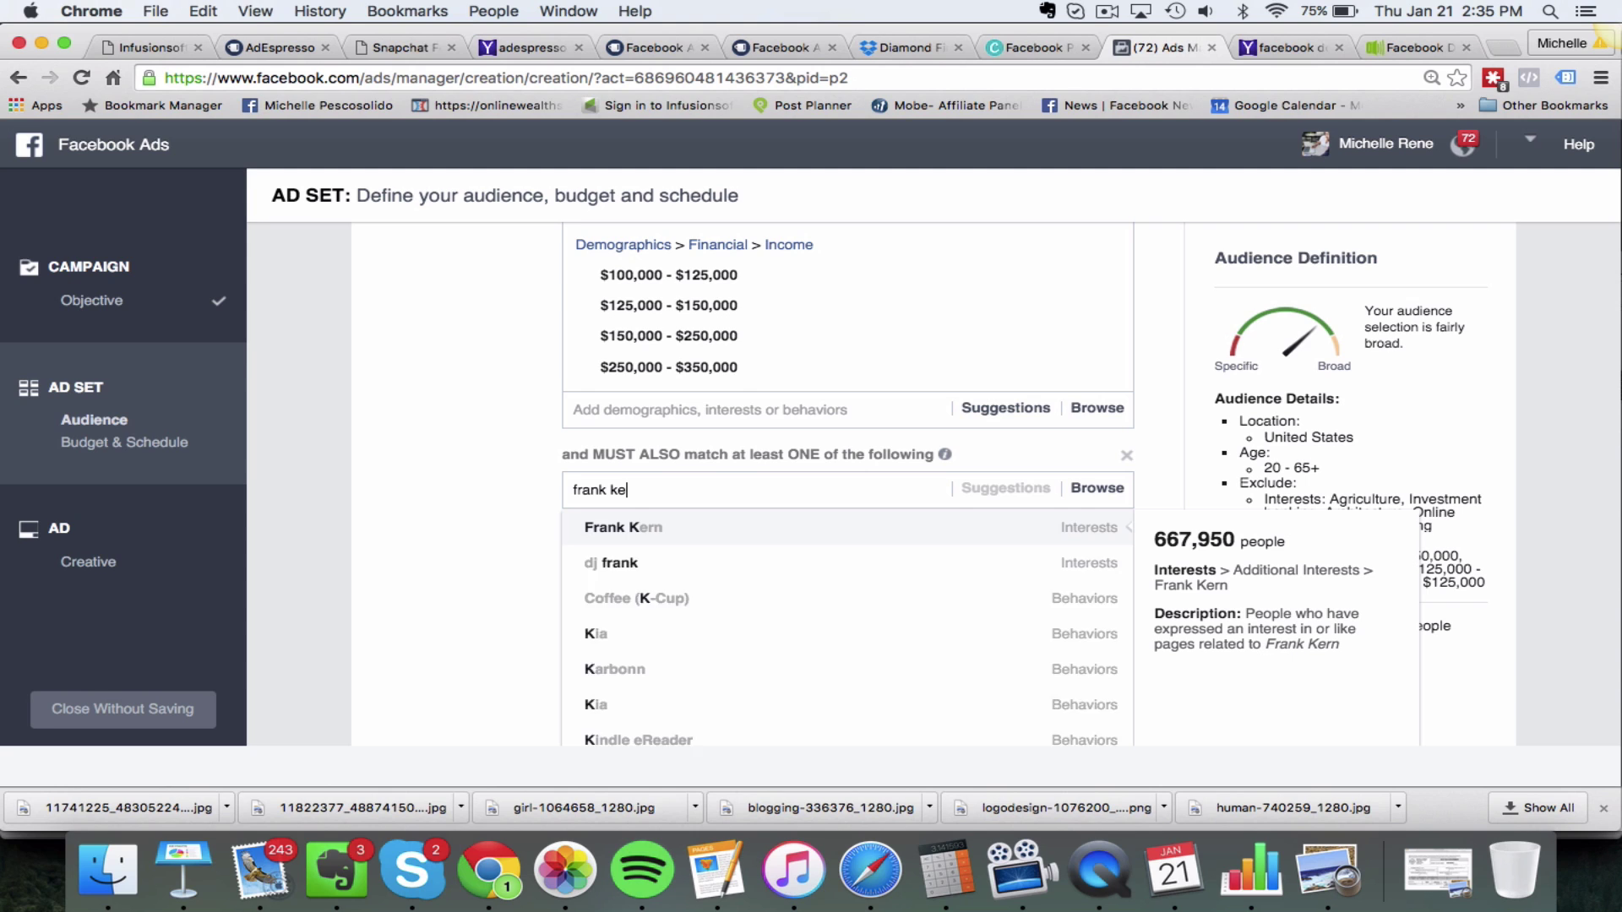
pyautogui.click(726, 530)
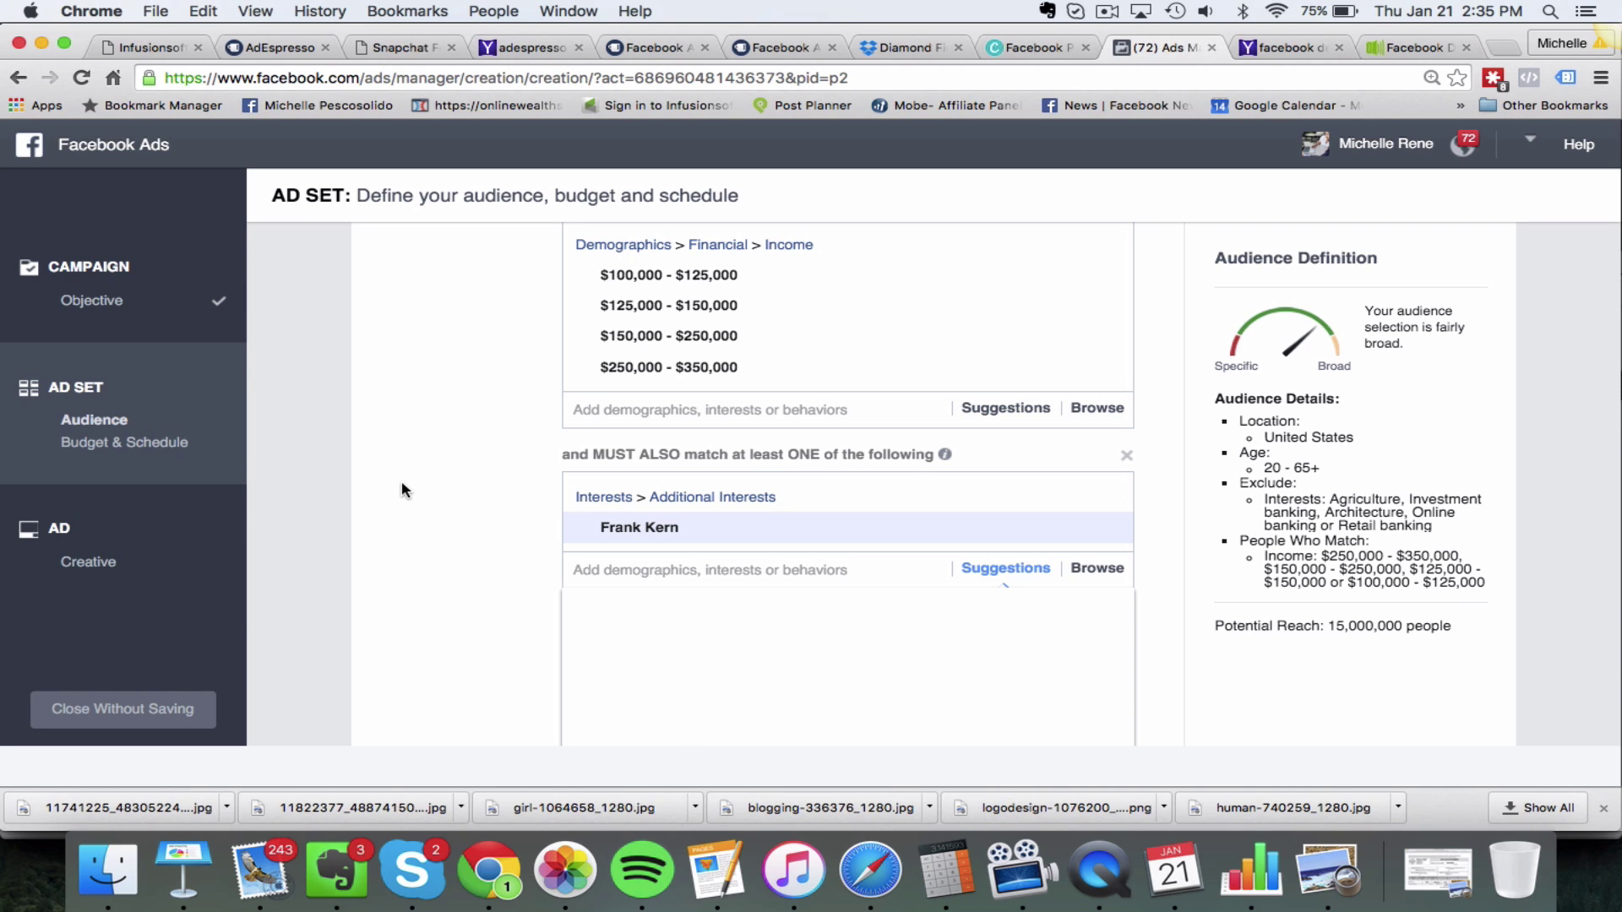
pyautogui.click(453, 655)
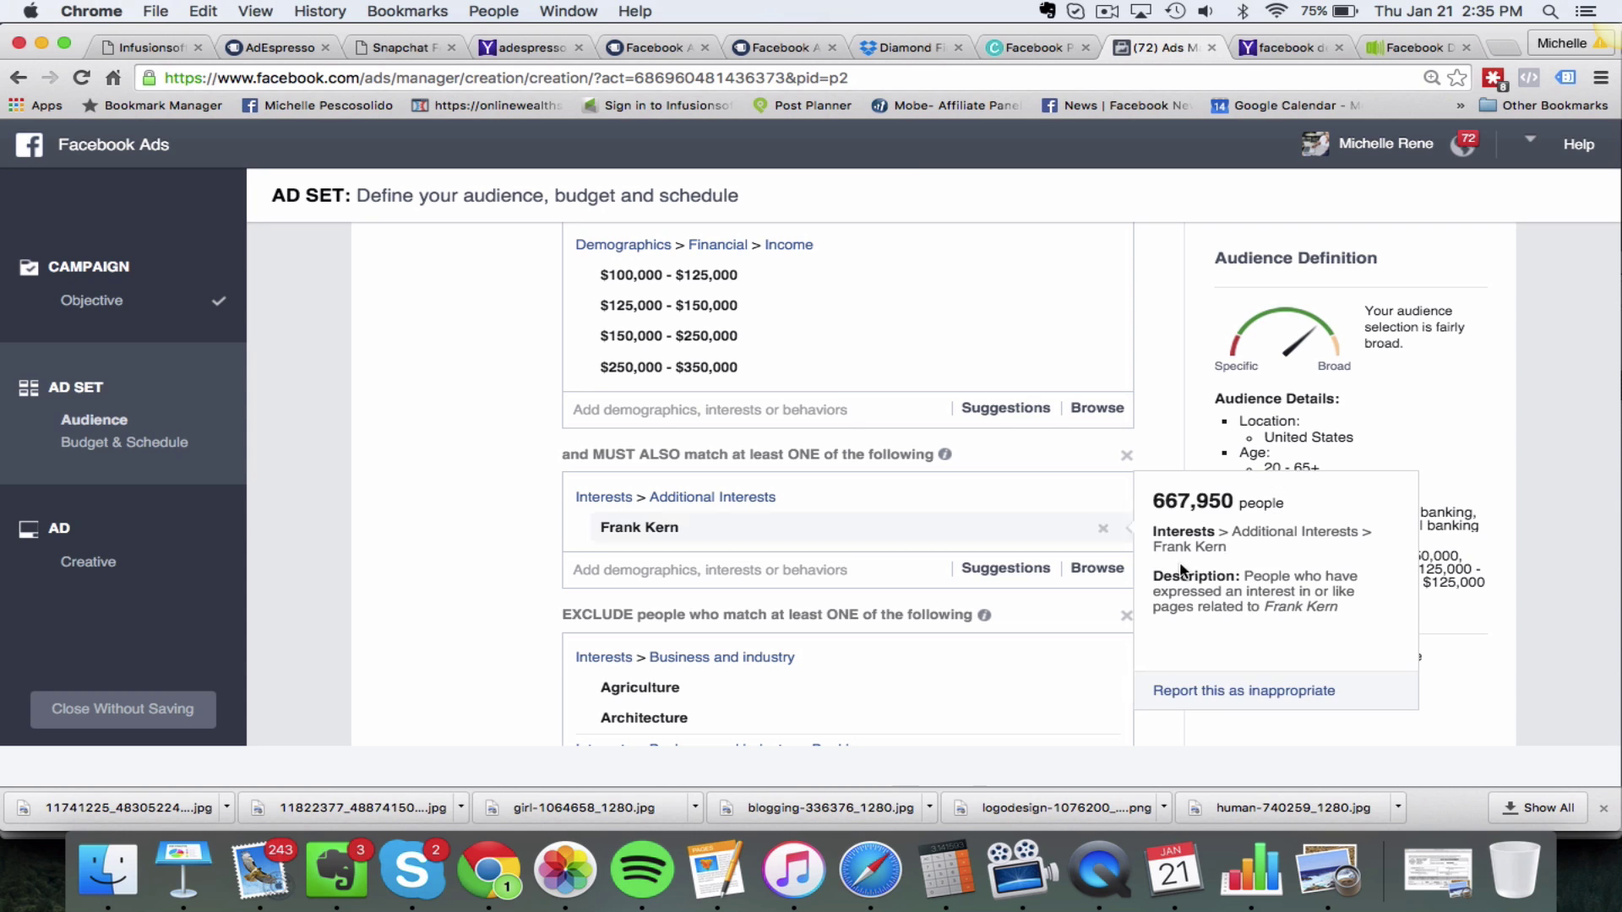
pyautogui.scroll(-2, 1274, 594)
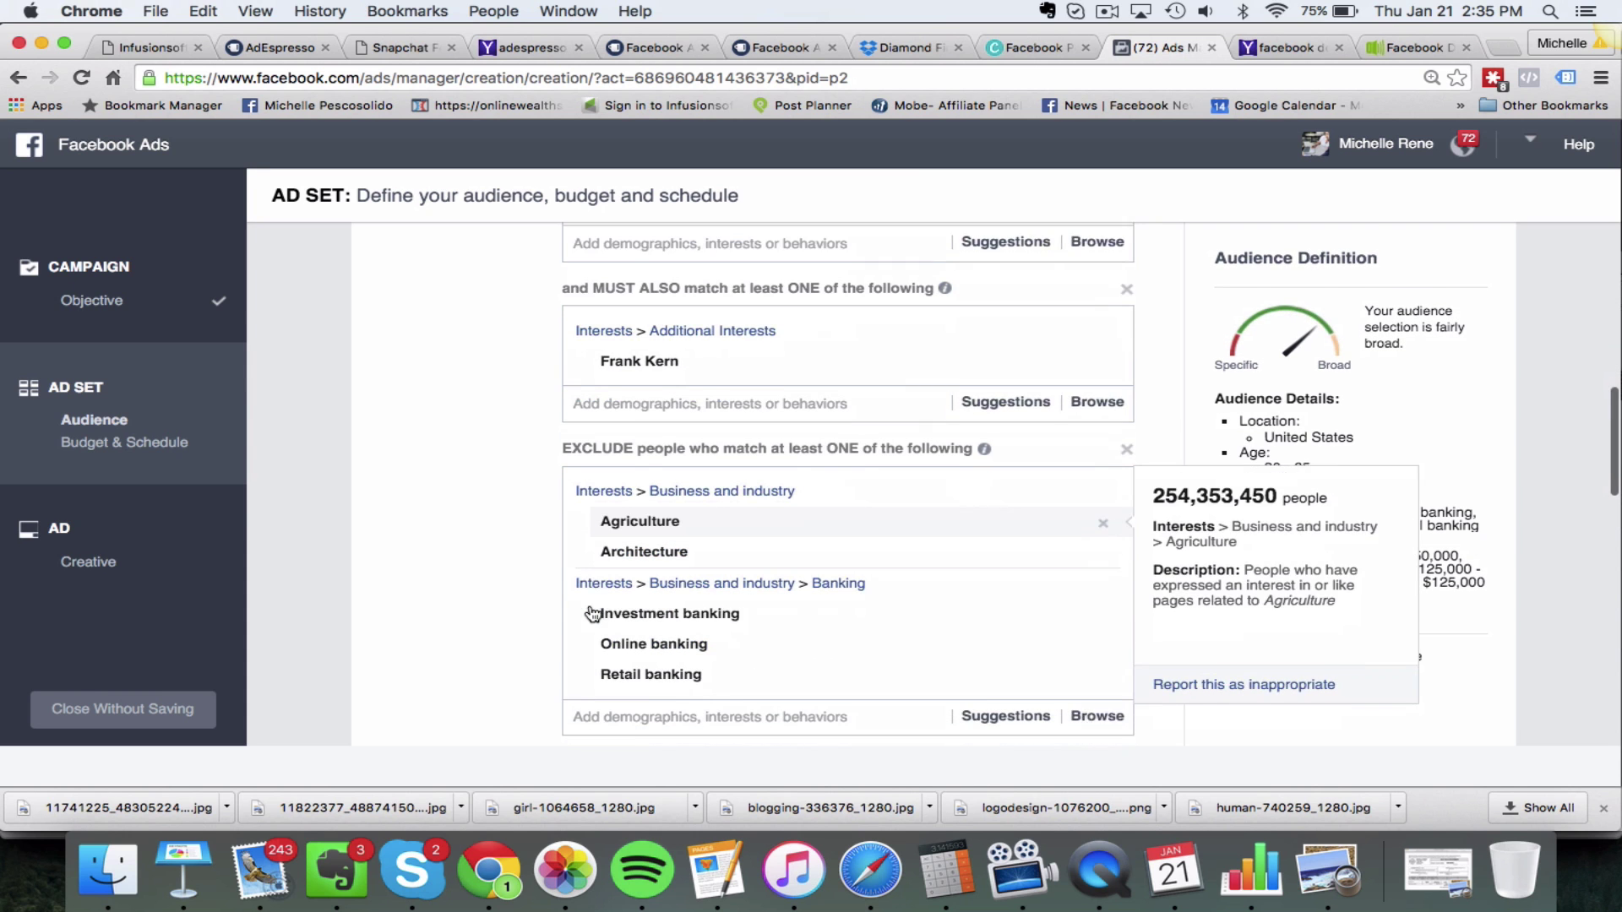
pyautogui.scroll(-1, 591, 613)
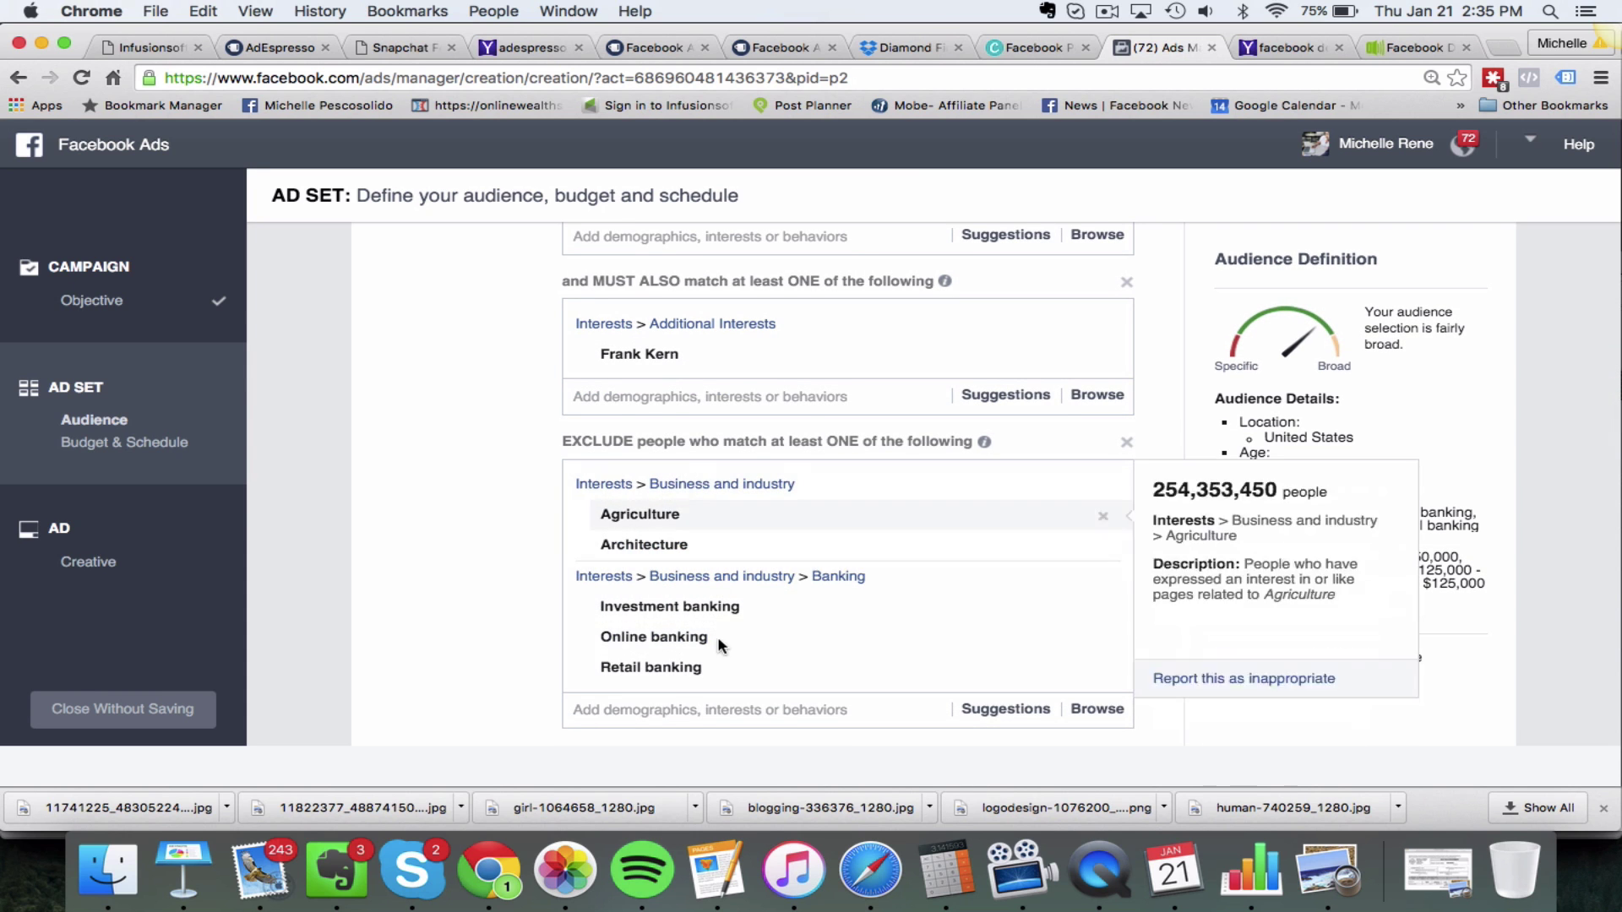
pyautogui.scroll(2, 720, 646)
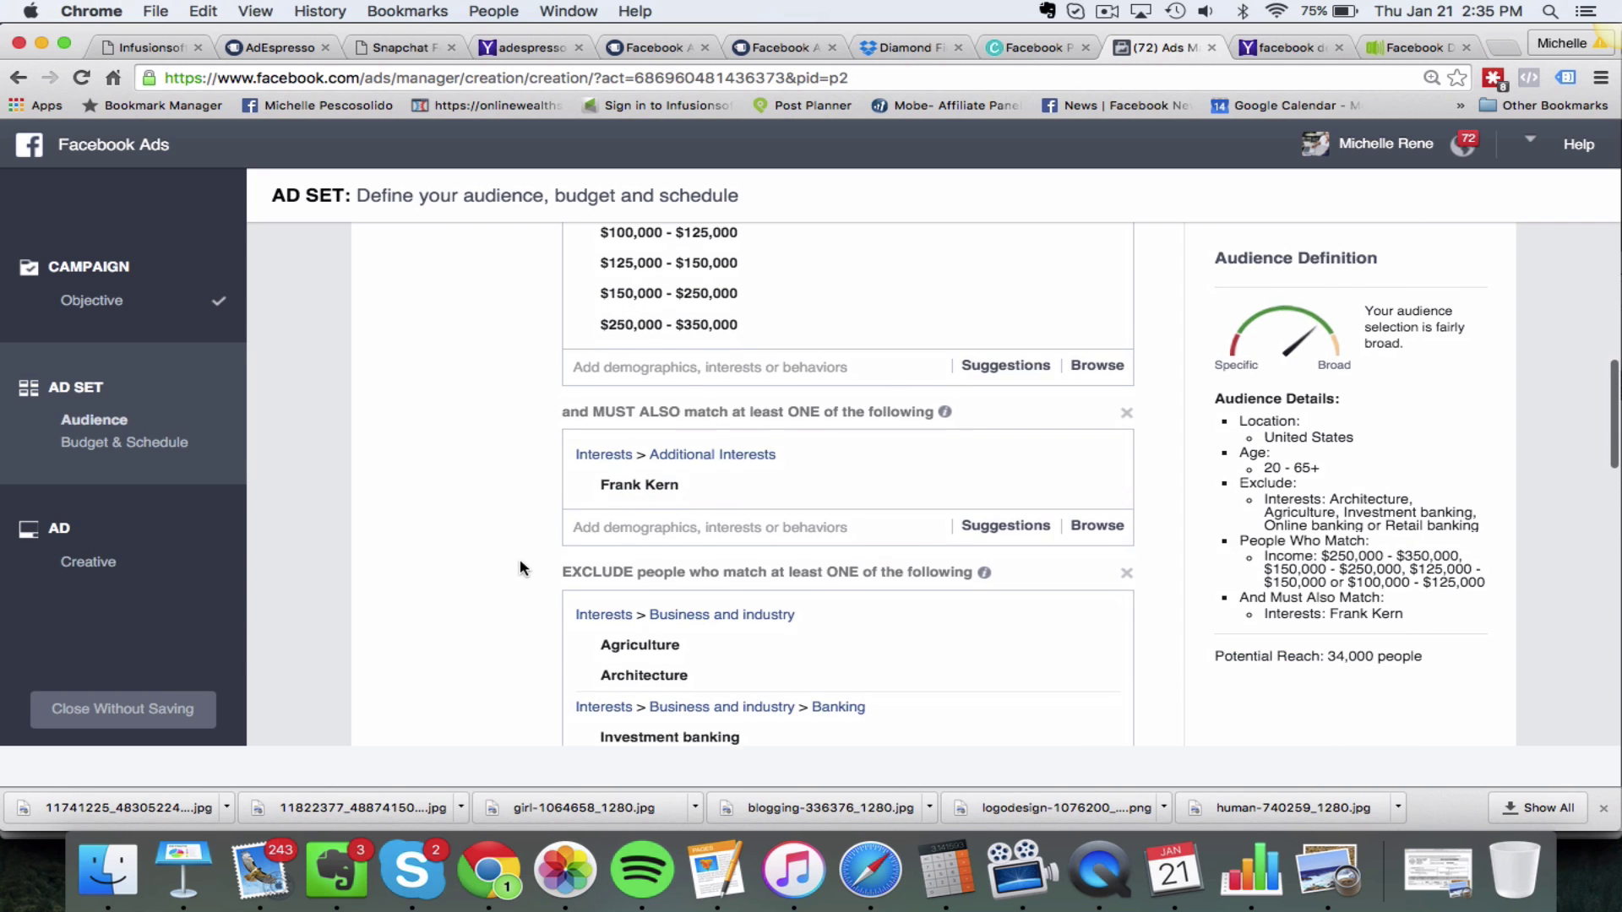
pyautogui.scroll(-1, 519, 559)
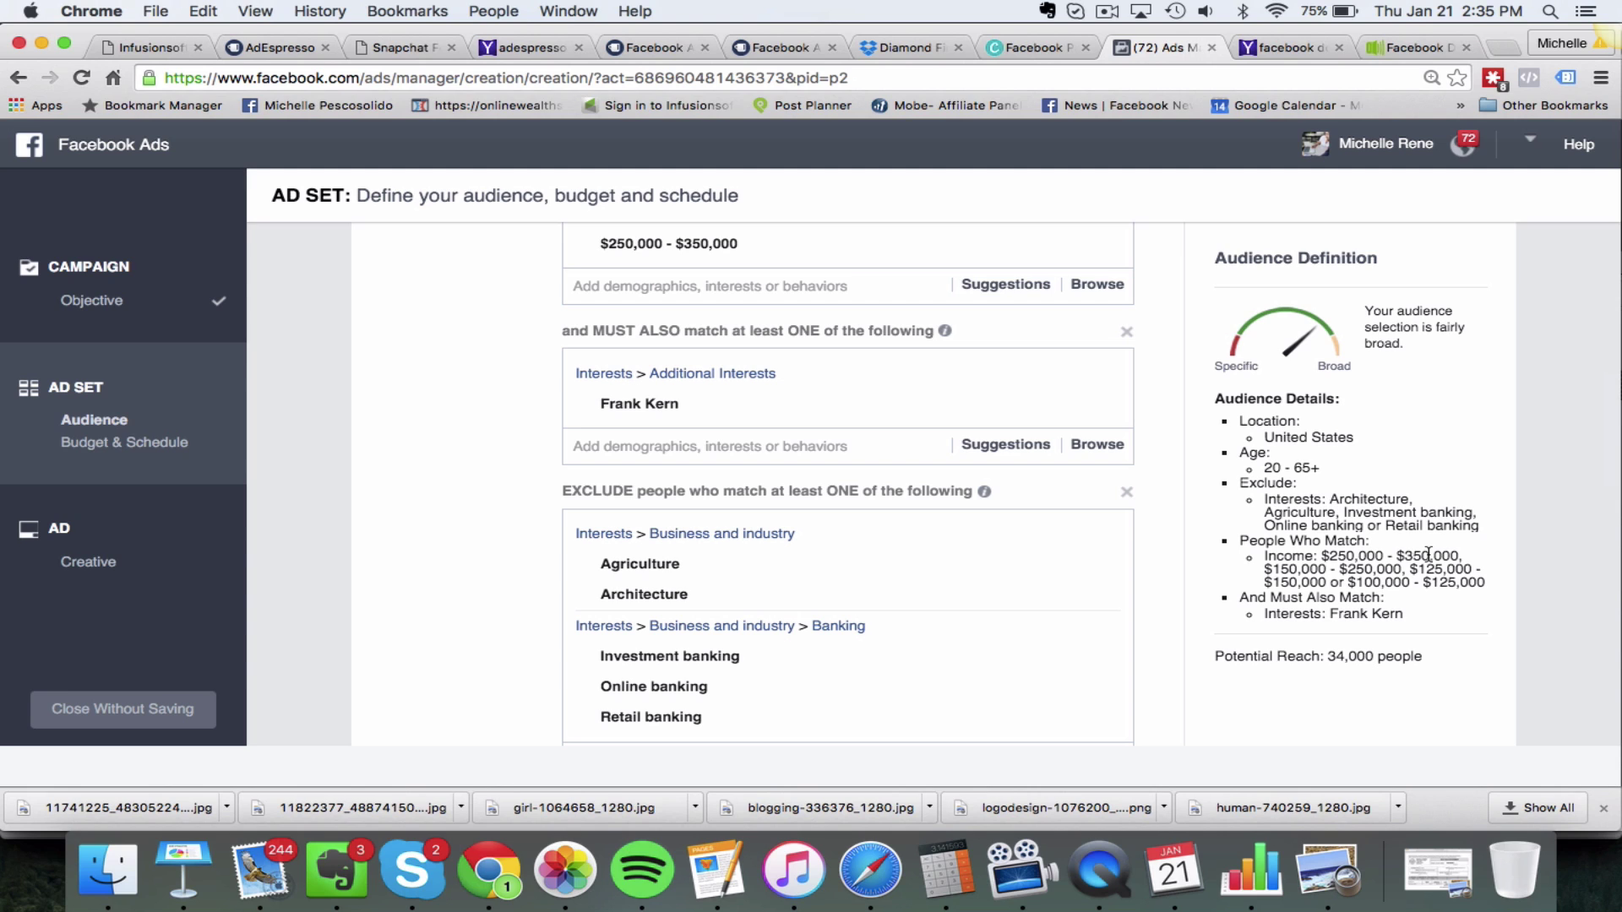
# Step: Delete the whole EXCLUDE section so potential reach becomes 56,000 people
pyautogui.scroll(-1, 1374, 597)
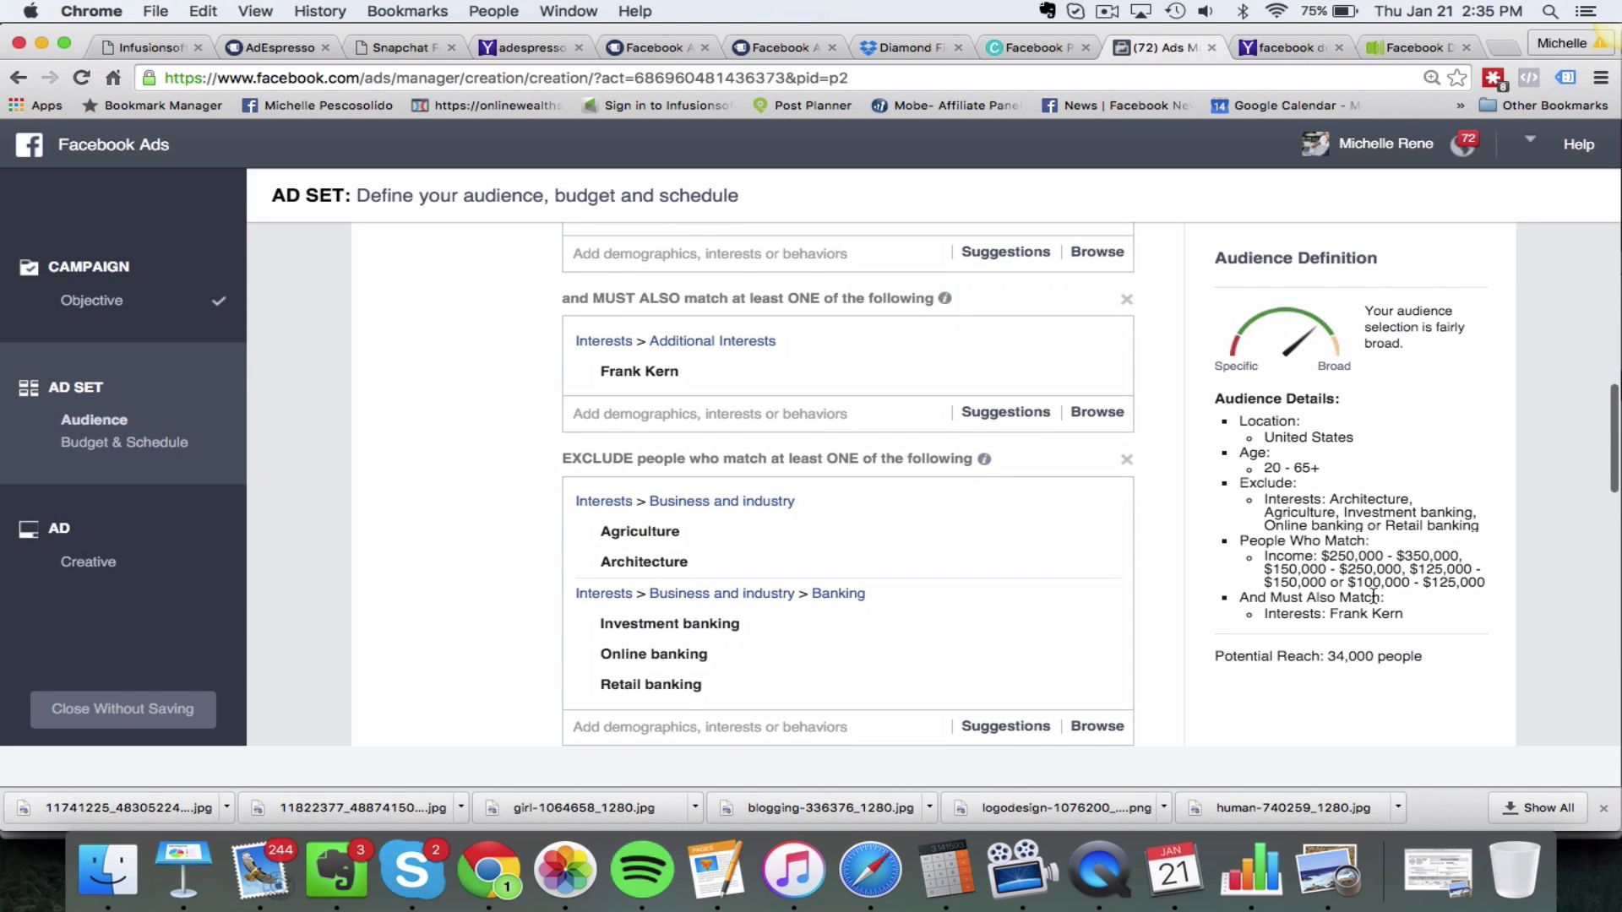
pyautogui.click(1128, 460)
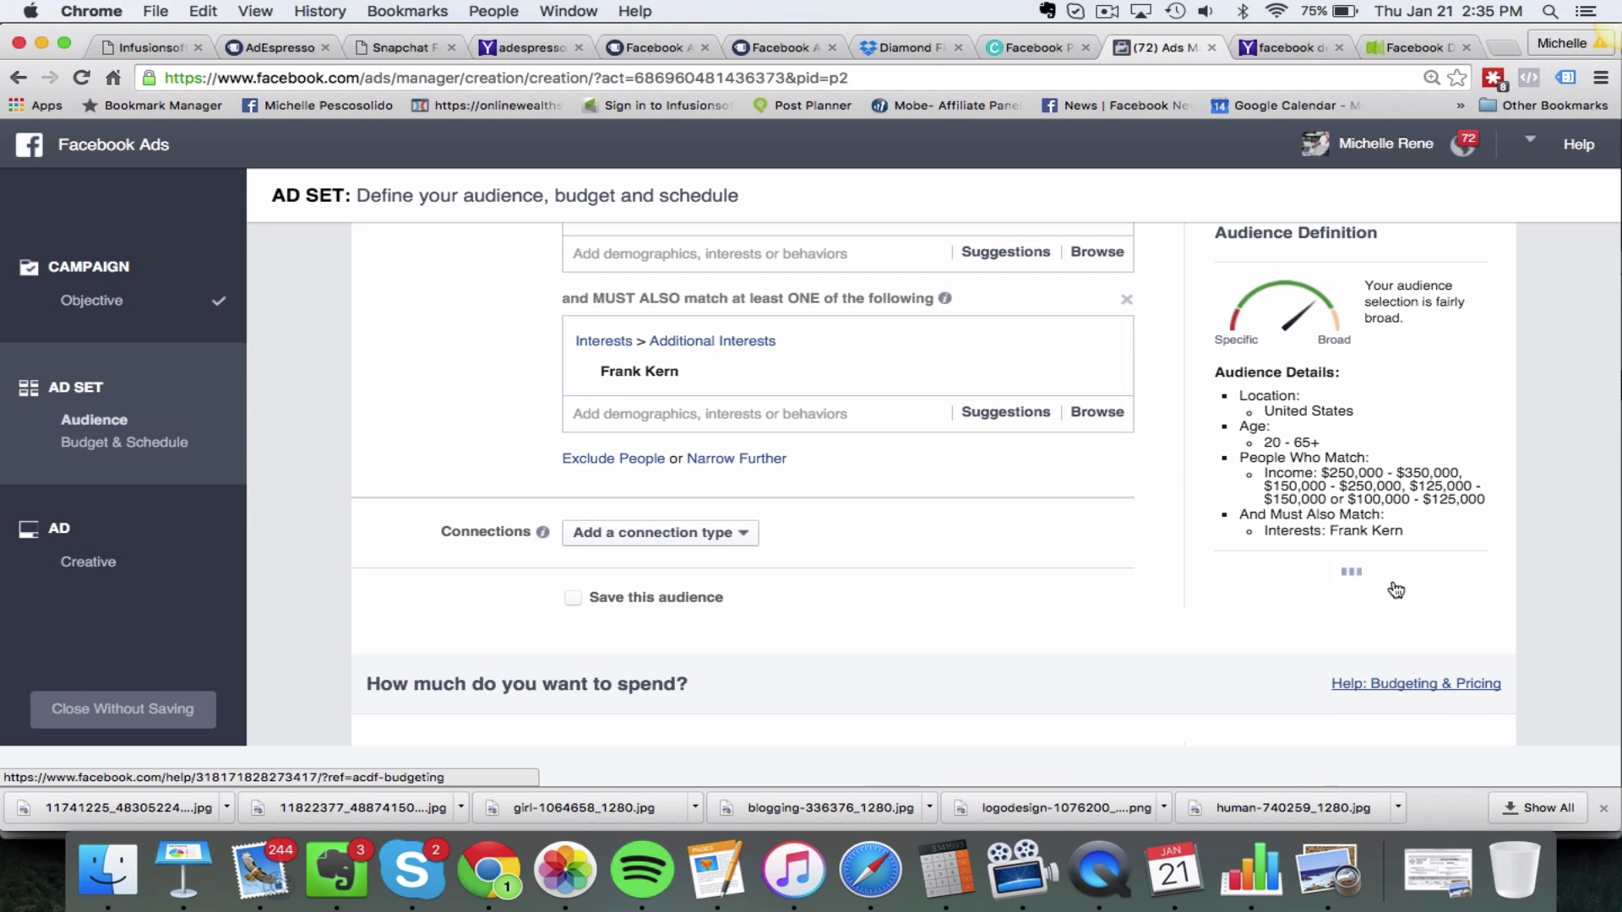
pyautogui.scroll(1, 1377, 592)
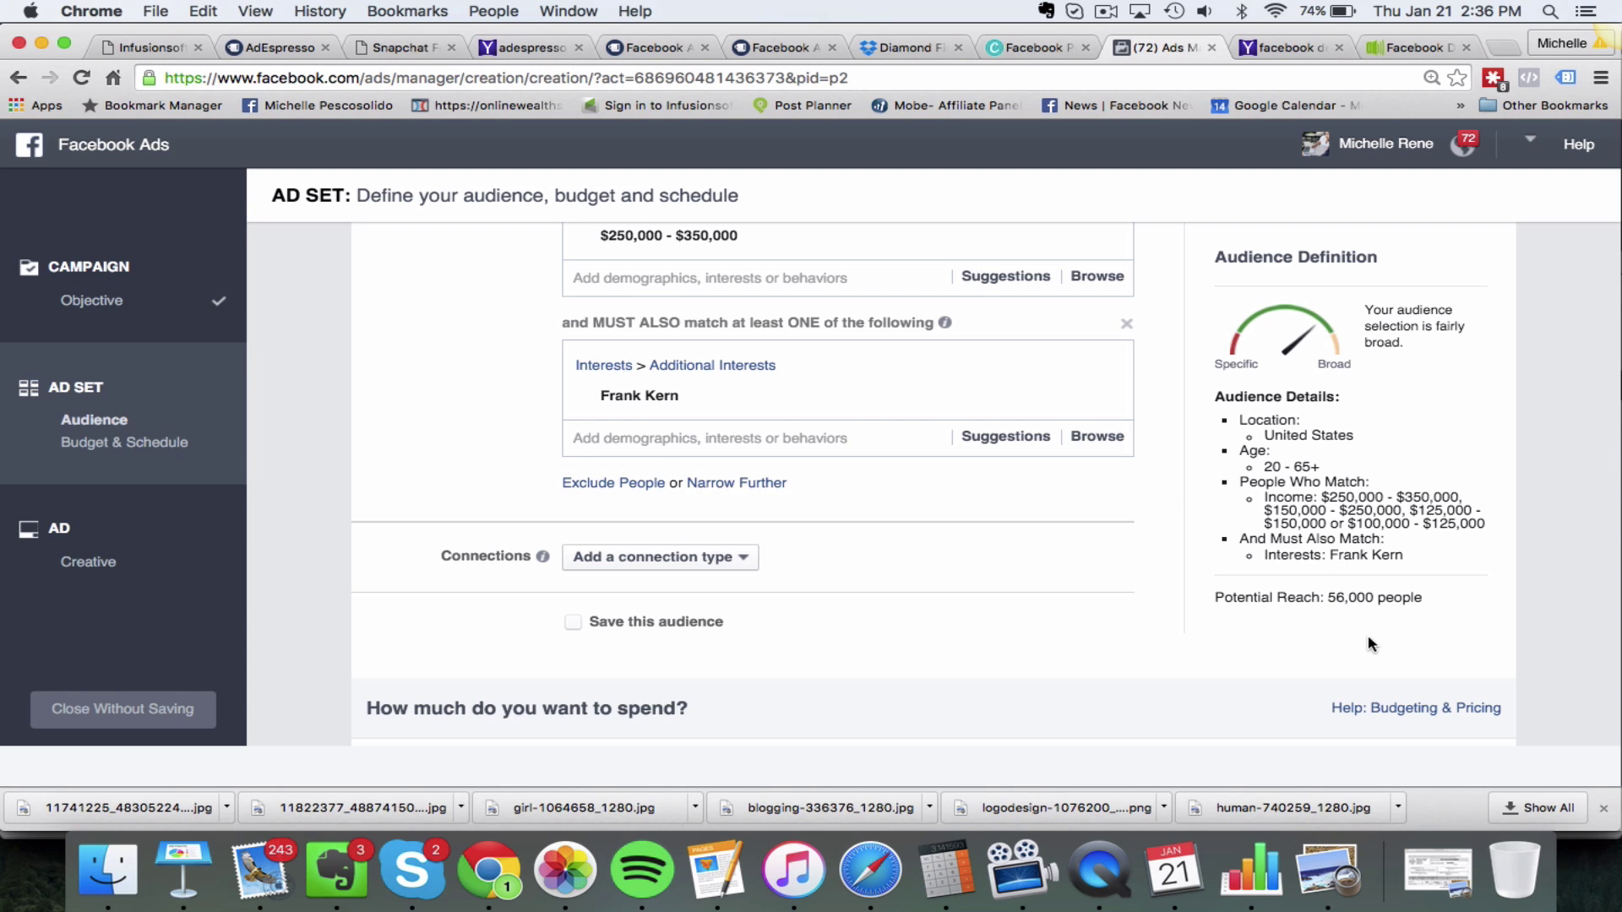
pyautogui.scroll(3, 996, 524)
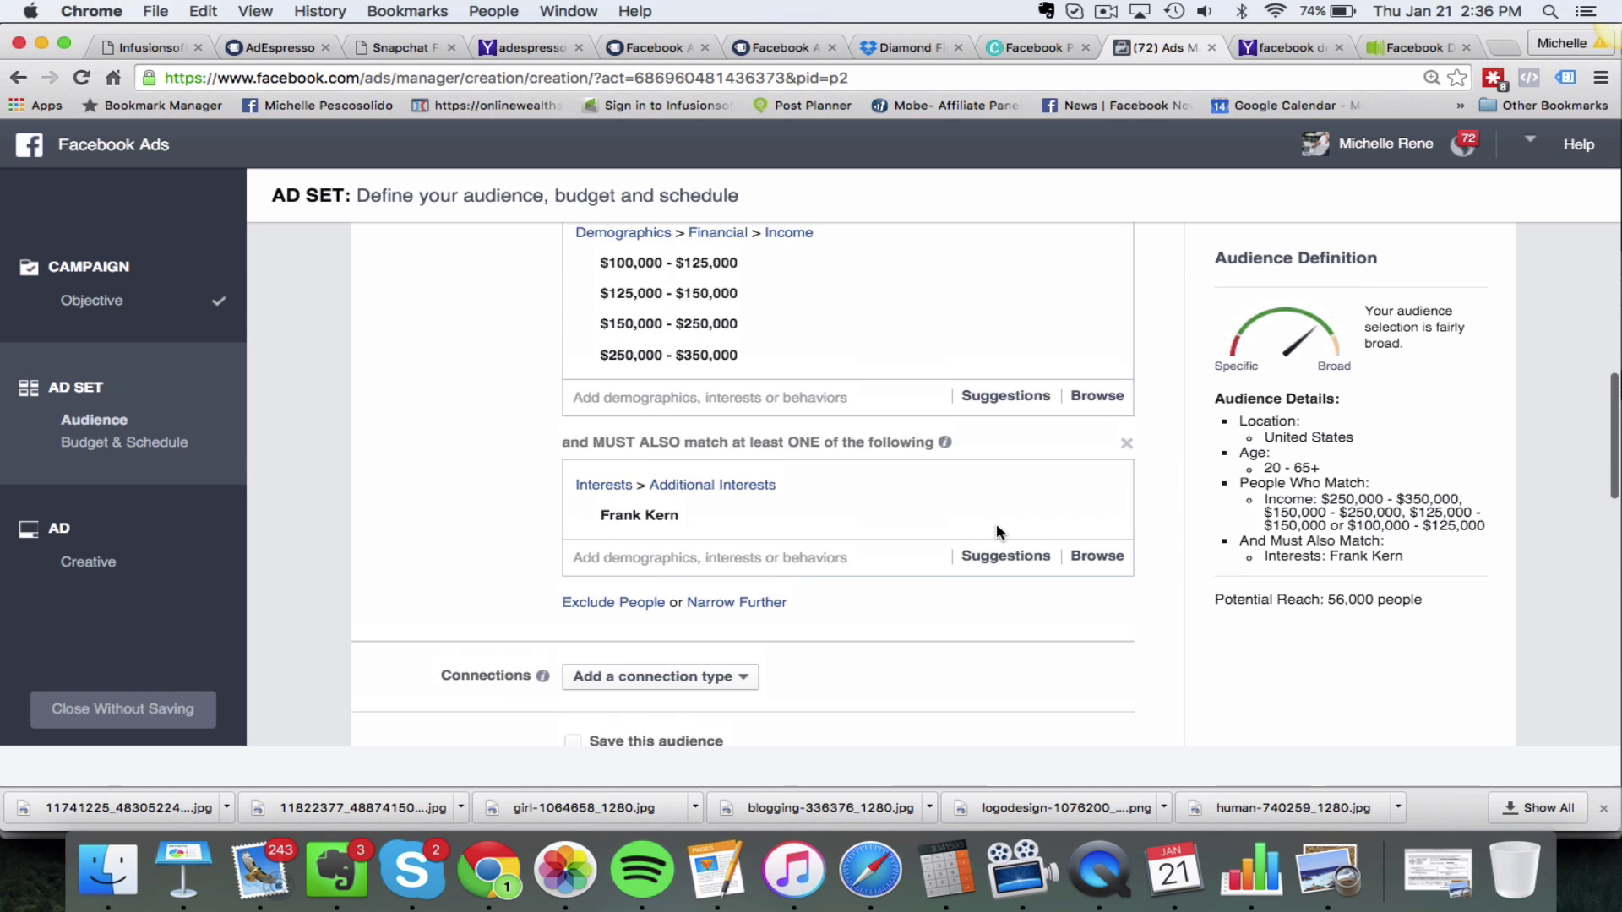
pyautogui.scroll(3, 999, 574)
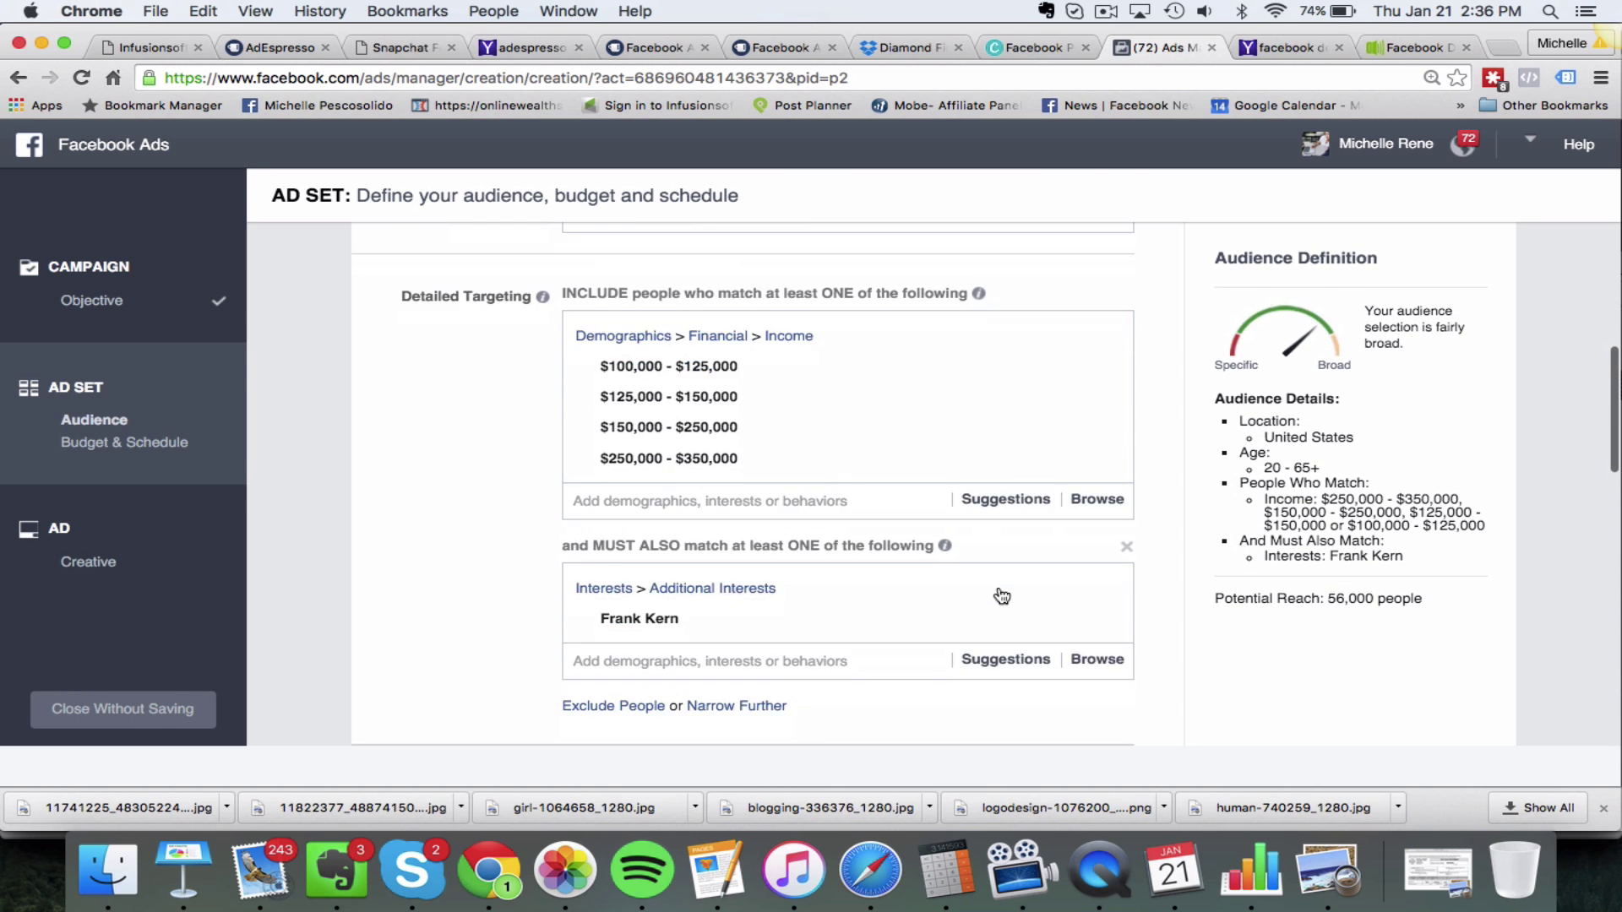
pyautogui.scroll(-3, 1001, 596)
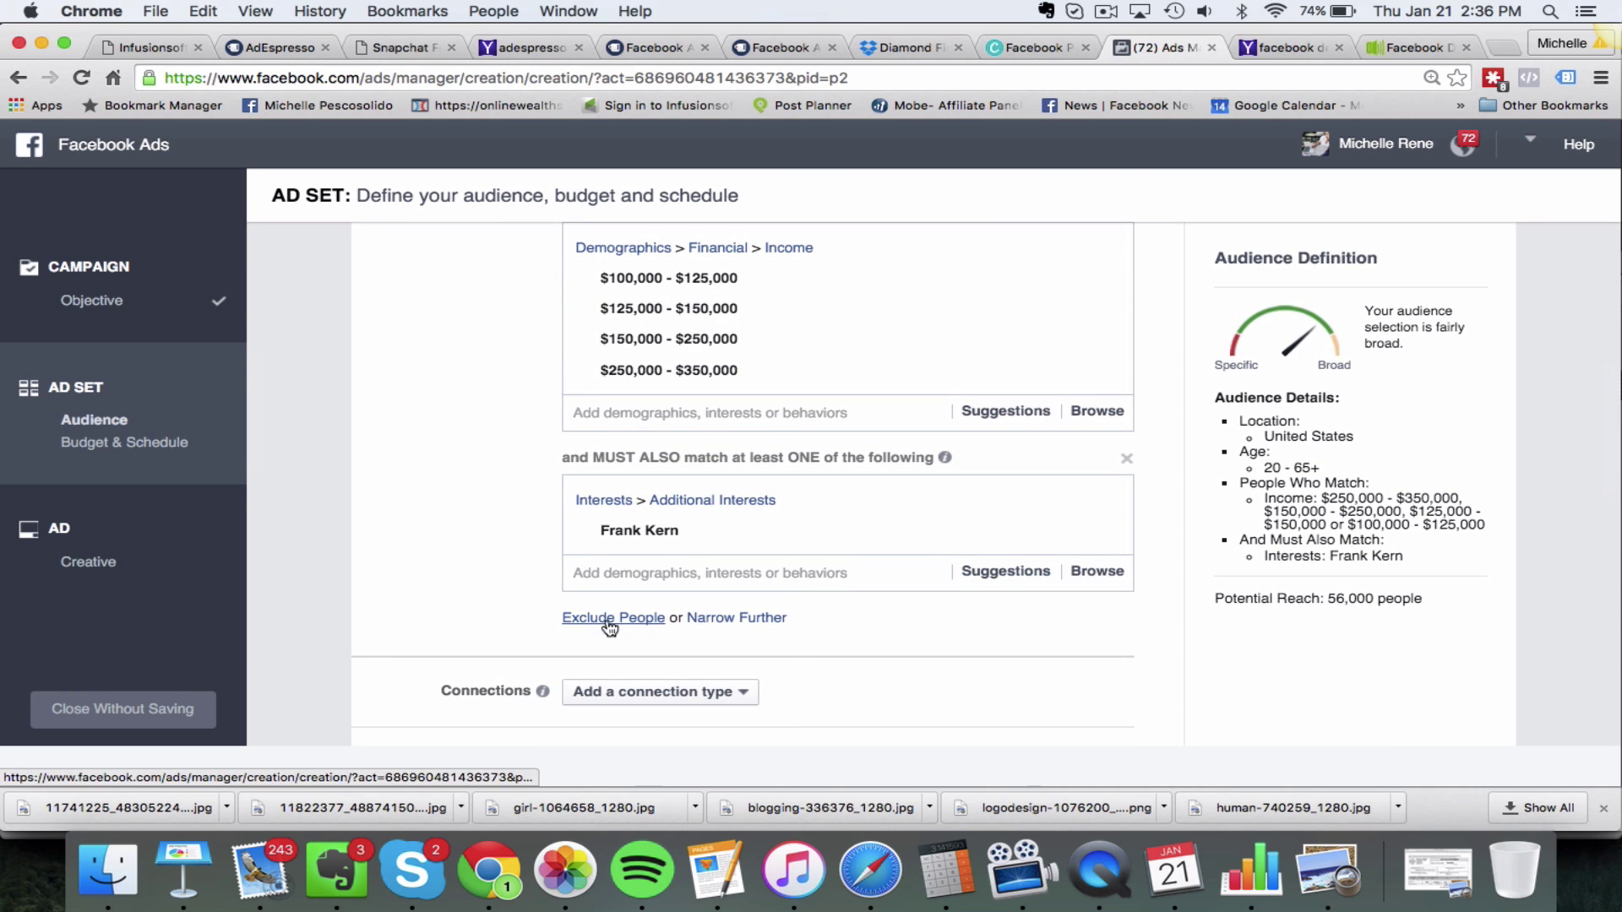
pyautogui.scroll(-1, 630, 625)
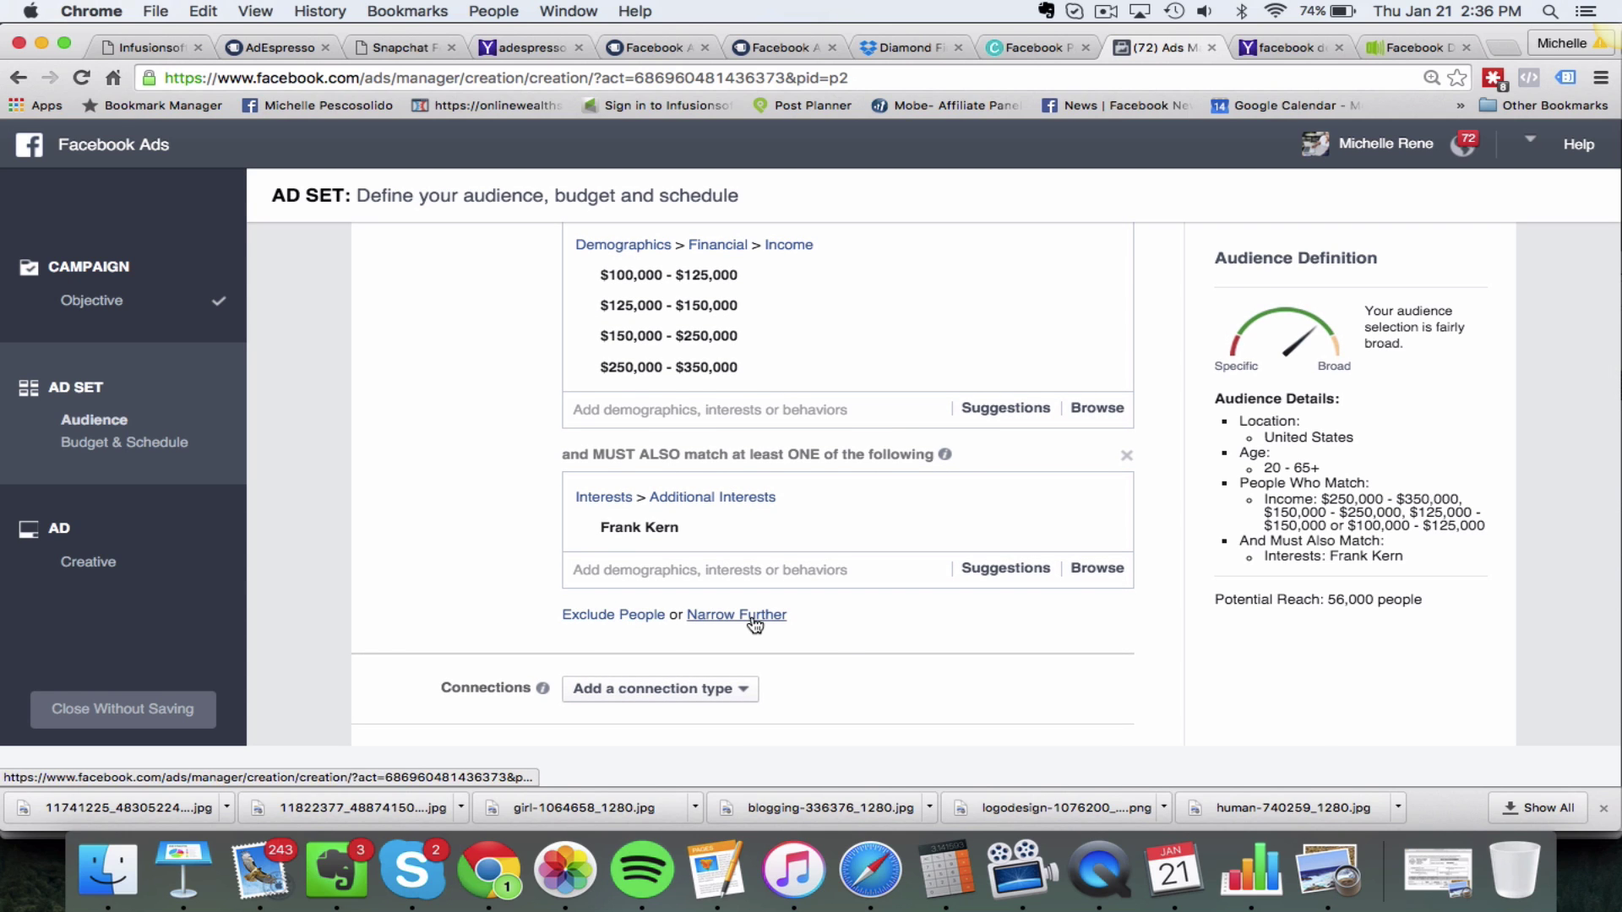
# Step: Add a separate narrowing group with Mike Dillard, which cuts reach to 21,000, then remove it
pyautogui.scroll(-1, 842, 641)
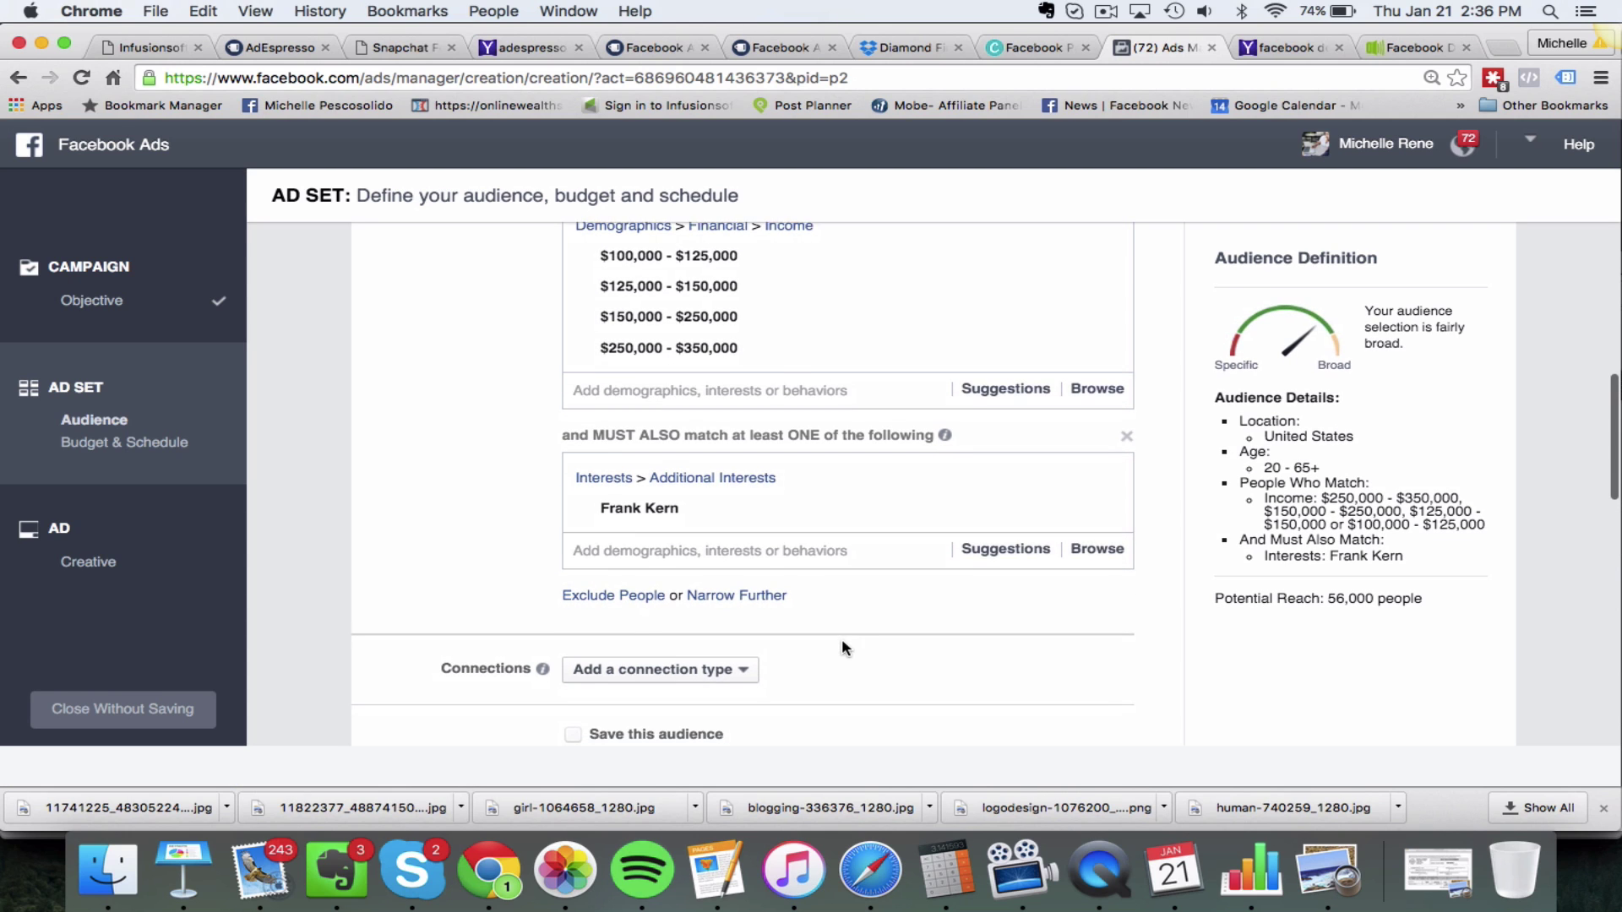
pyautogui.click(781, 595)
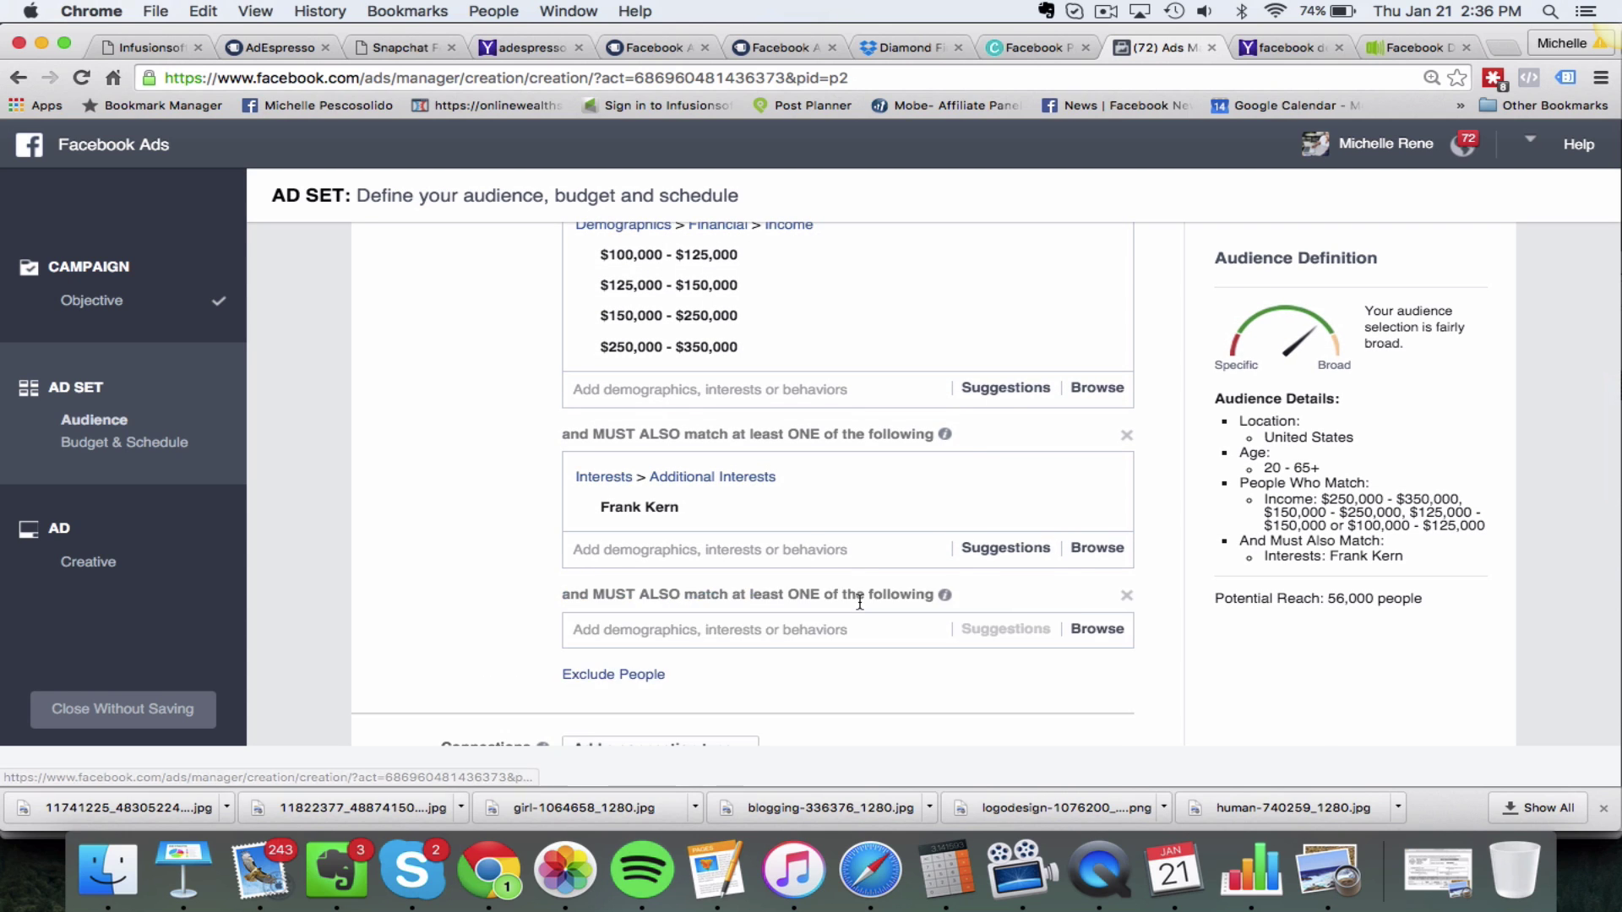
pyautogui.click(746, 637)
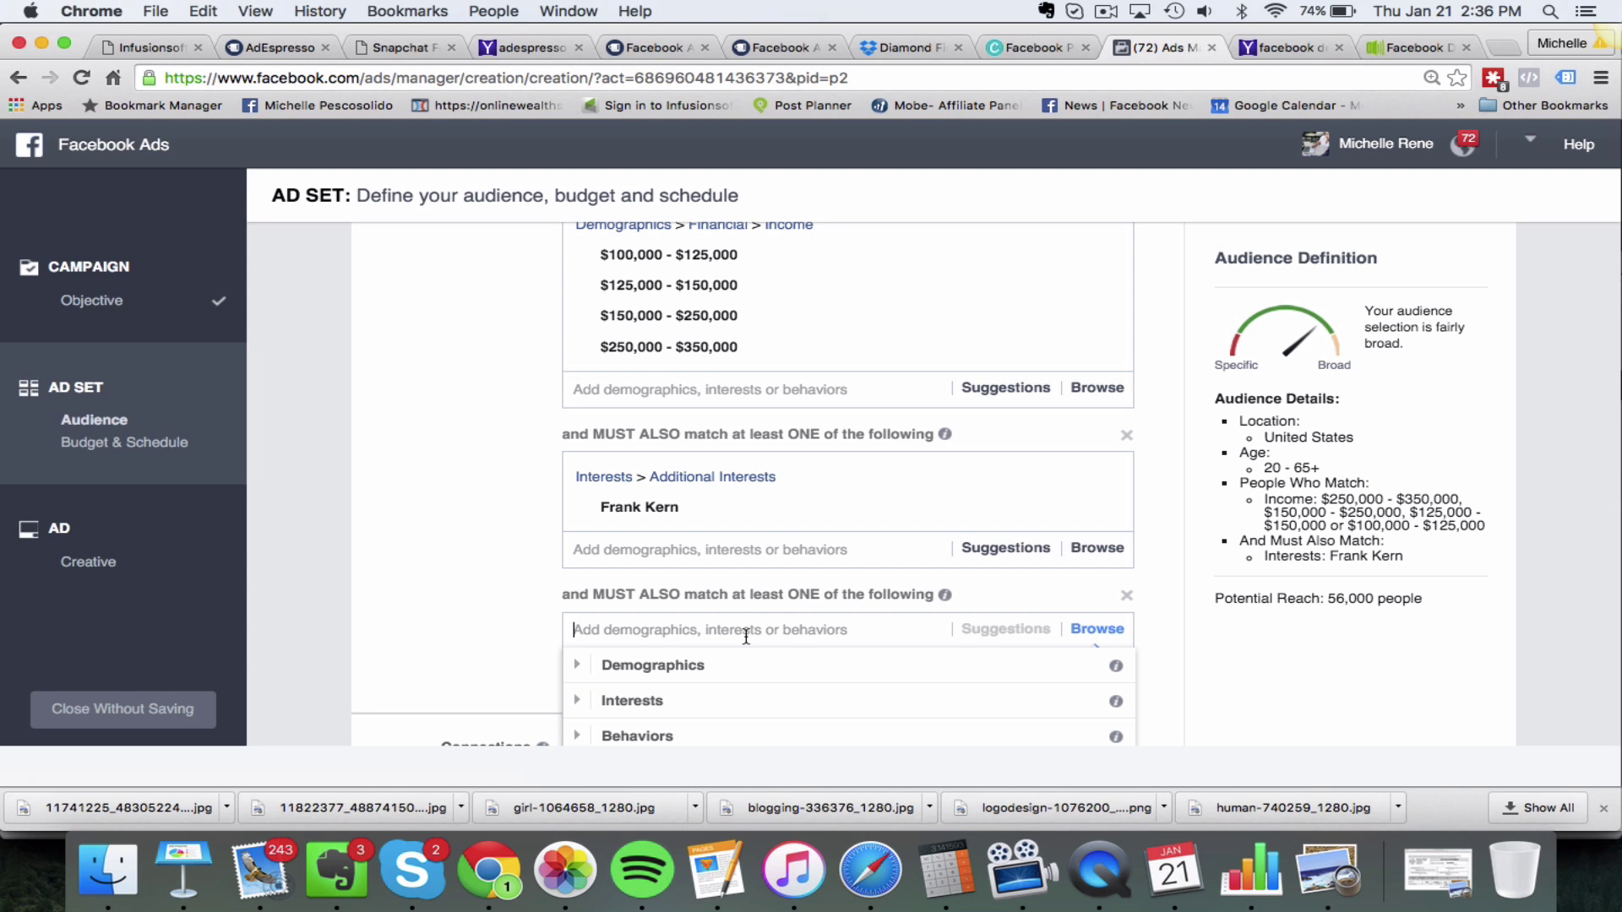
pyautogui.write('mike dillard')
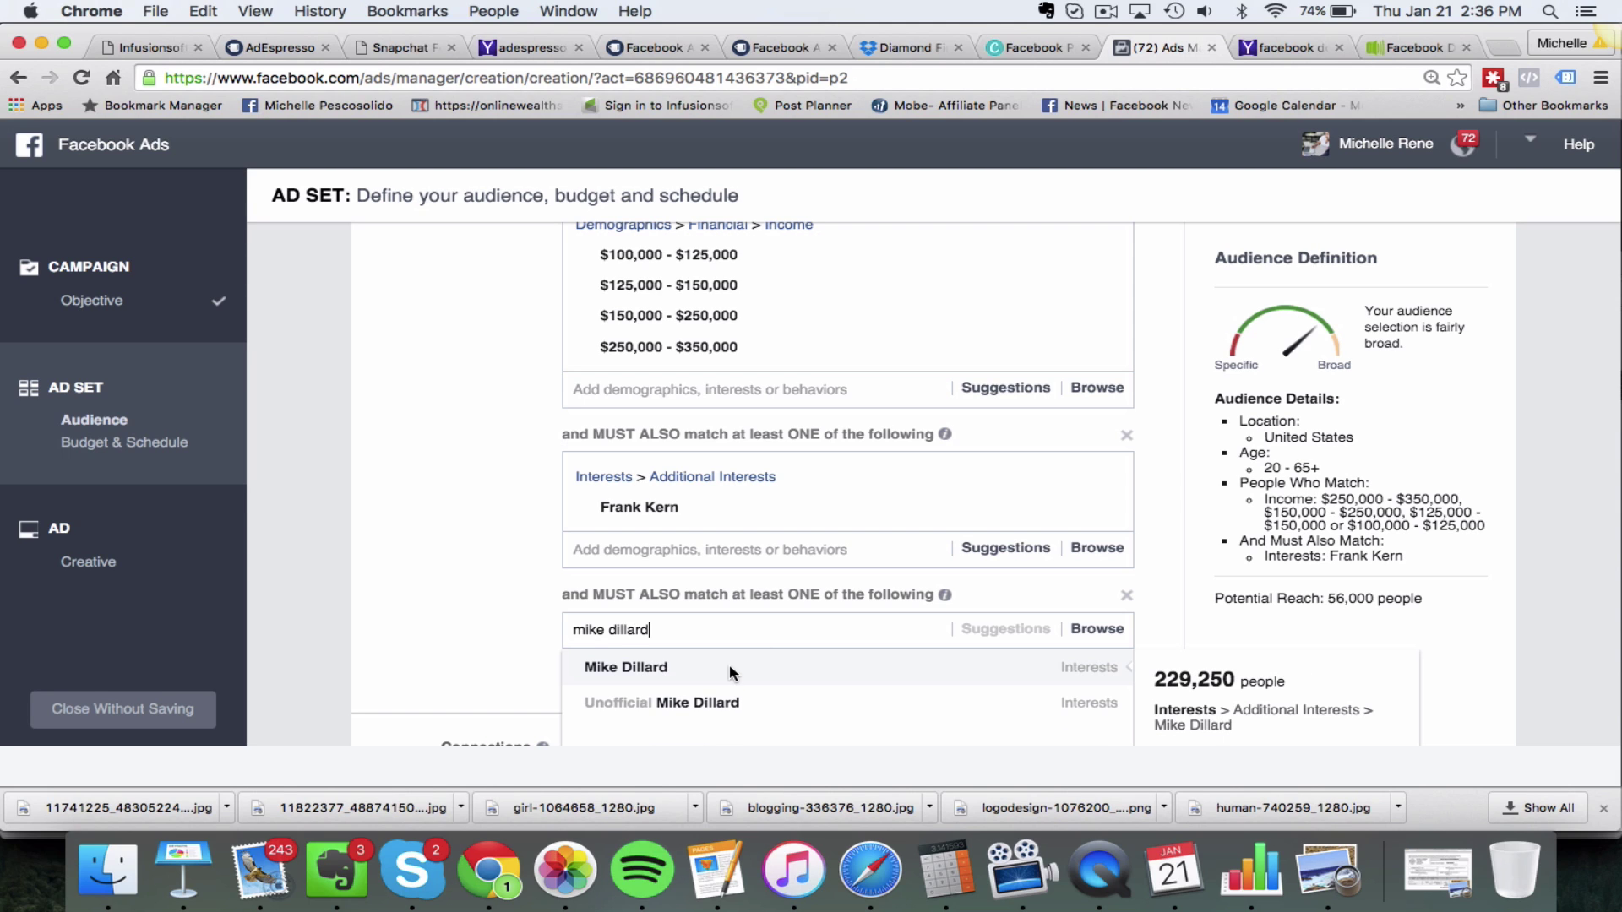
pyautogui.click(728, 666)
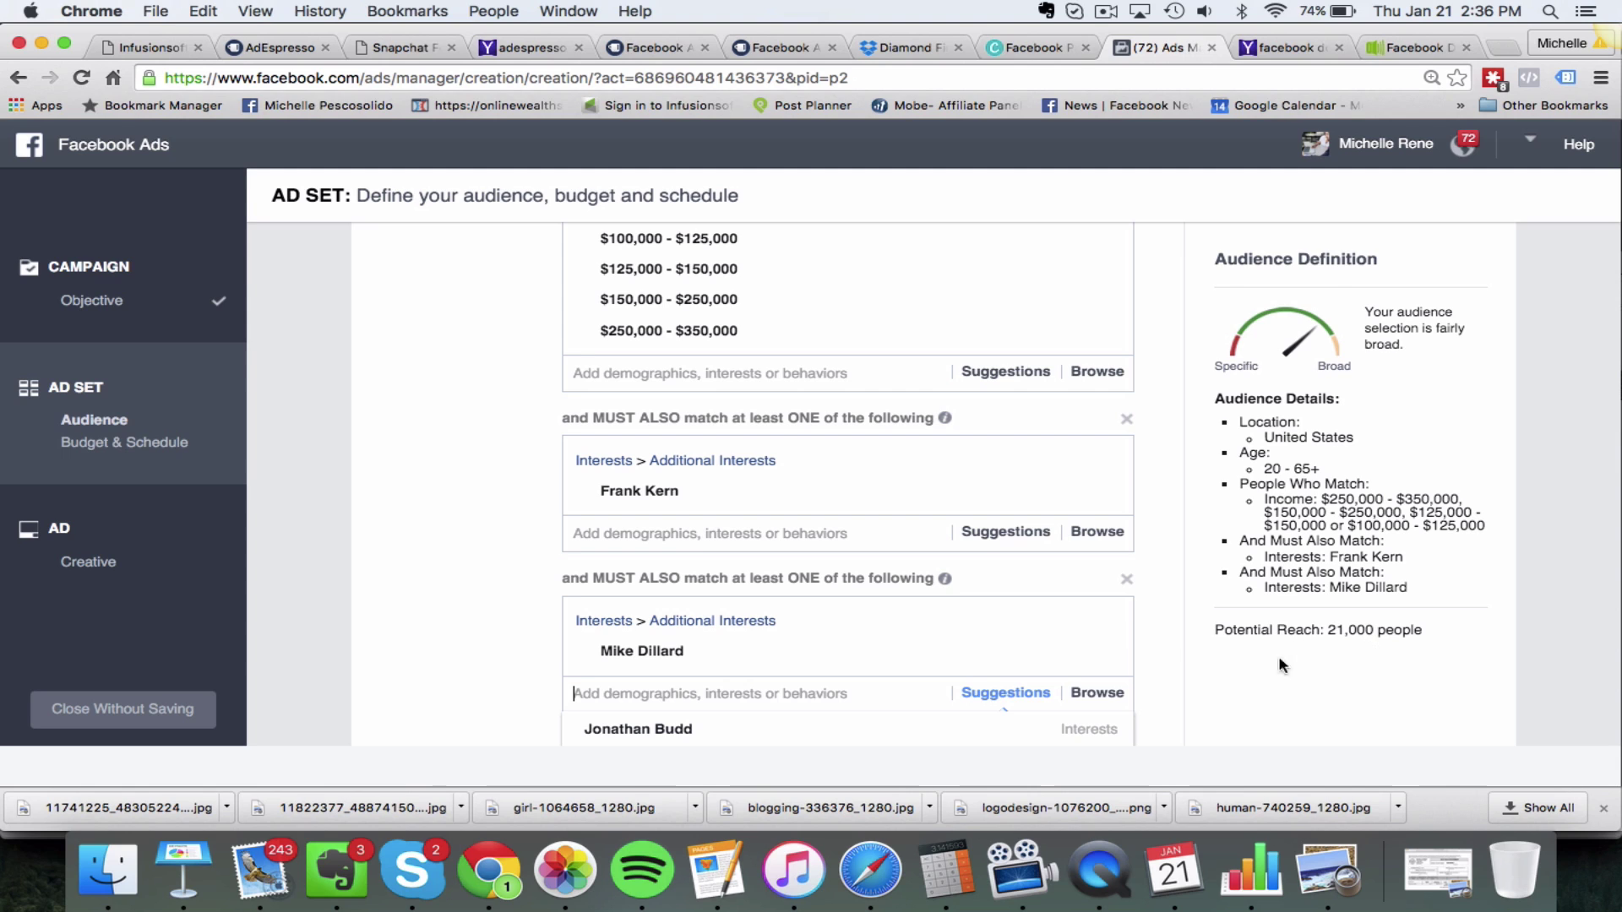
pyautogui.click(1126, 579)
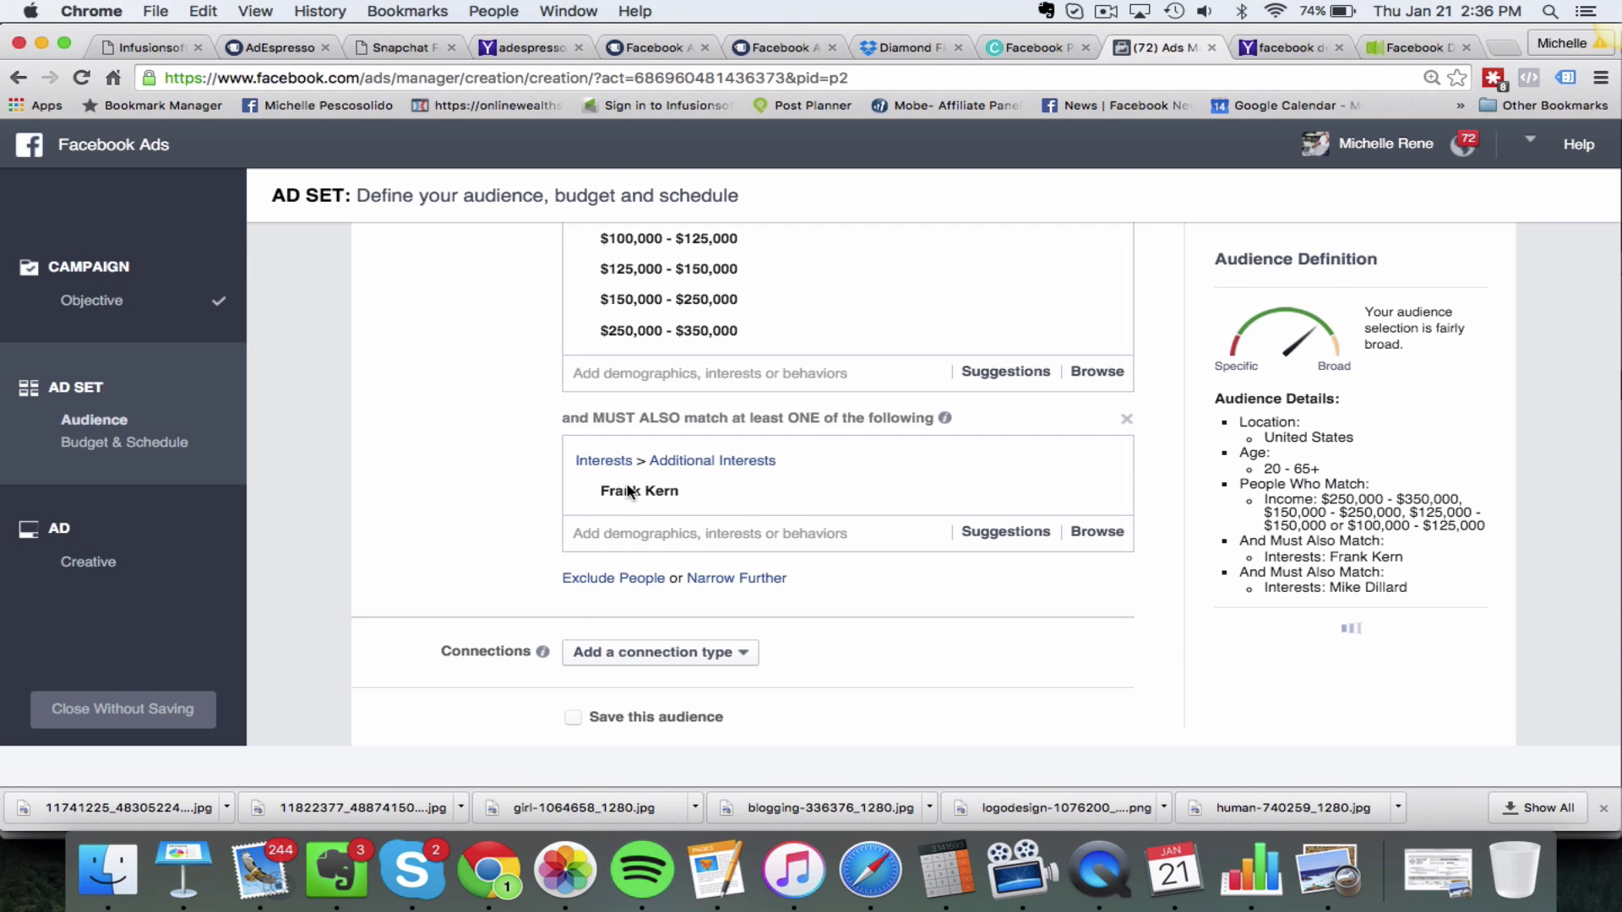
# Step: Add Mike Dillard into Frank Kern's group, correcting the misspelled 'mike diilard' search first
pyautogui.click(712, 534)
pyautogui.write('mike ')
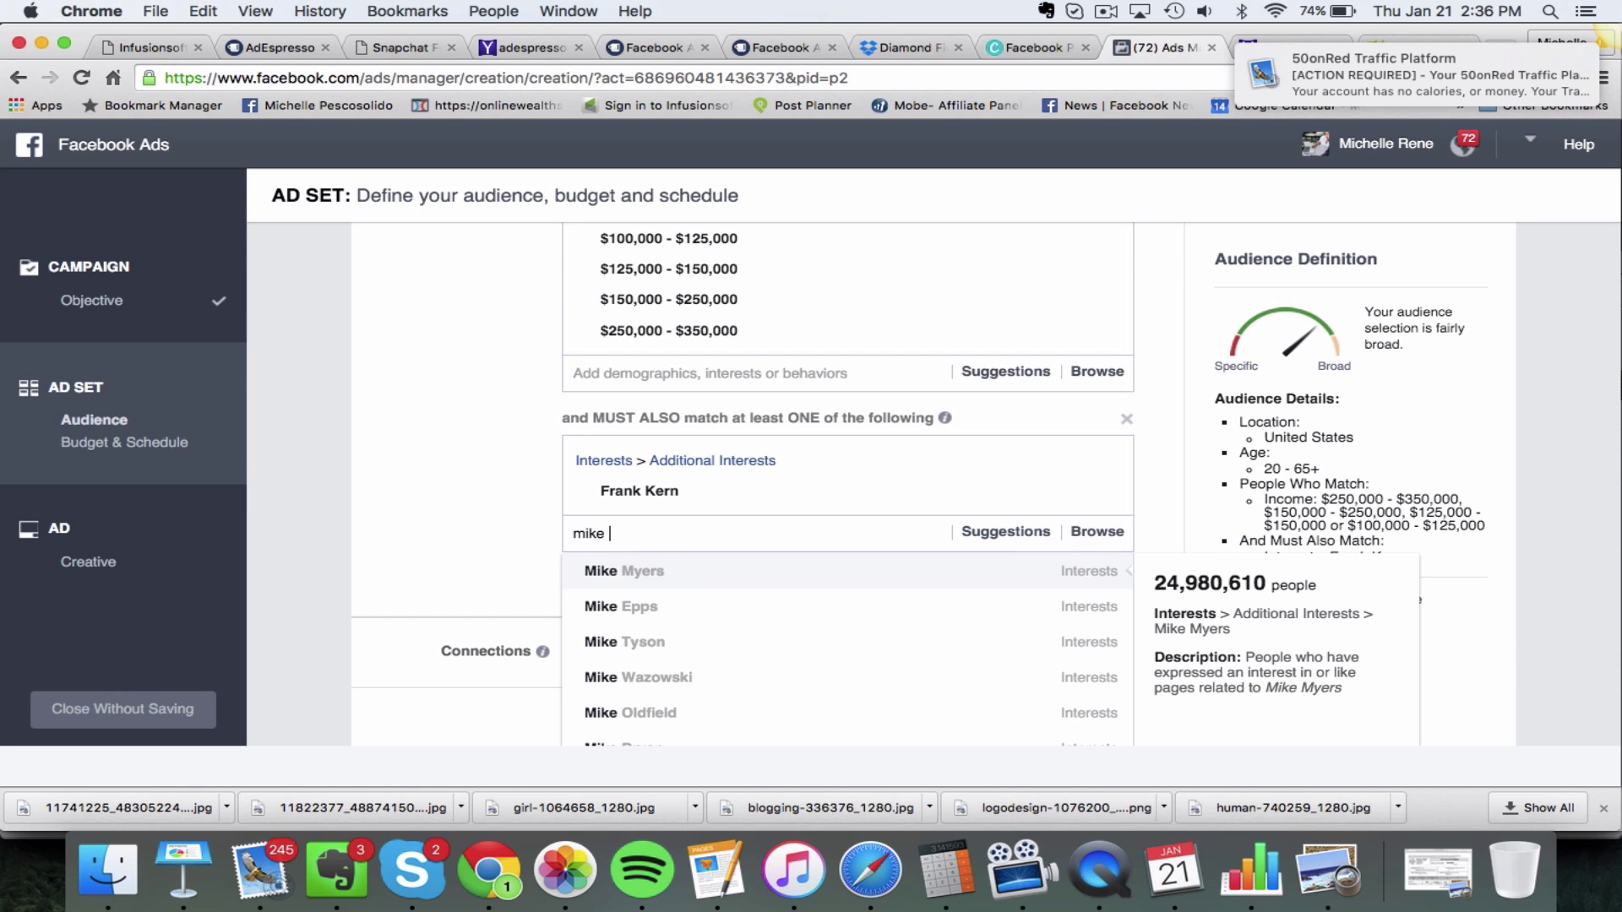
pyautogui.write('diilard')
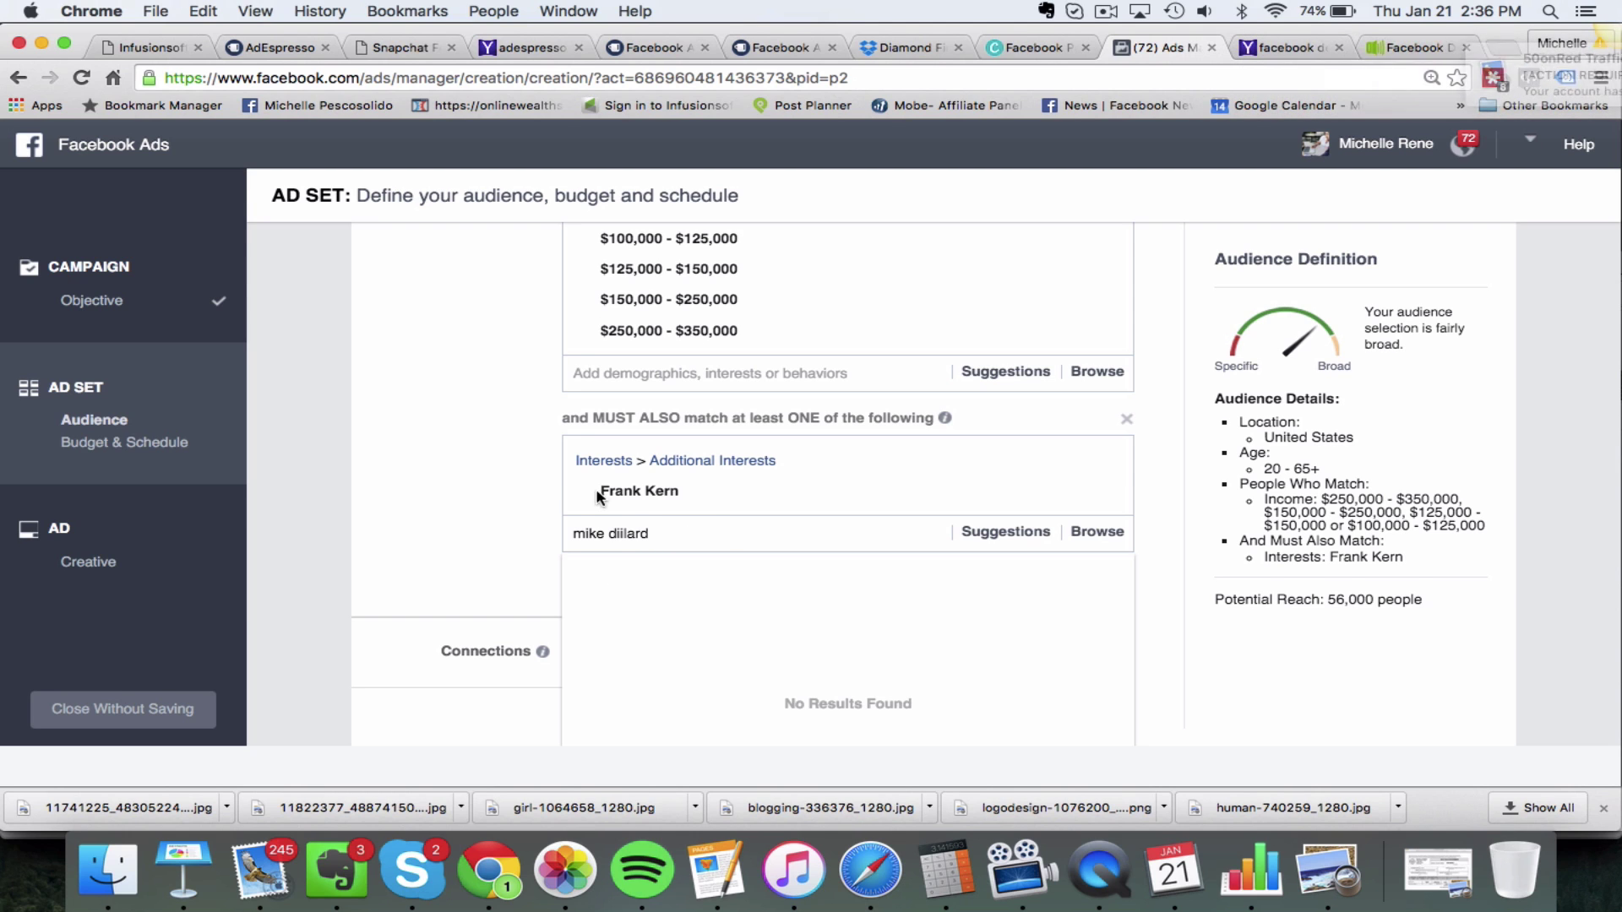
pyautogui.tripleClick(670, 539)
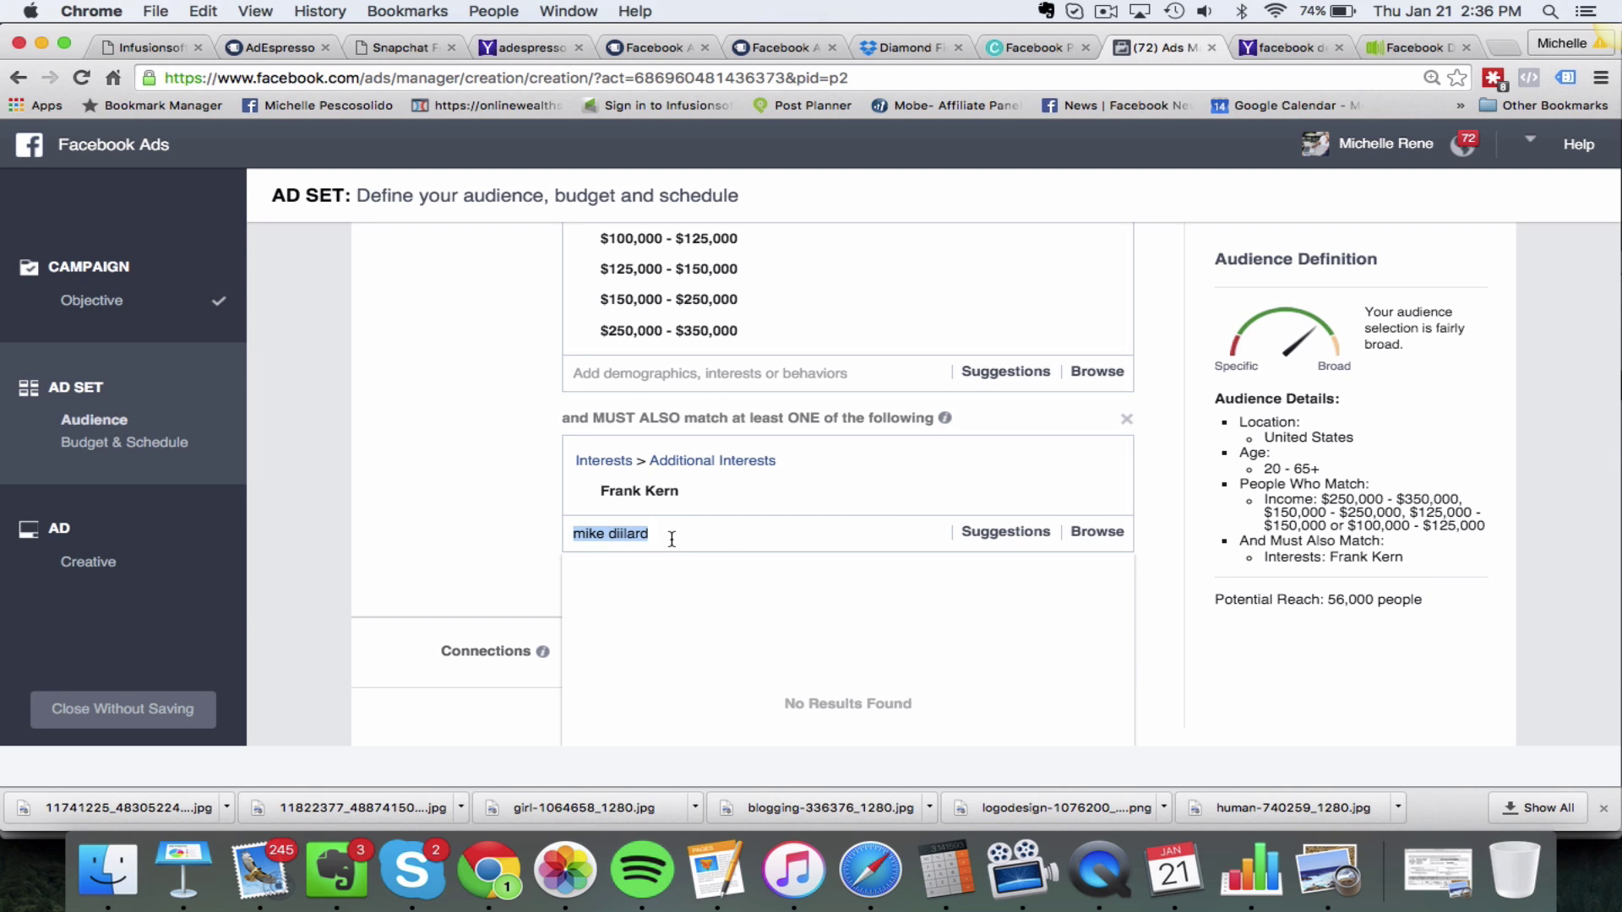
pyautogui.click(671, 538)
pyautogui.click(674, 506)
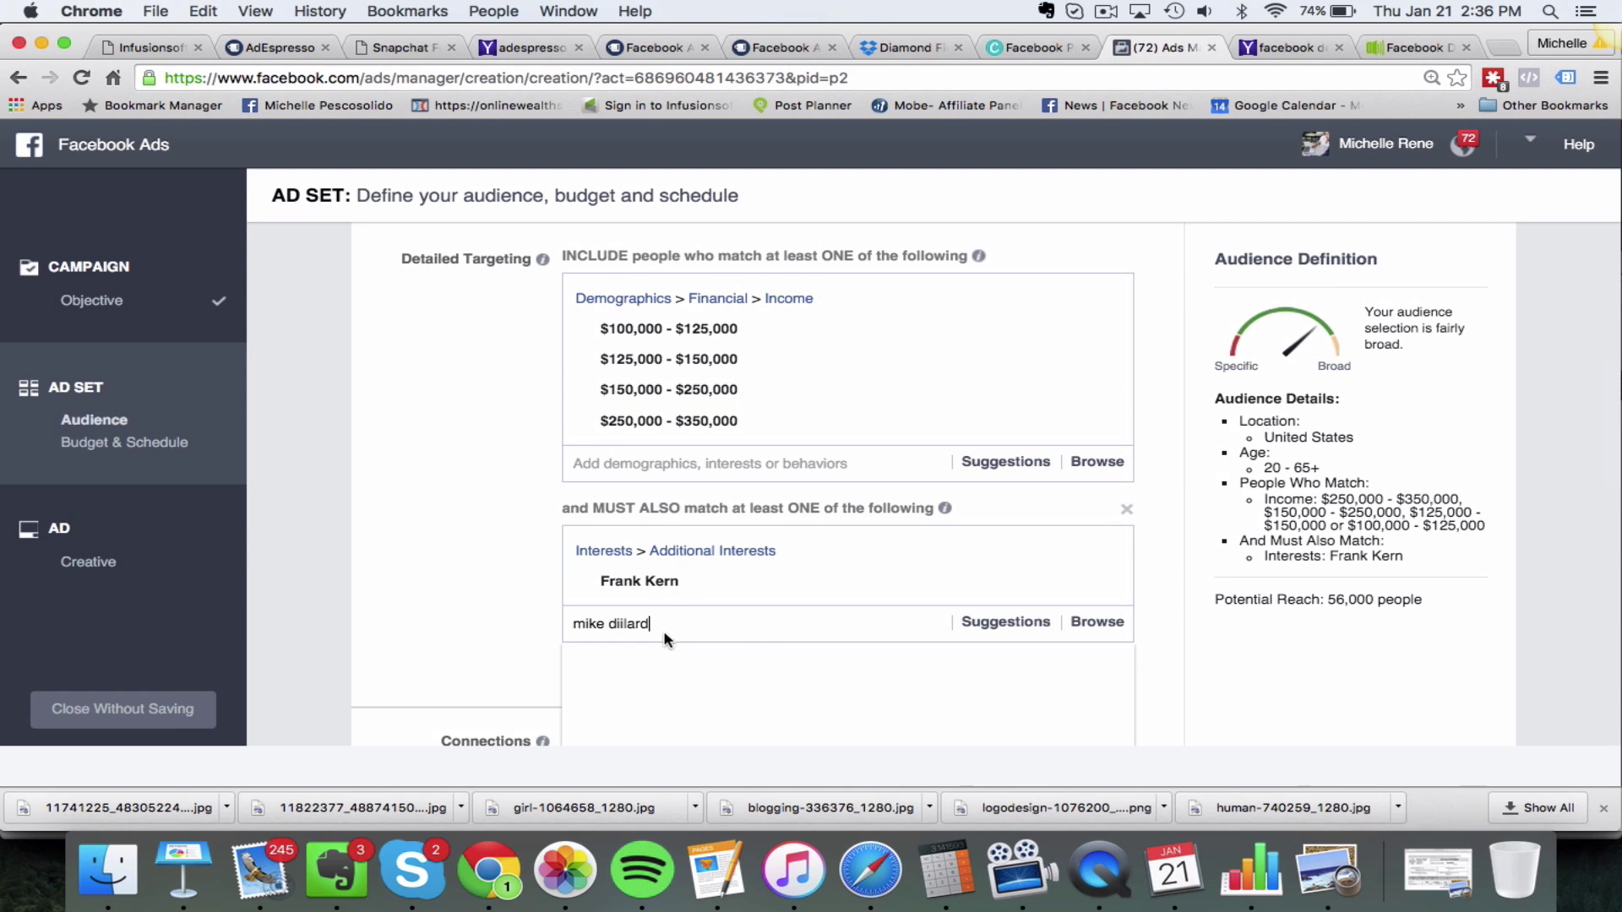
pyautogui.moveTo(673, 622); pyautogui.dragTo(505, 615)
pyautogui.press('BackSpace')
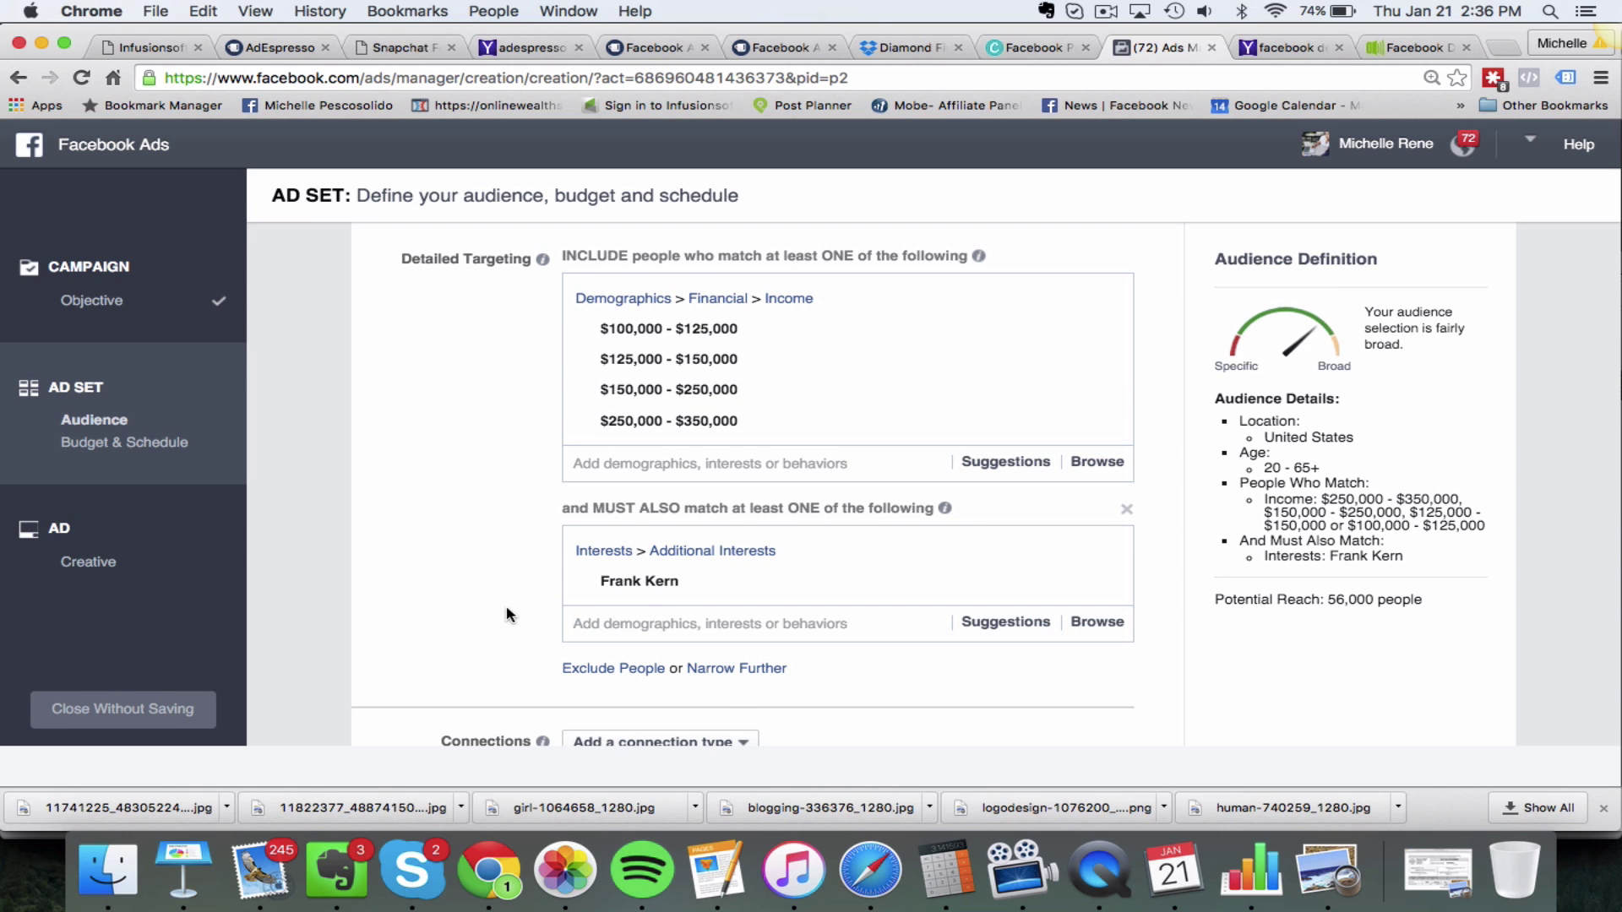
pyautogui.write('mike dillard')
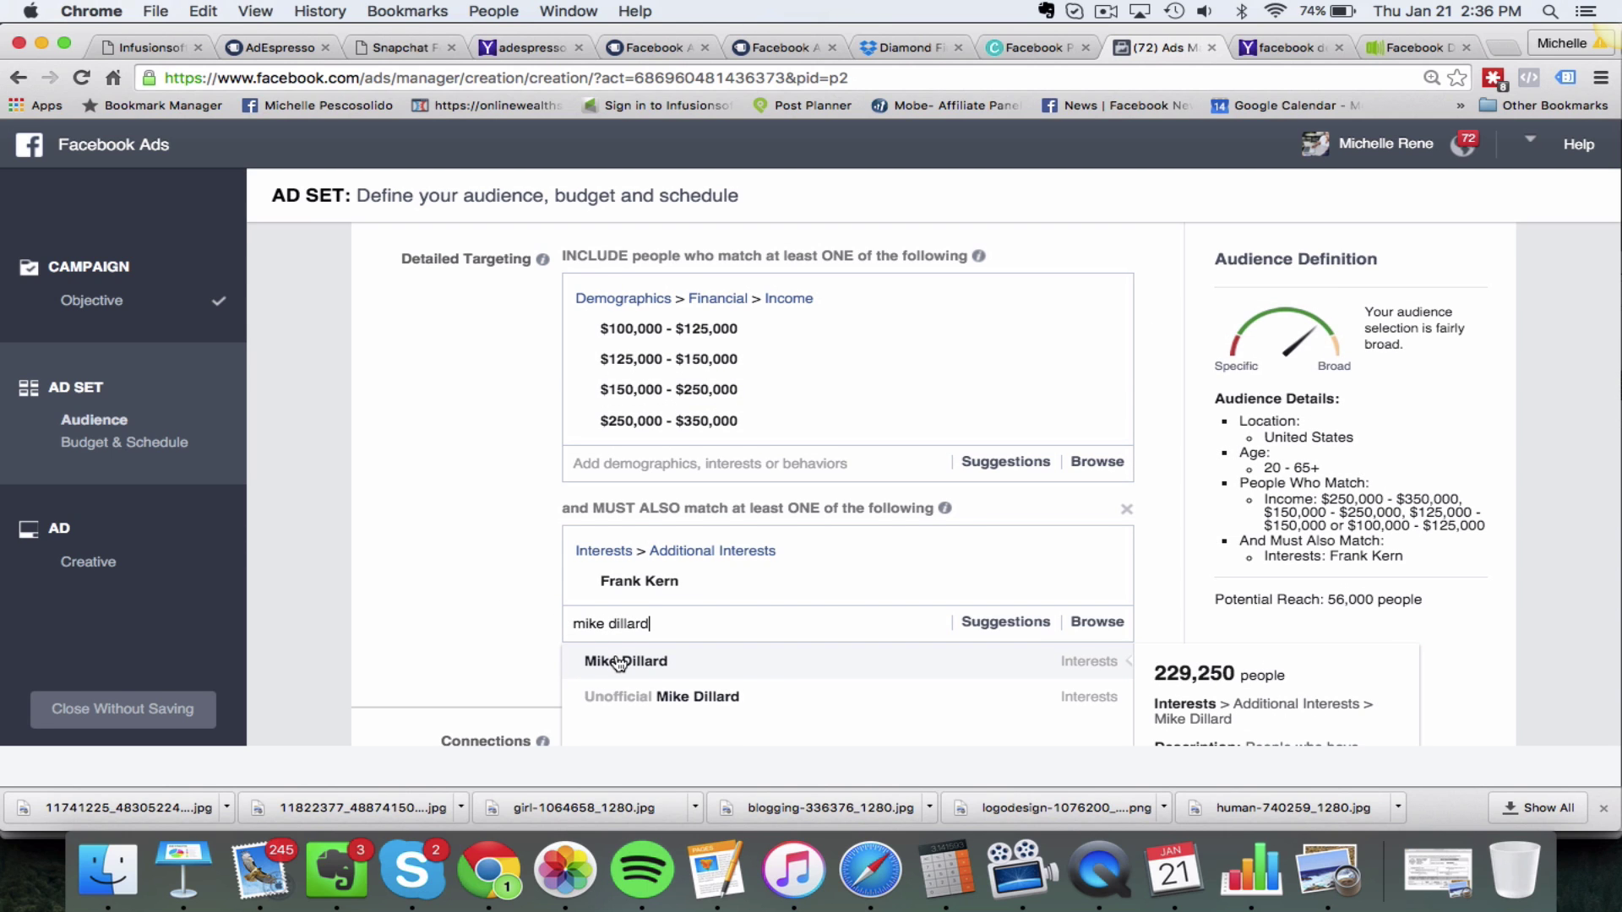
pyautogui.click(606, 664)
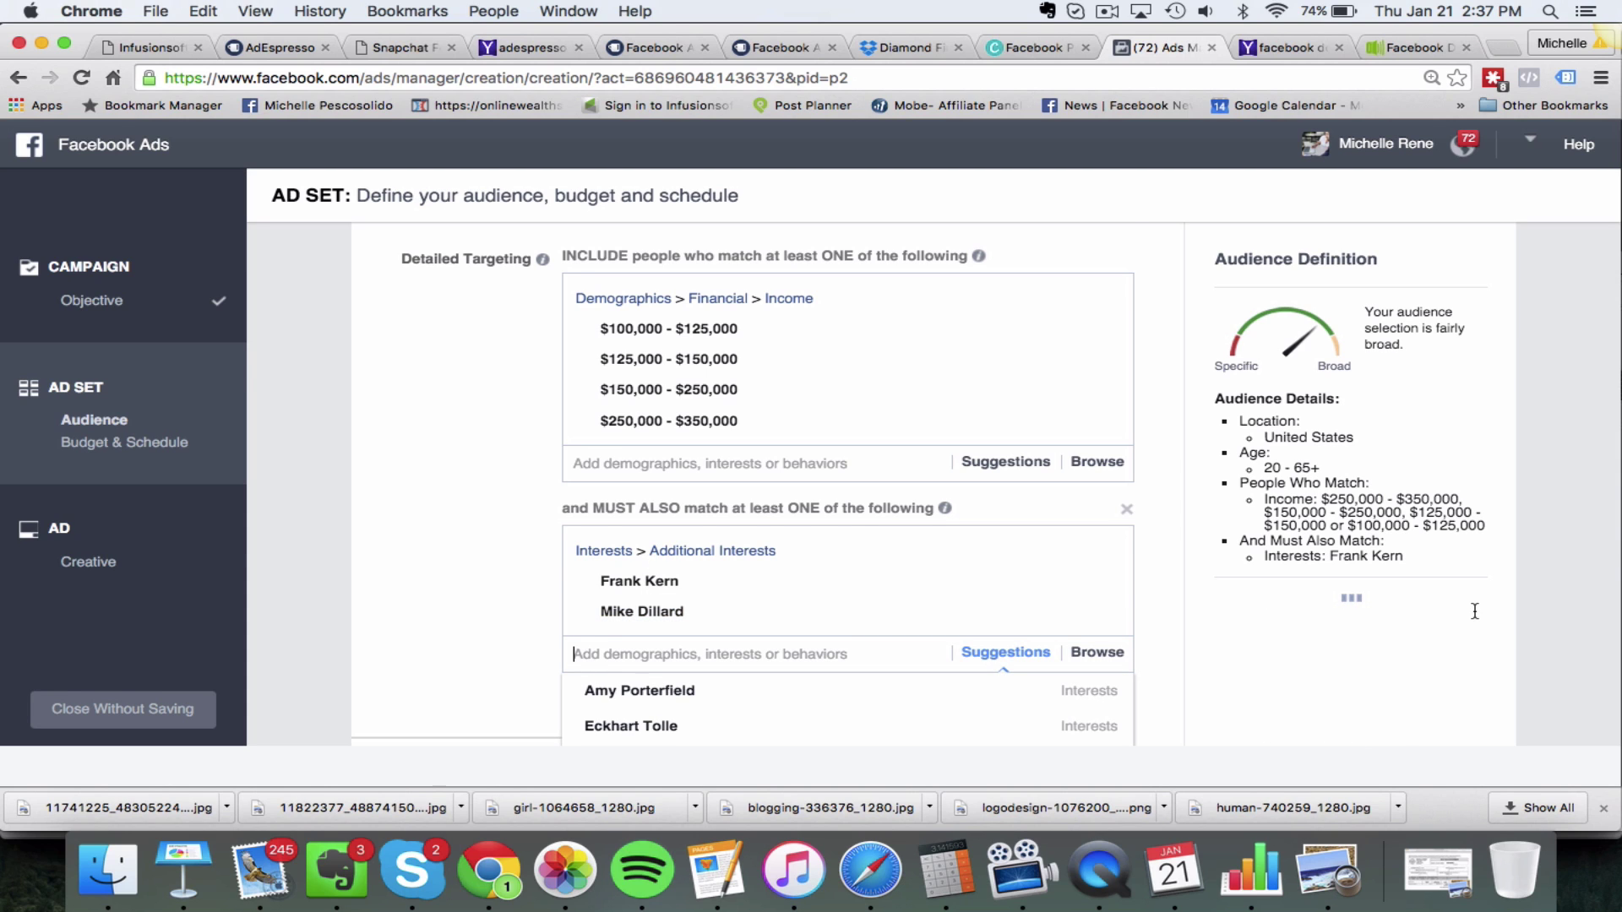
pyautogui.scroll(-2, 1595, 584)
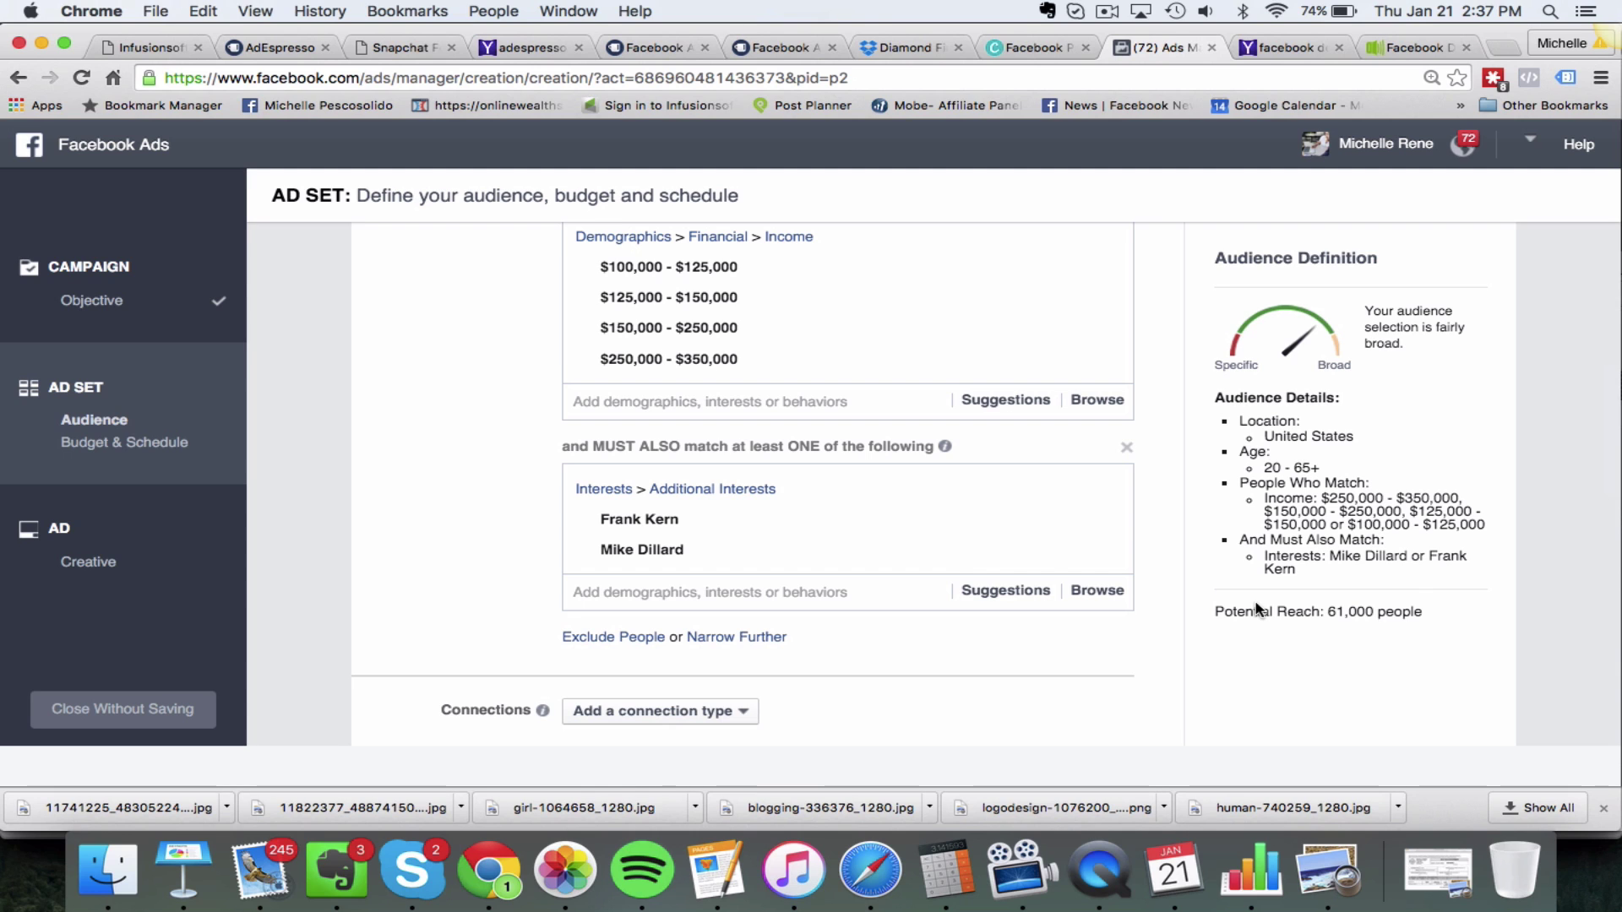
pyautogui.moveTo(635, 528)
pyautogui.scroll(-1, 667, 634)
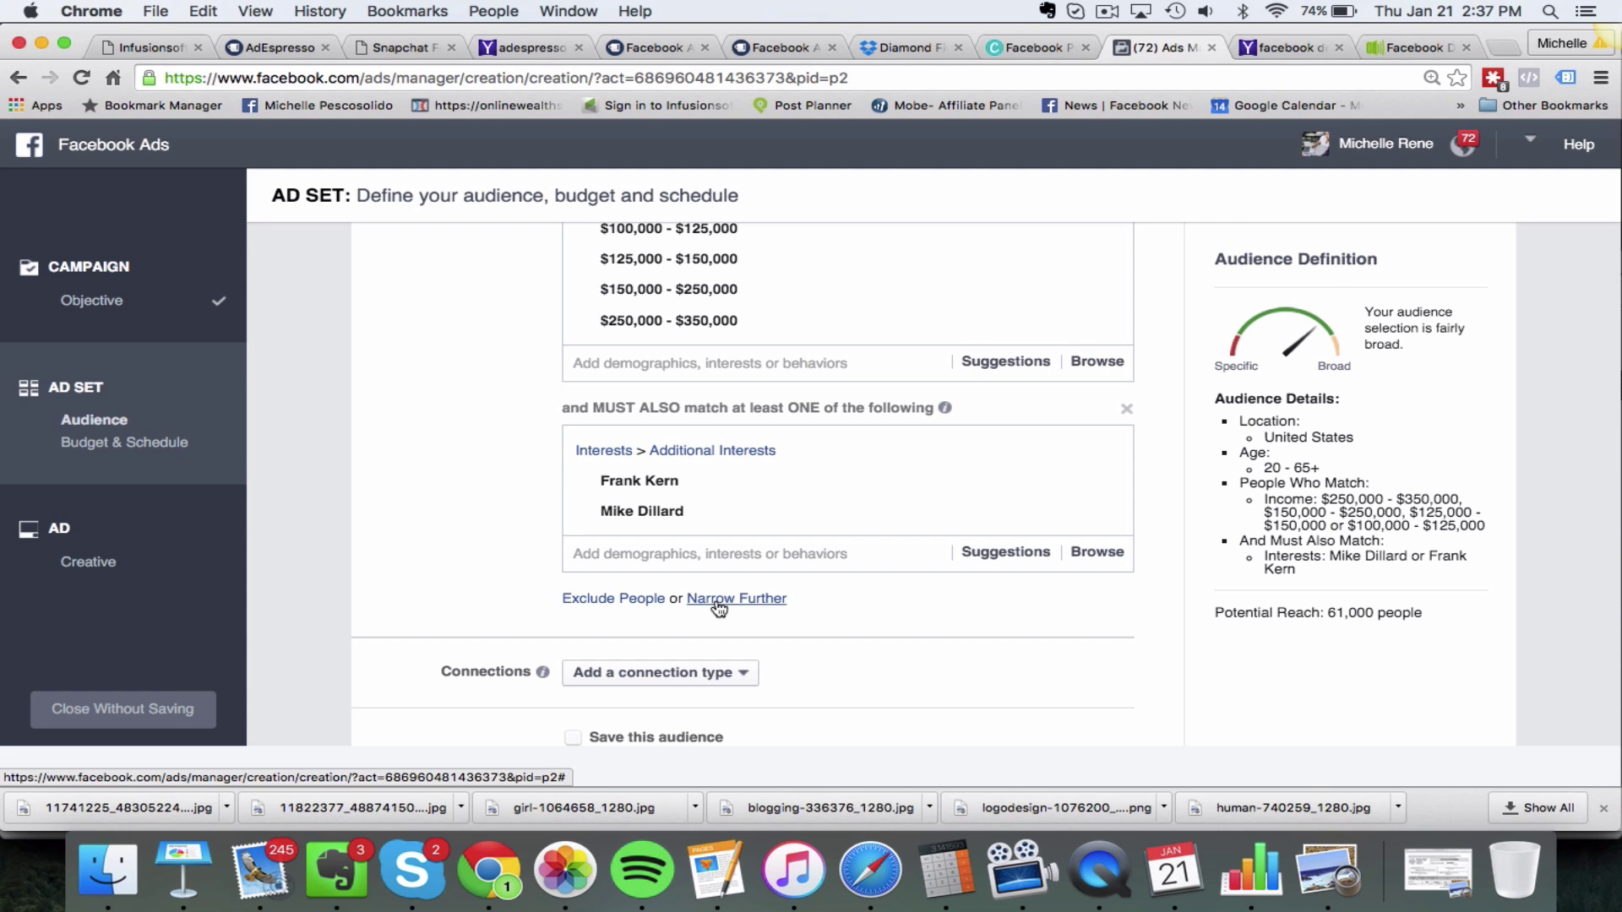
pyautogui.scroll(3, 718, 606)
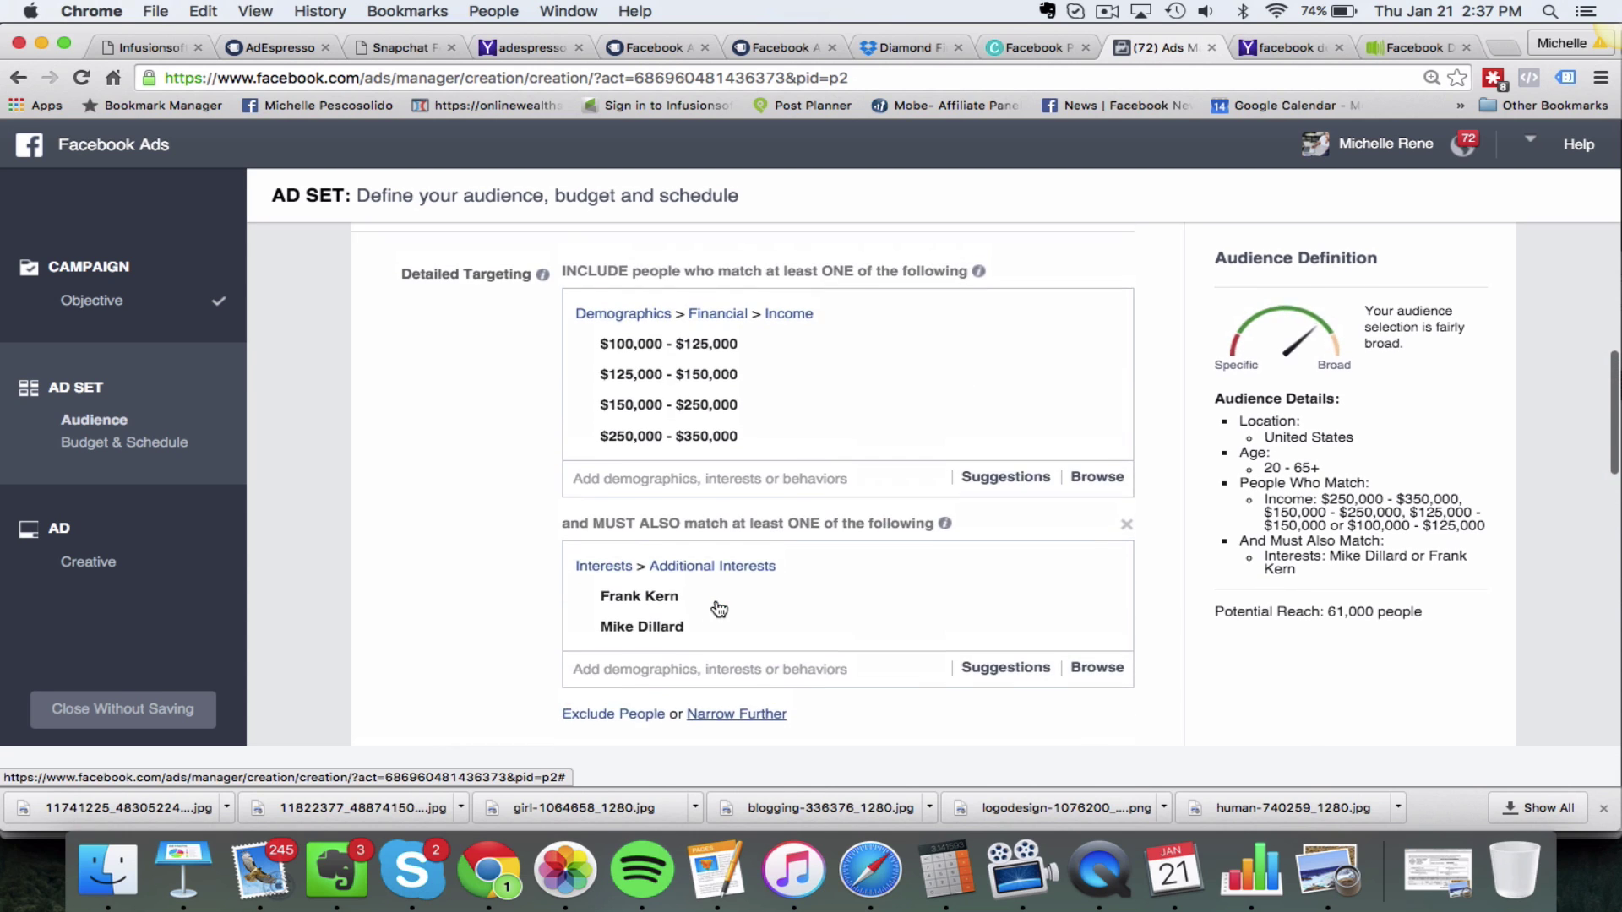
pyautogui.scroll(-1, 481, 409)
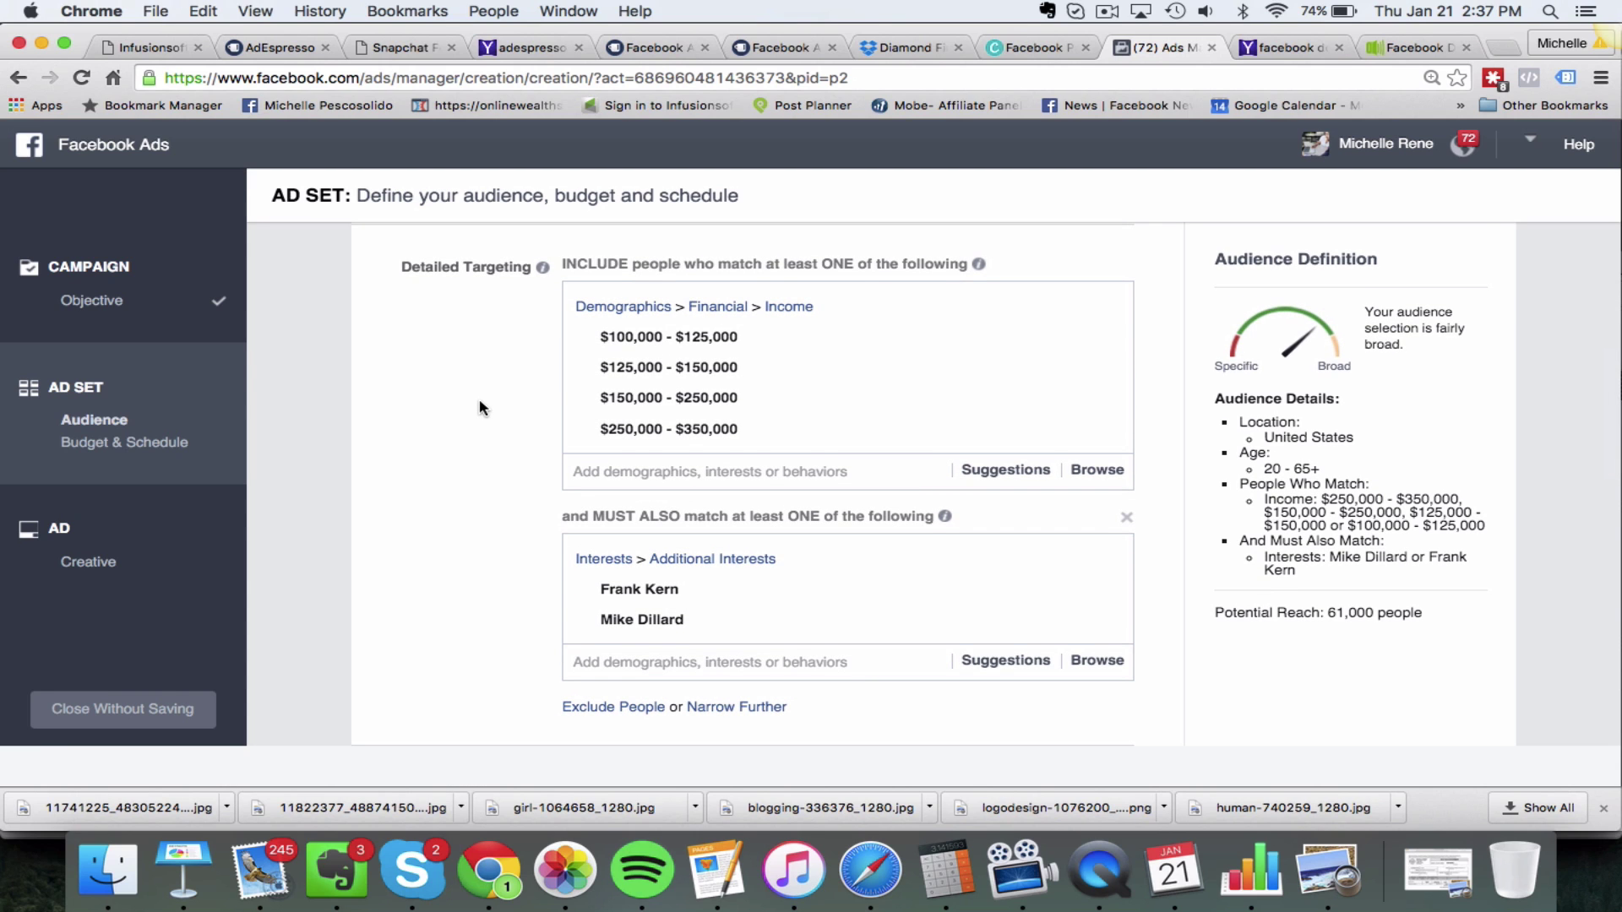
pyautogui.scroll(1, 479, 408)
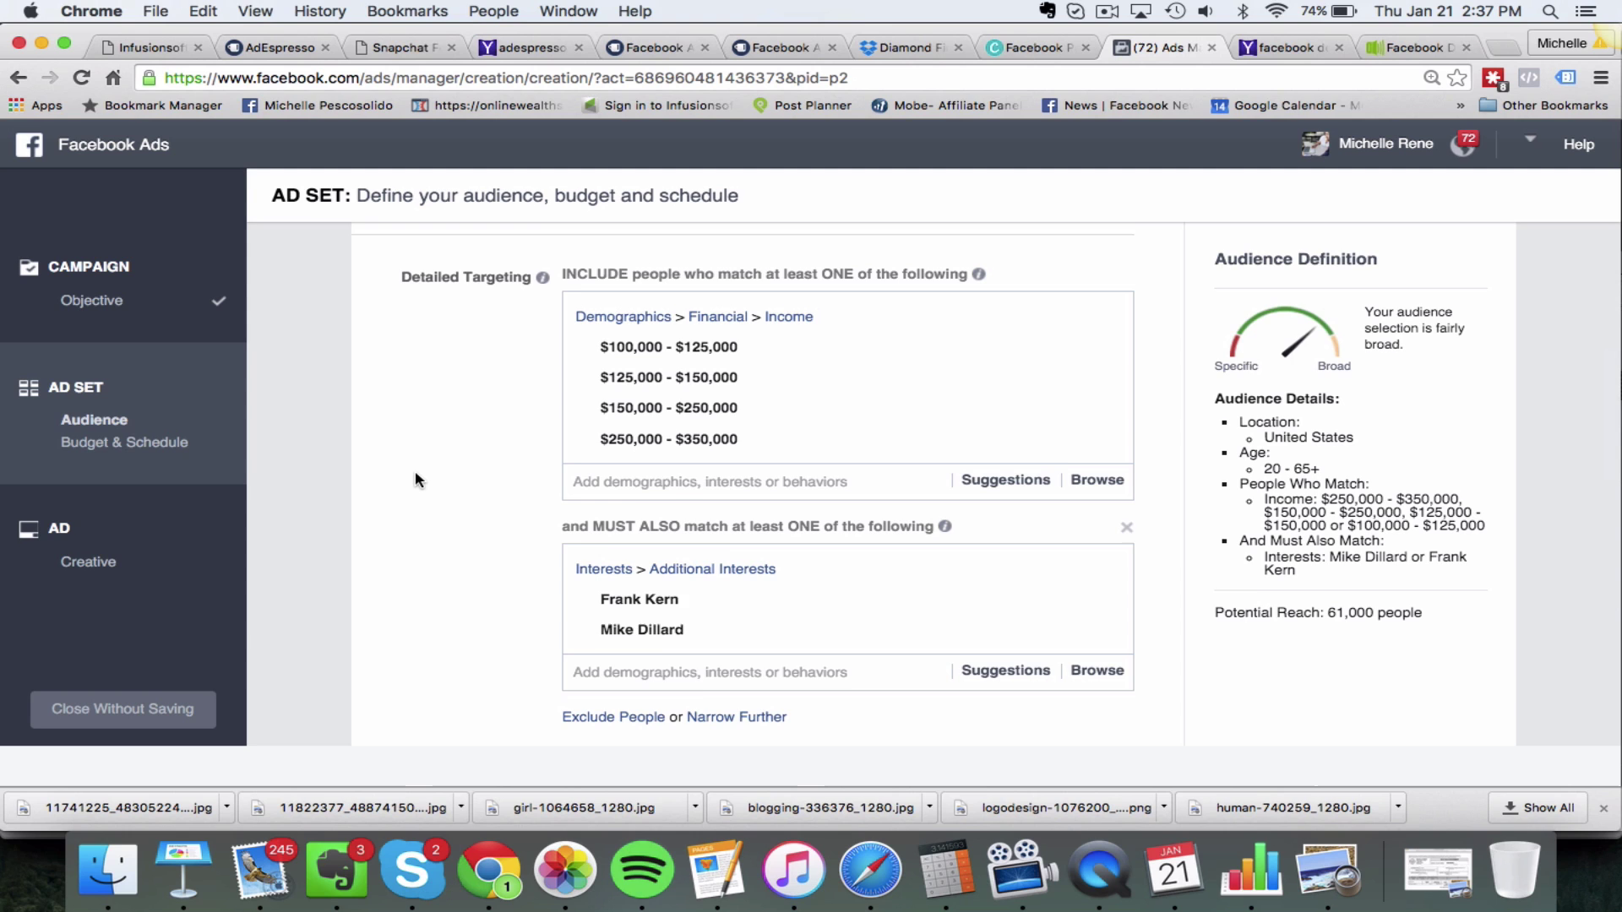
pyautogui.scroll(1, 414, 473)
pyautogui.scroll(-1, 415, 480)
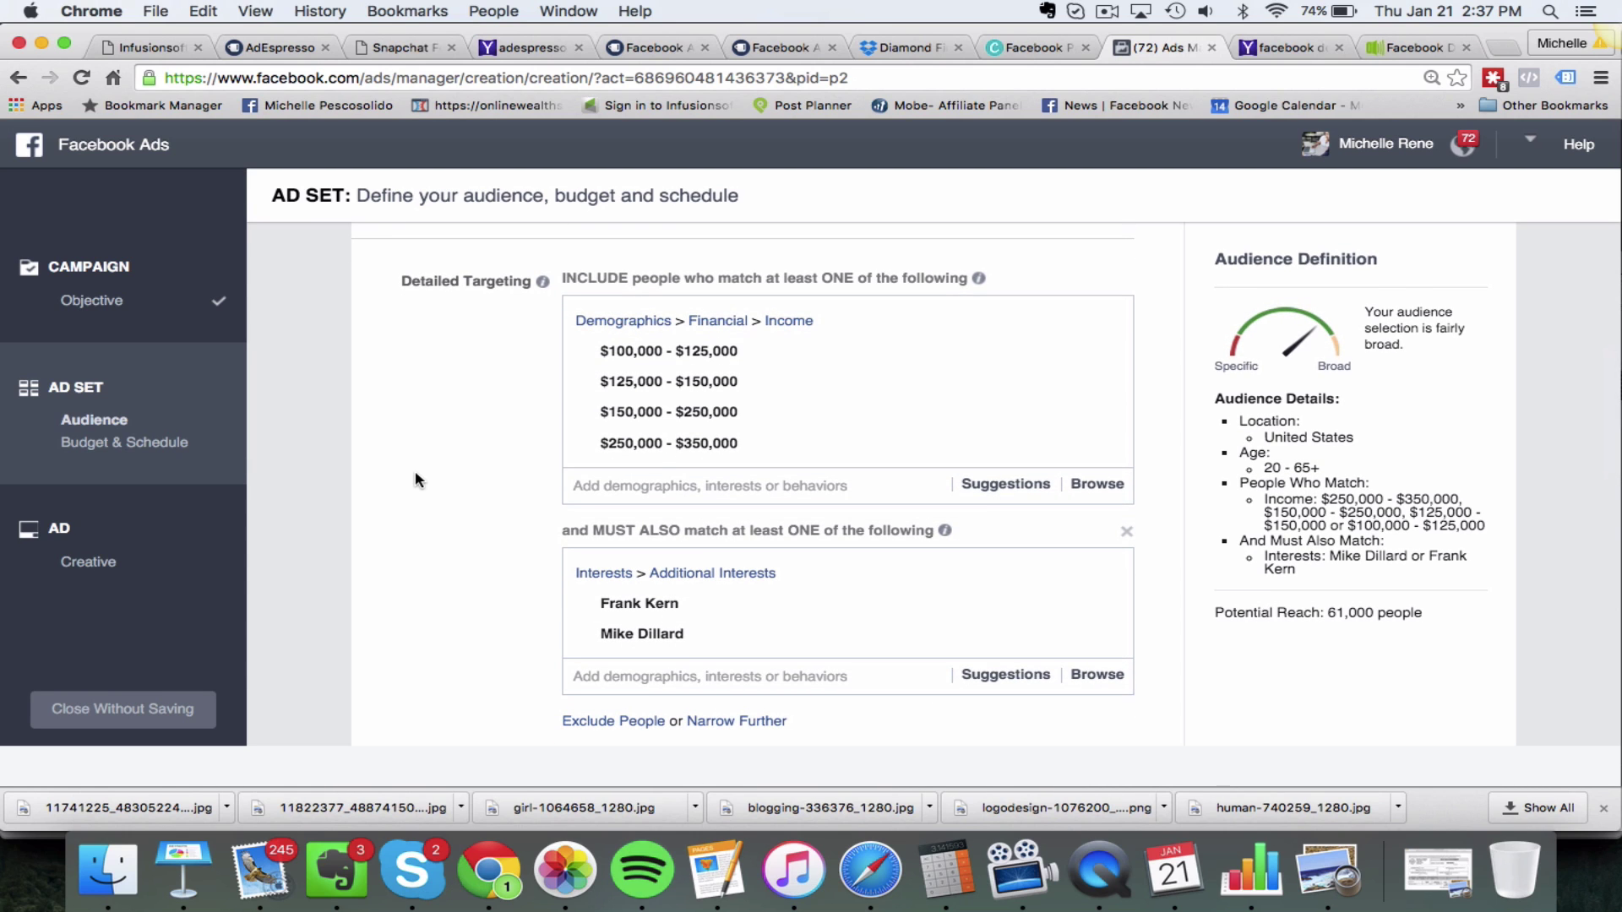
pyautogui.scroll(-5, 1016, 503)
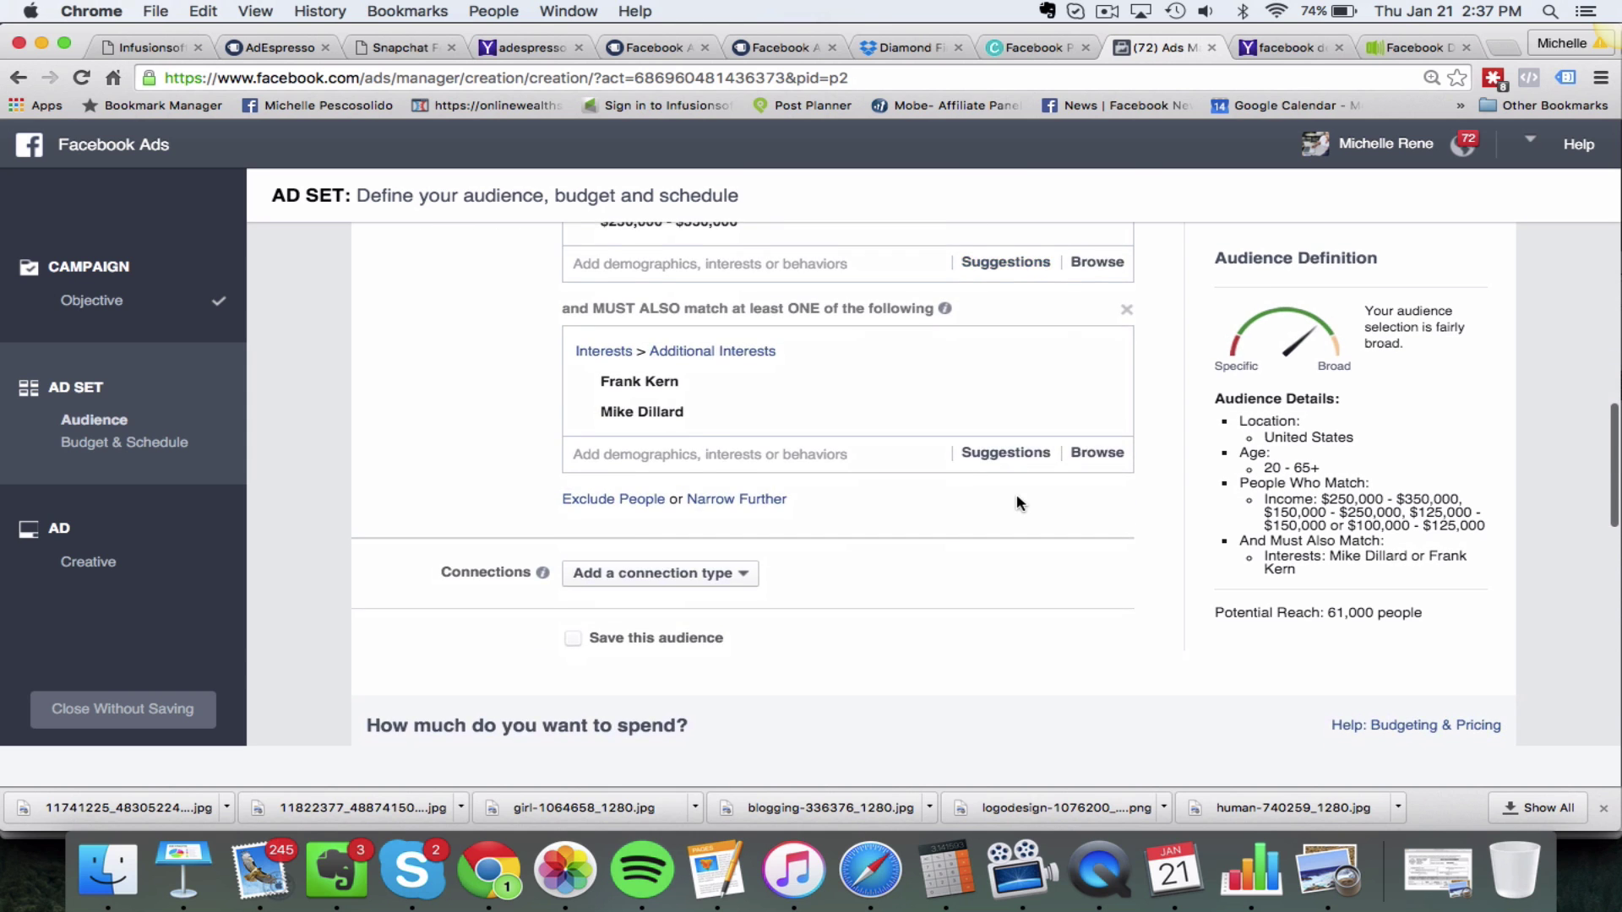
pyautogui.scroll(5, 1016, 502)
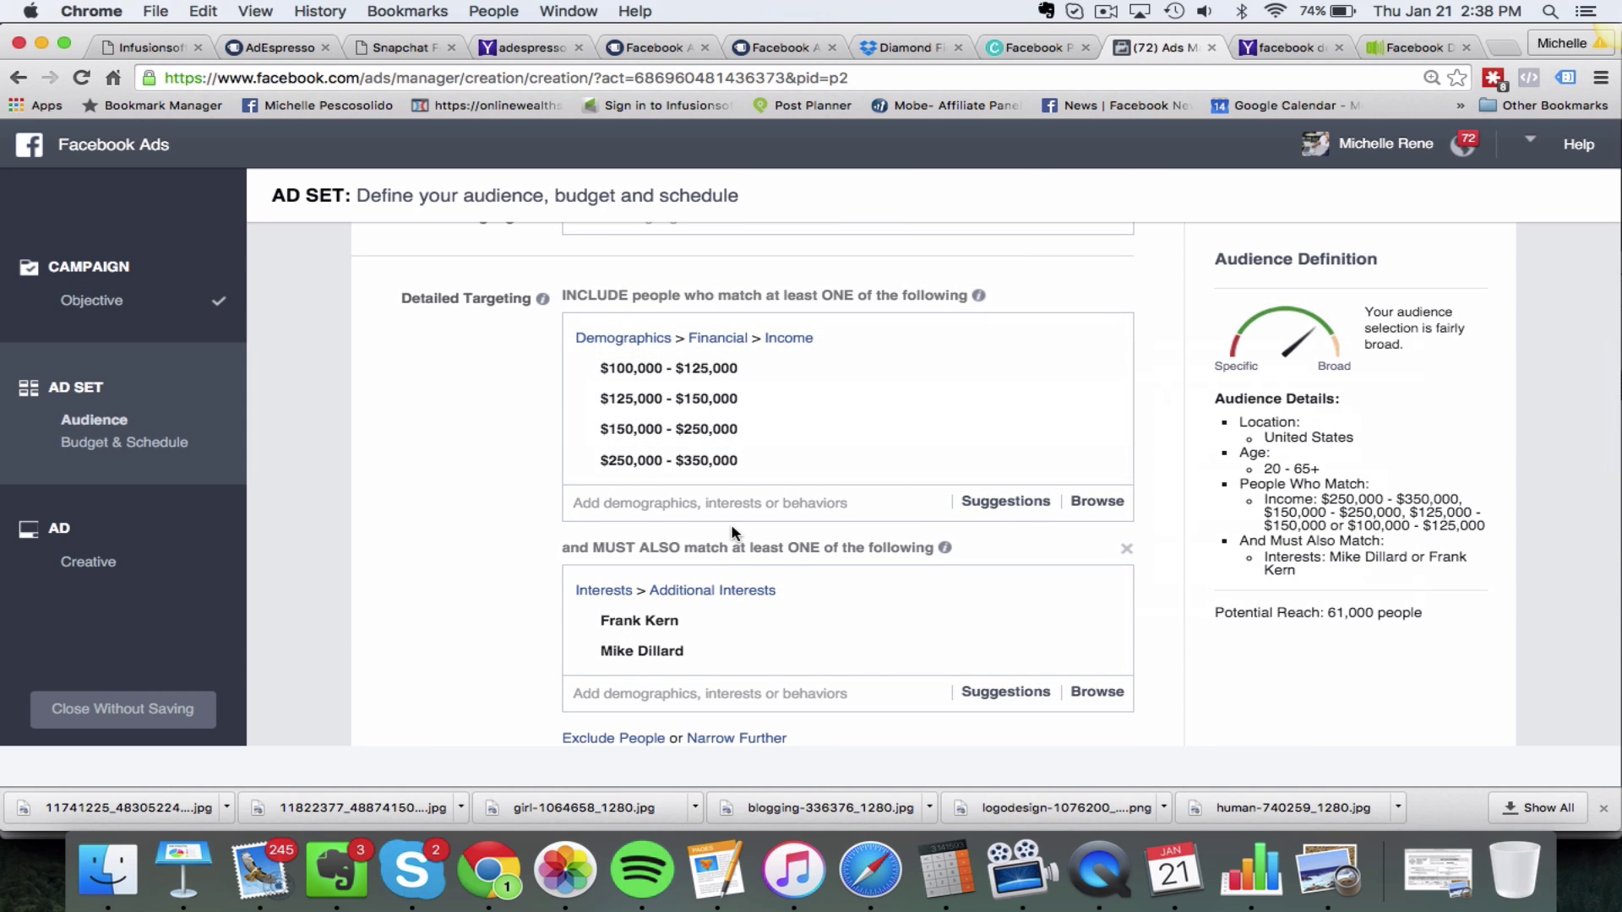
pyautogui.scroll(1, 591, 507)
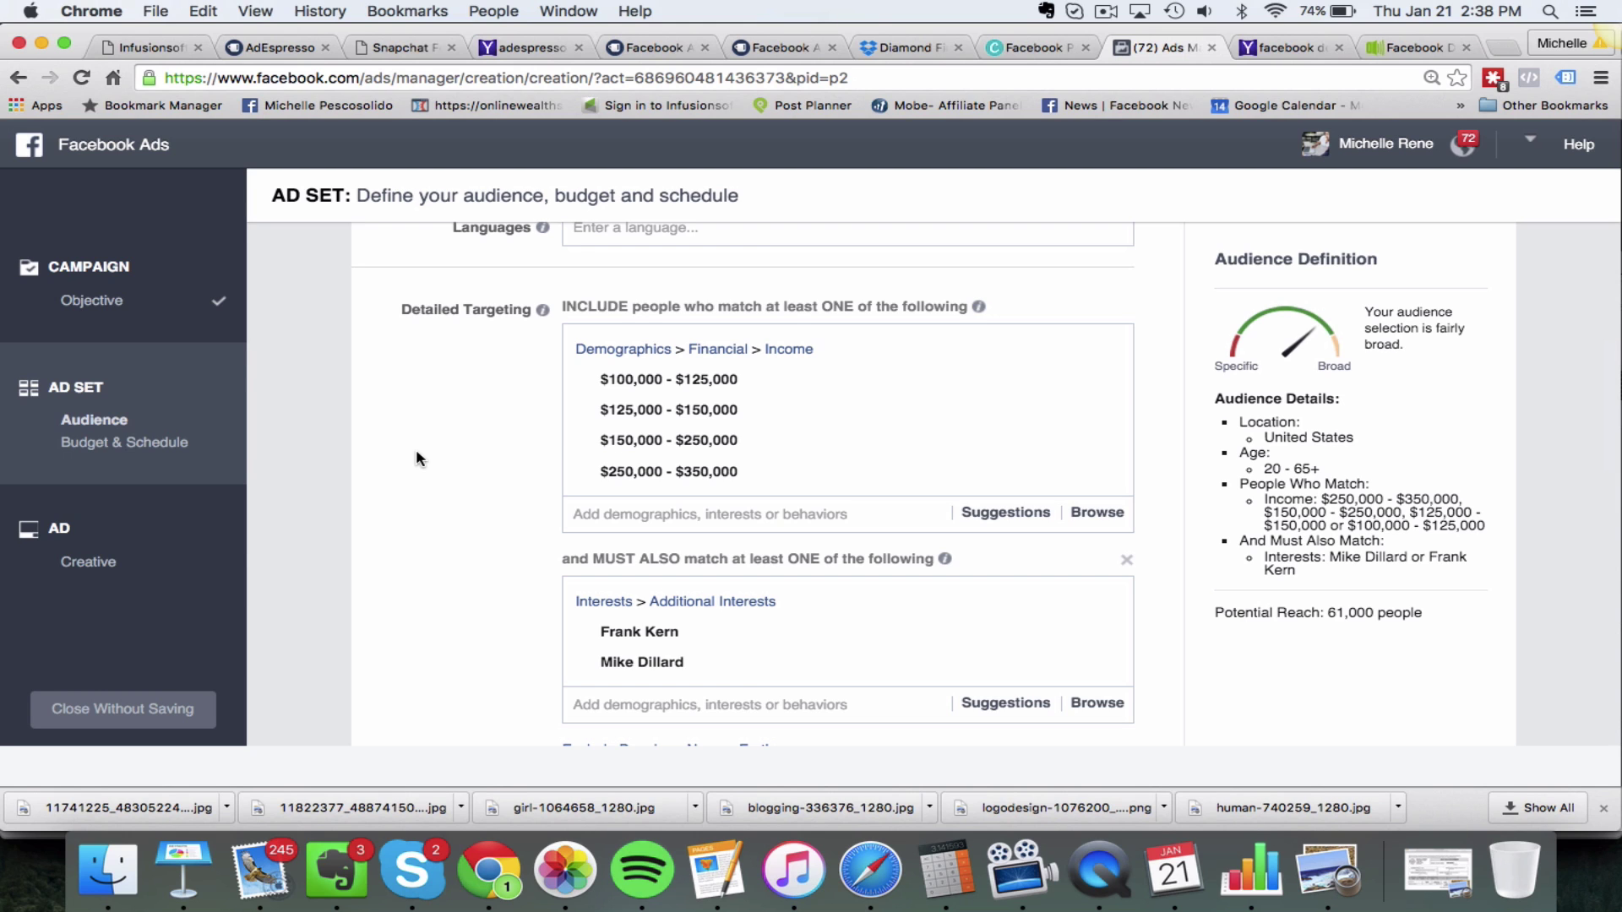
pyautogui.scroll(-3, 416, 459)
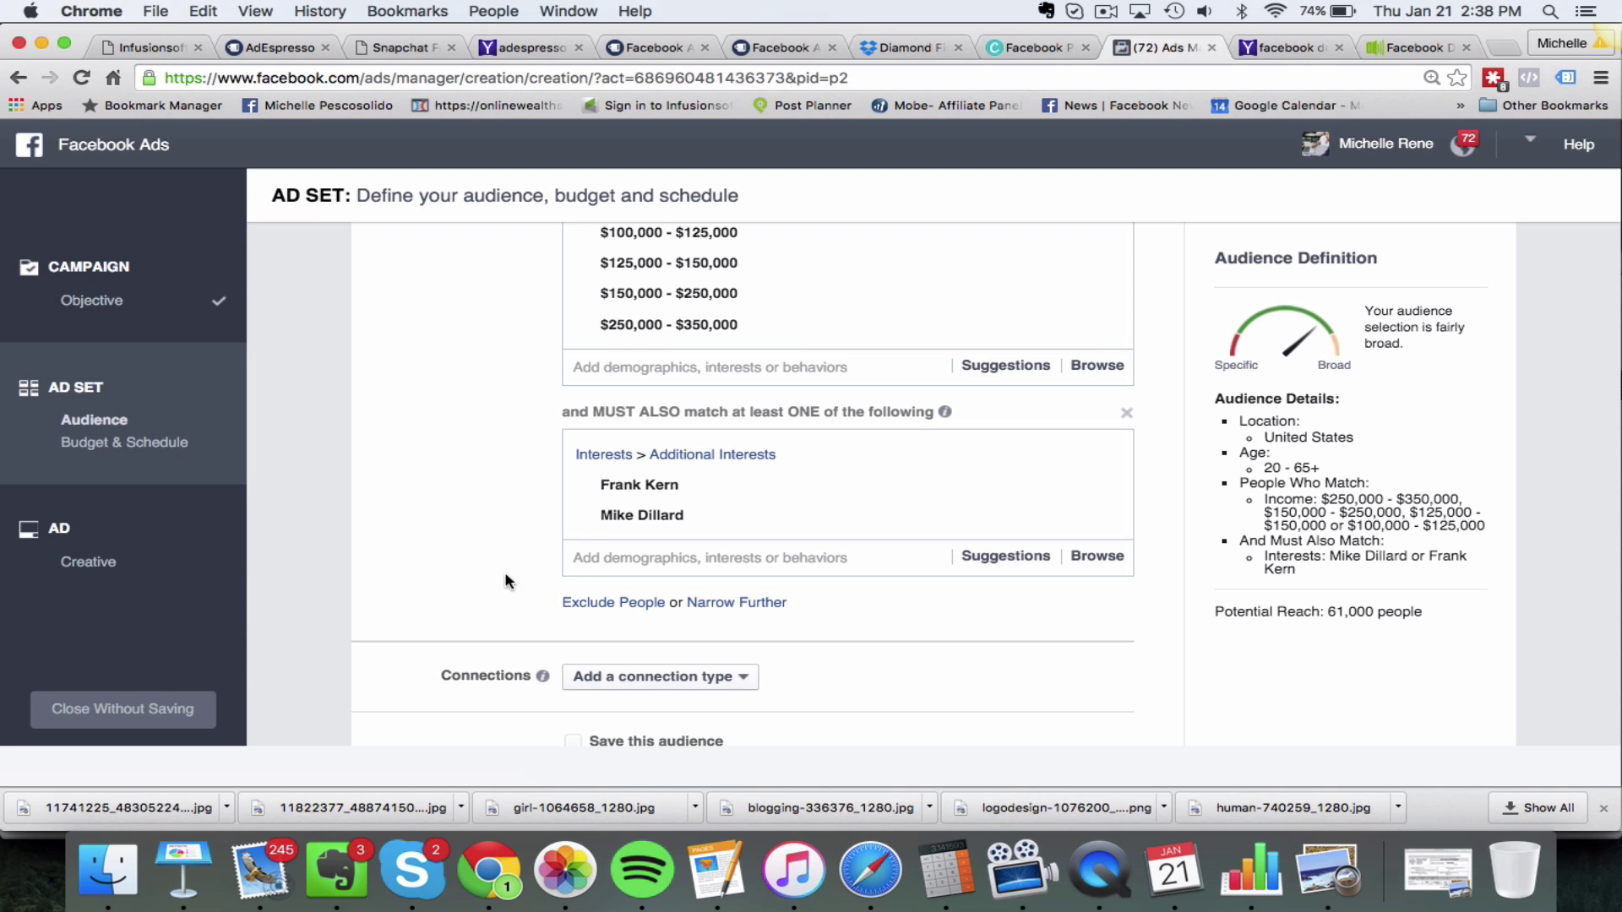
pyautogui.scroll(3, 447, 478)
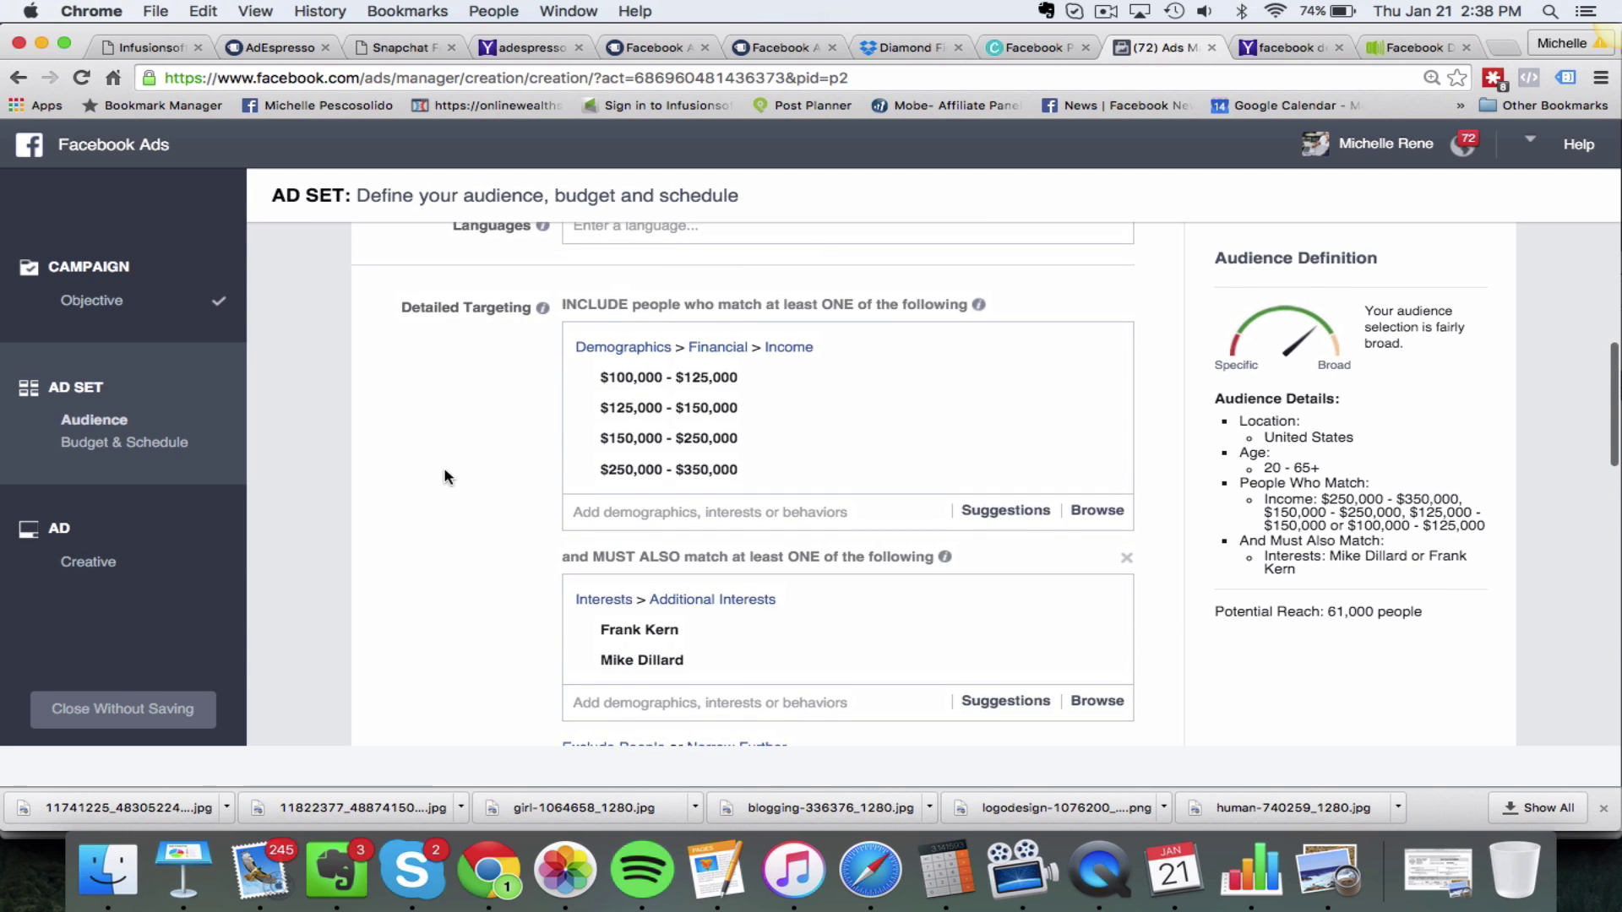
pyautogui.scroll(-1, 445, 474)
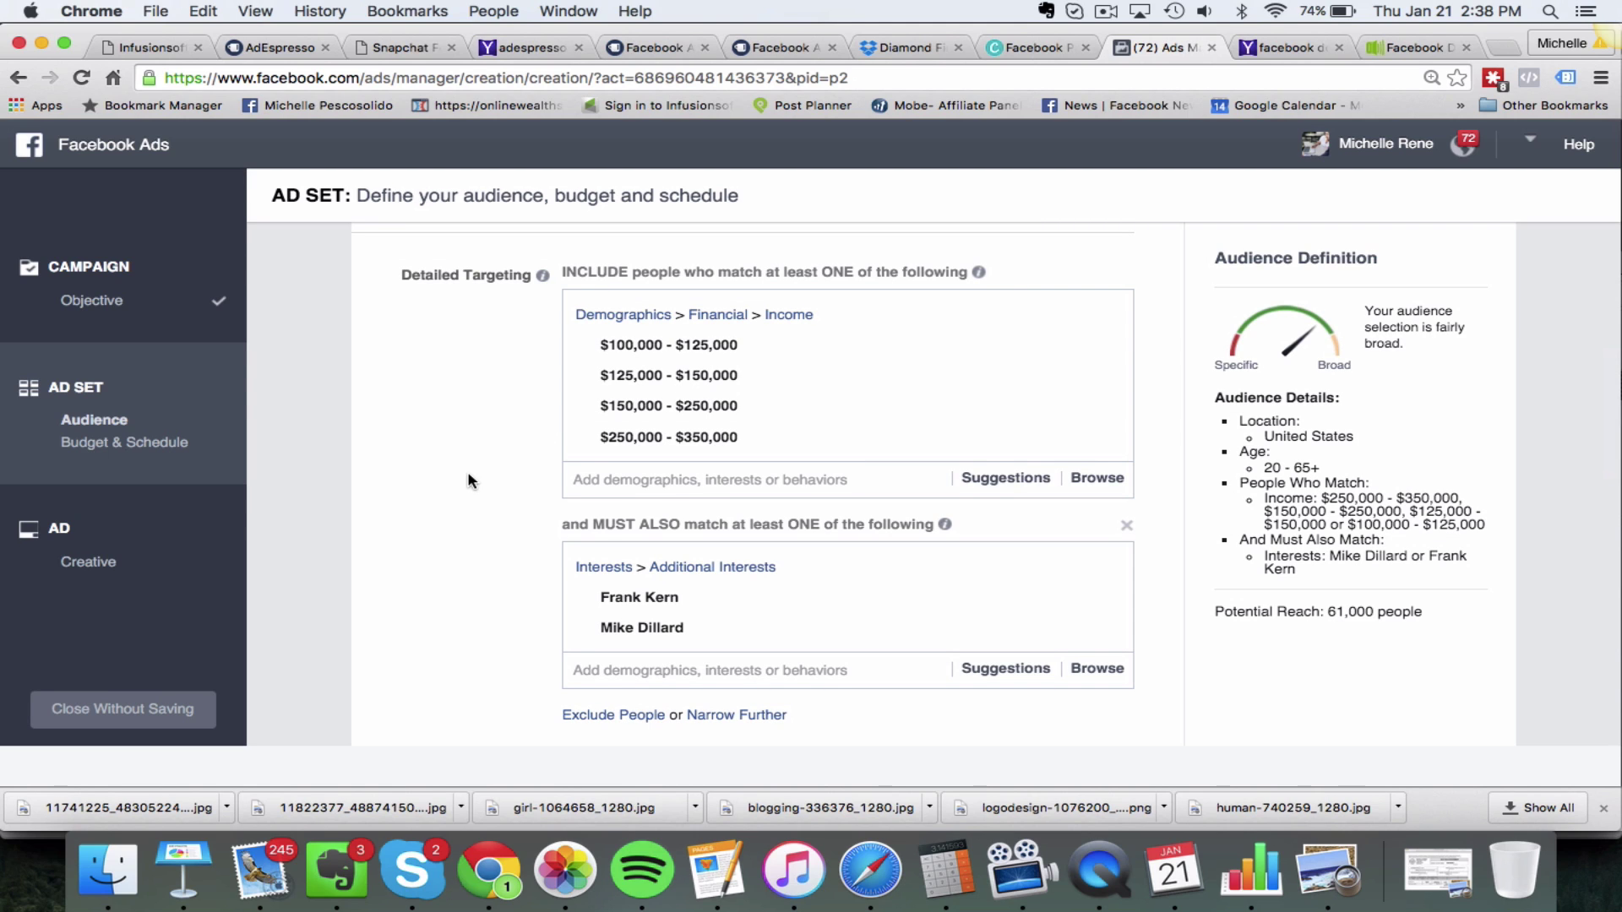